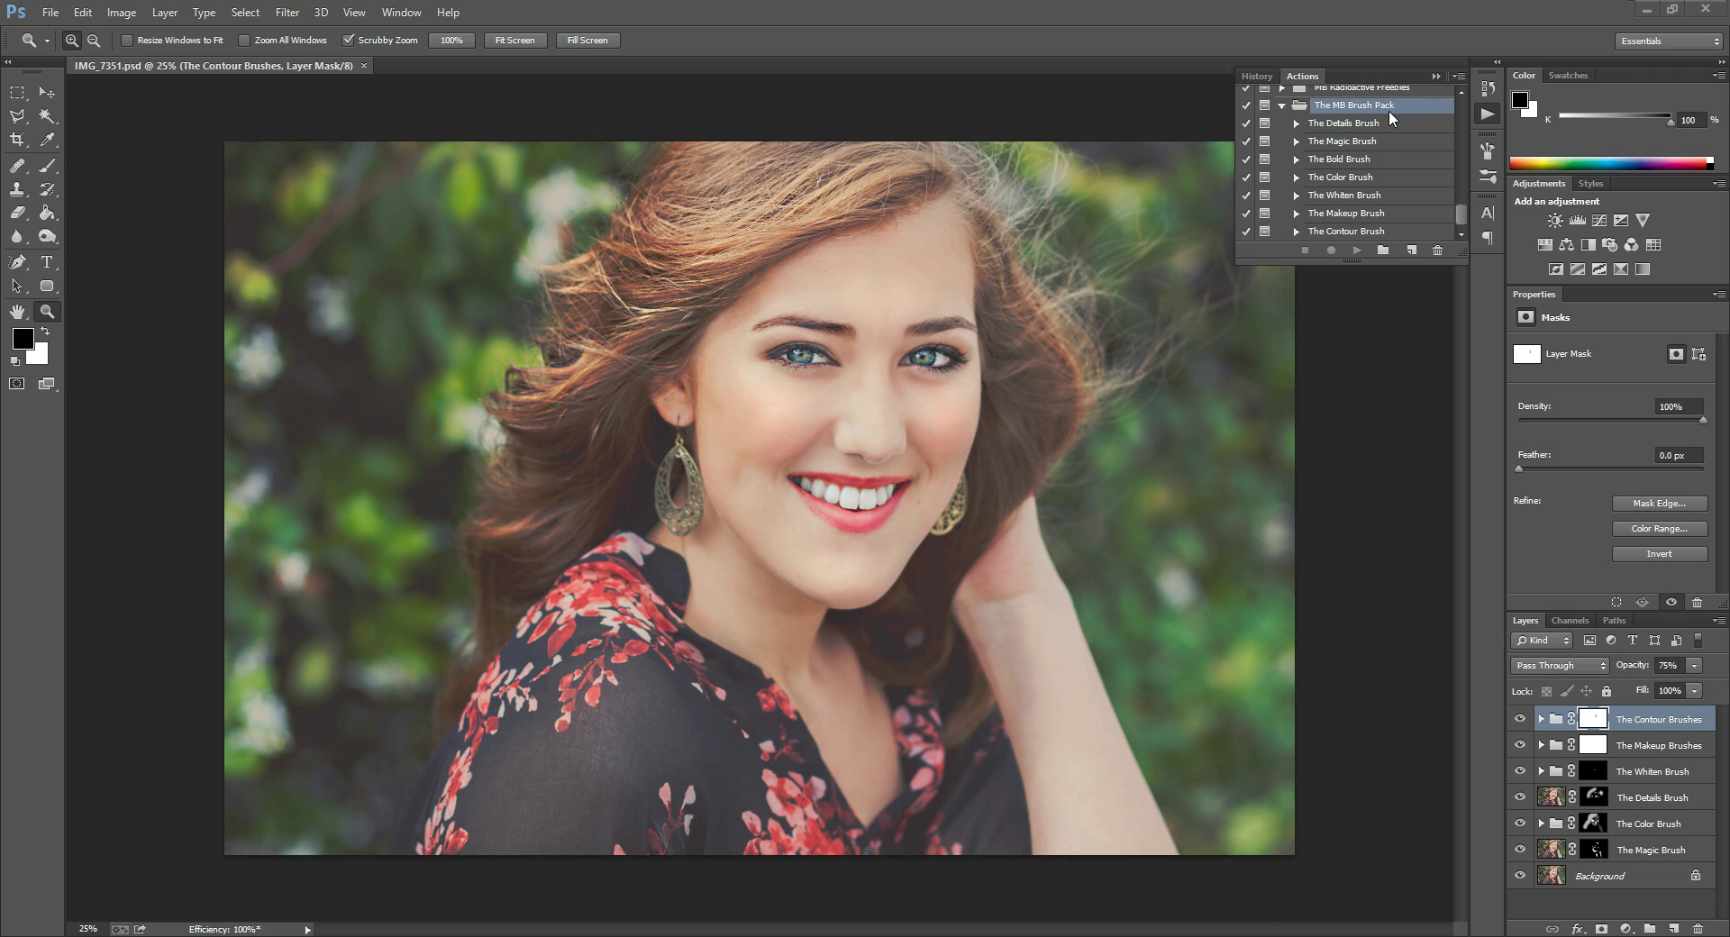
pyautogui.click(399, 14)
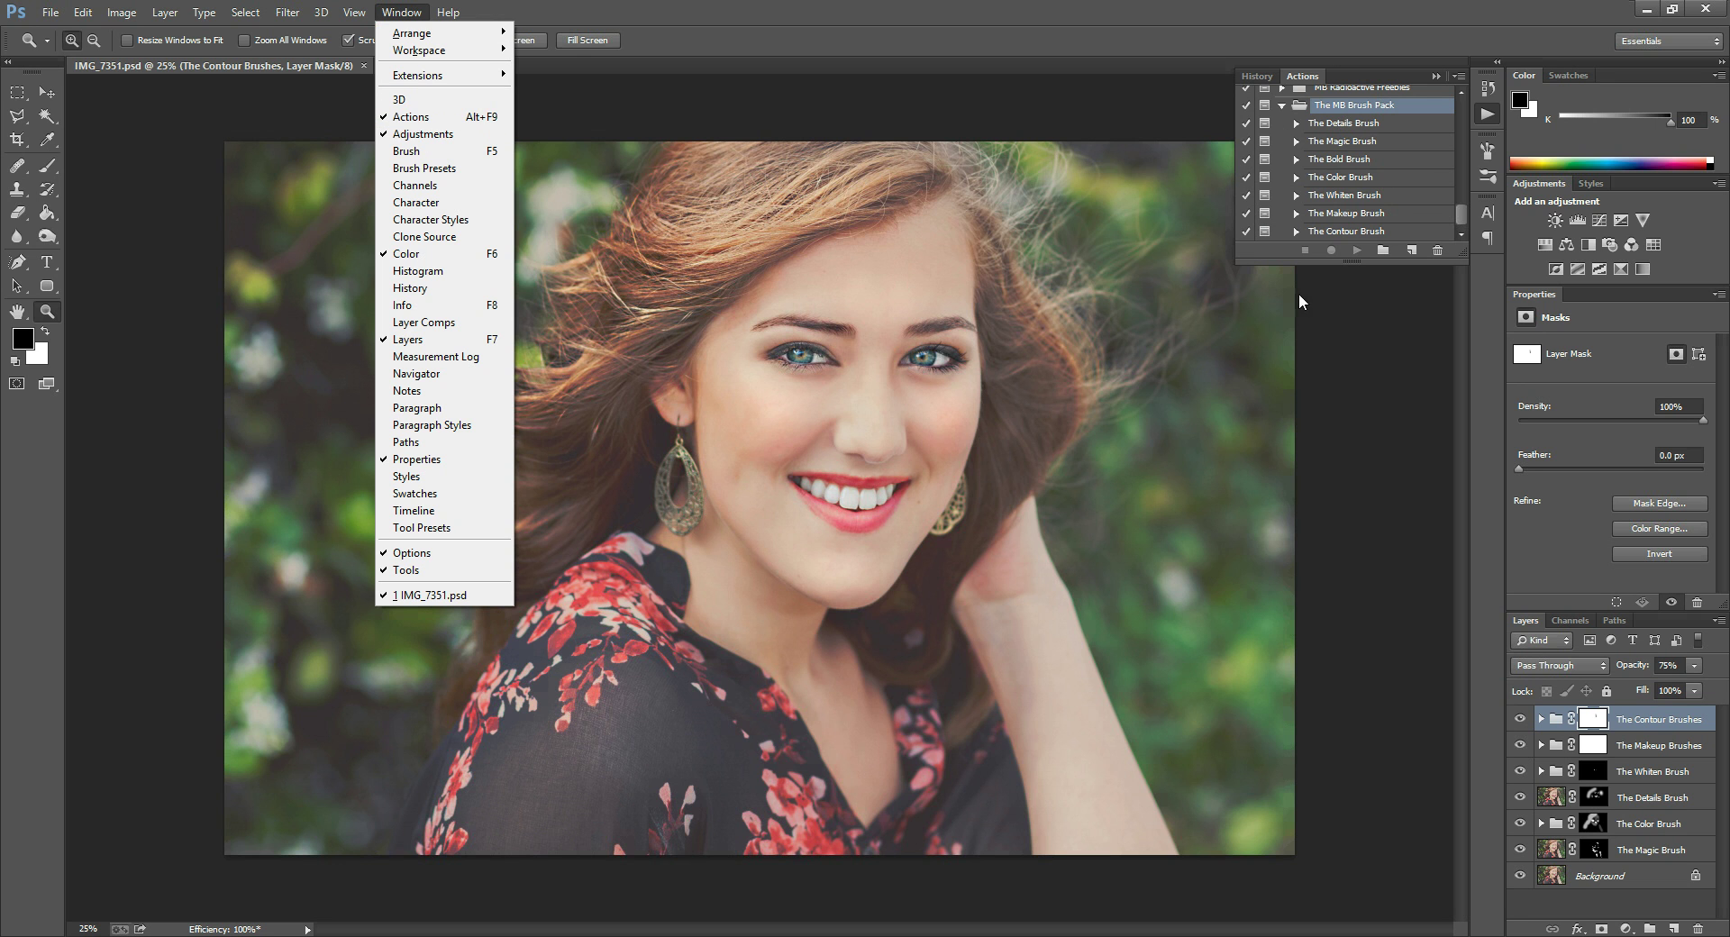
pyautogui.click(1408, 285)
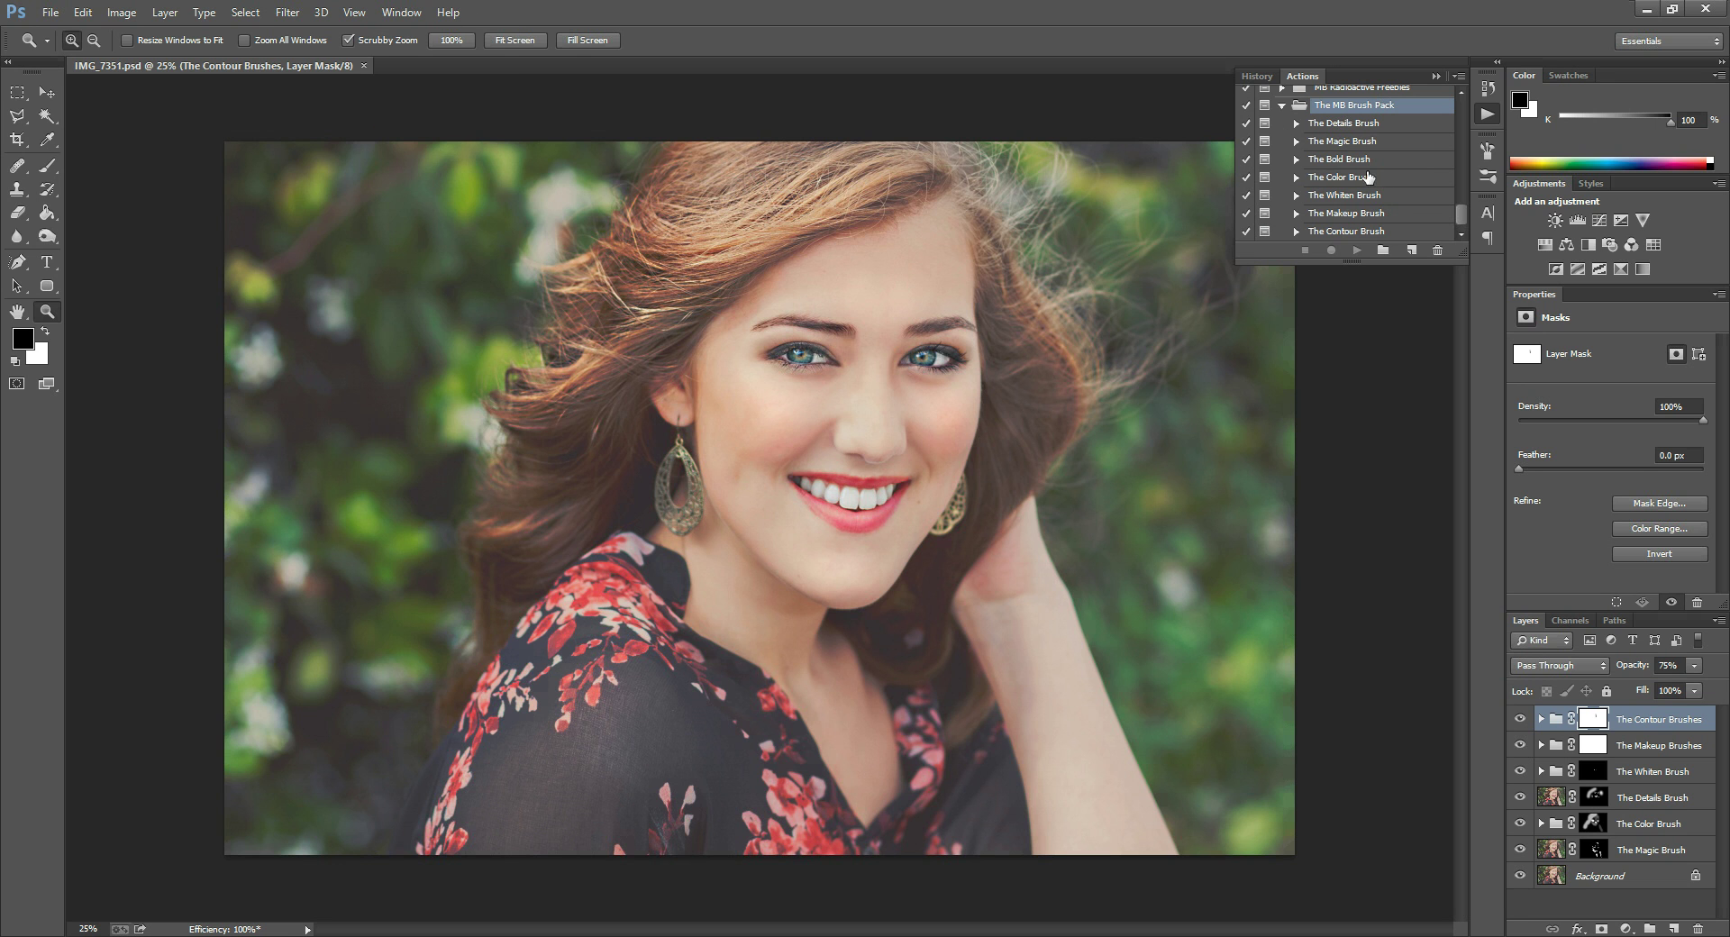
pyautogui.click(1458, 77)
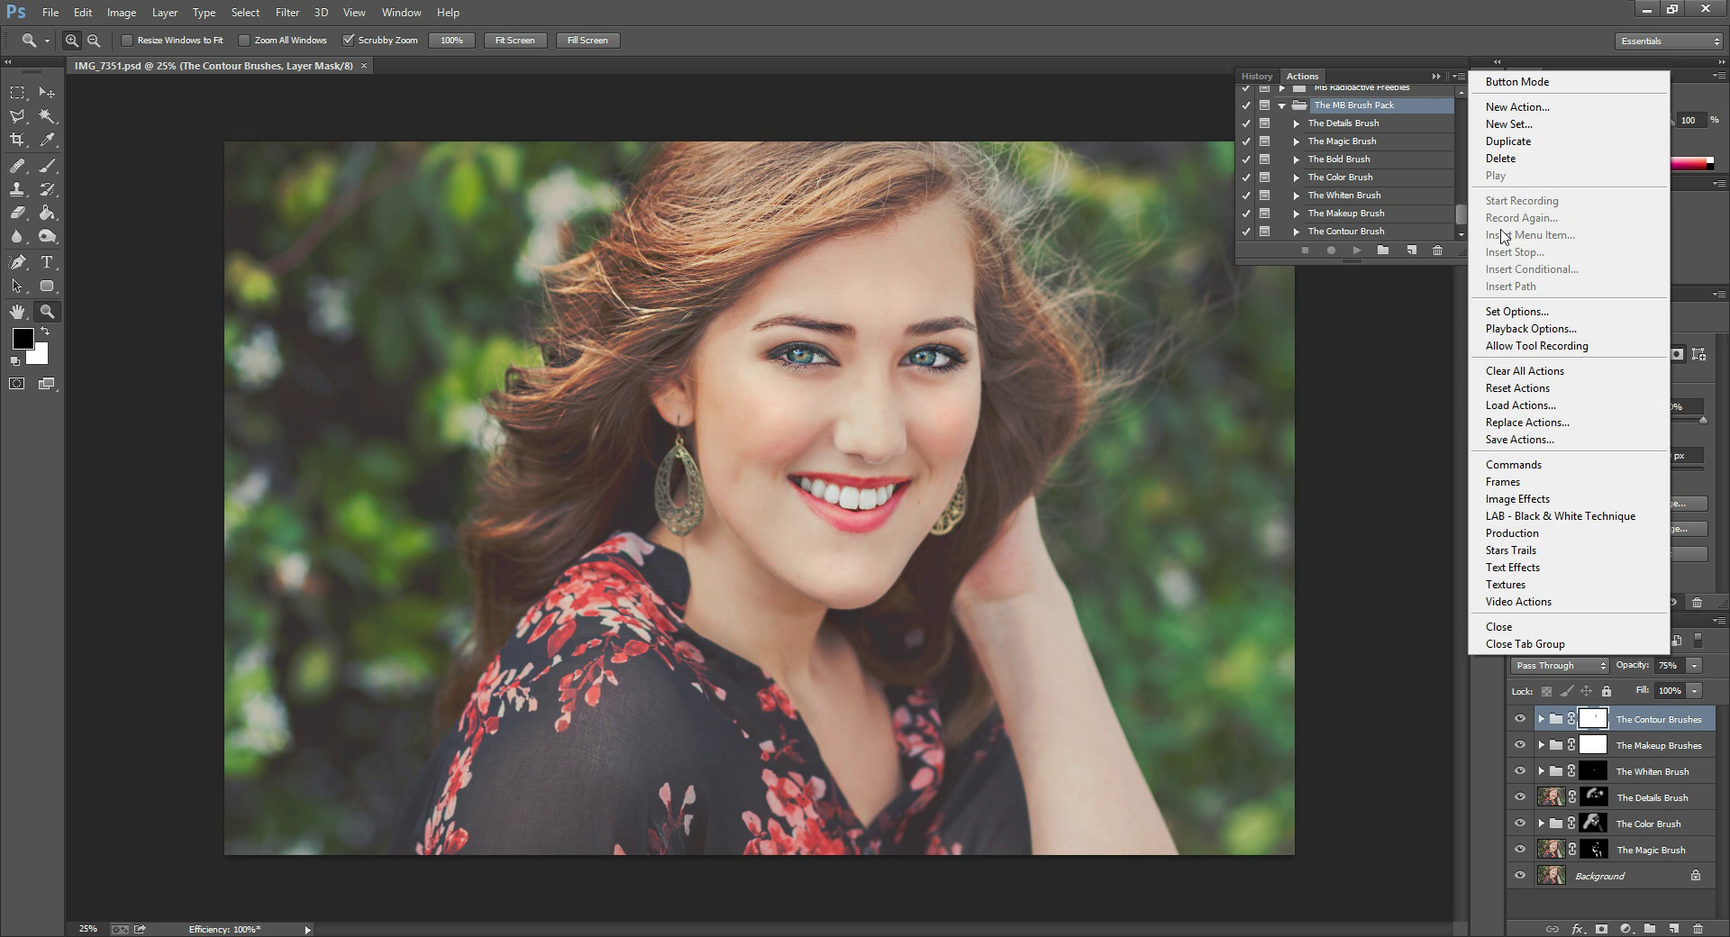
pyautogui.click(1533, 411)
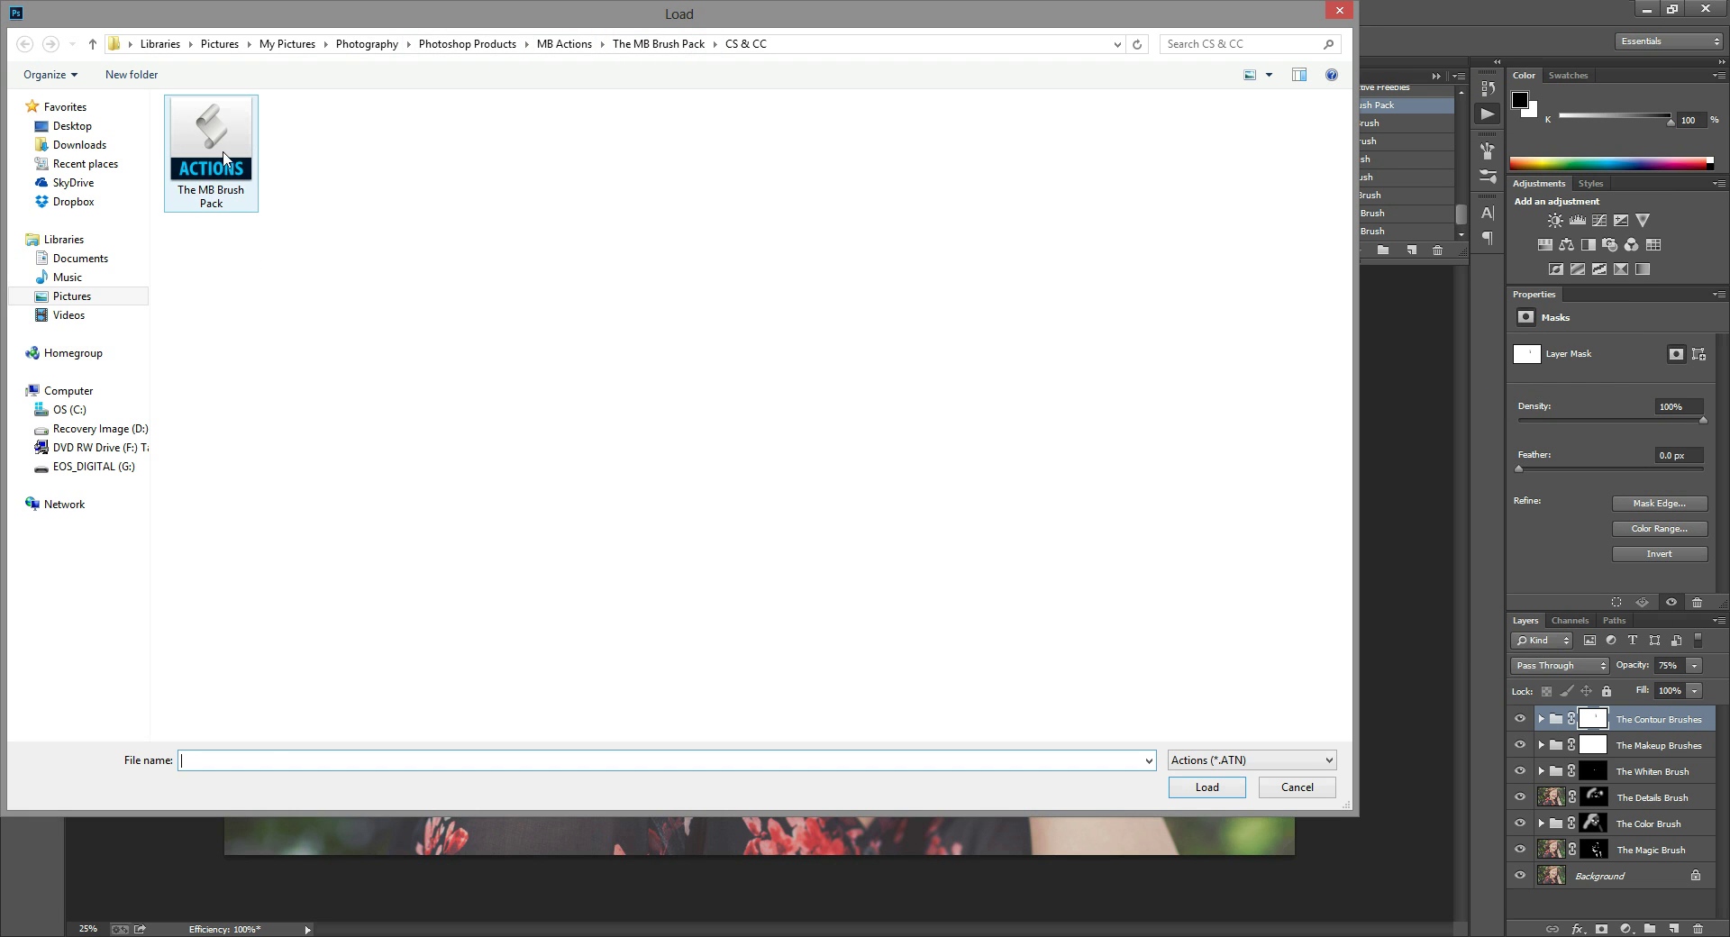
pyautogui.click(223, 159)
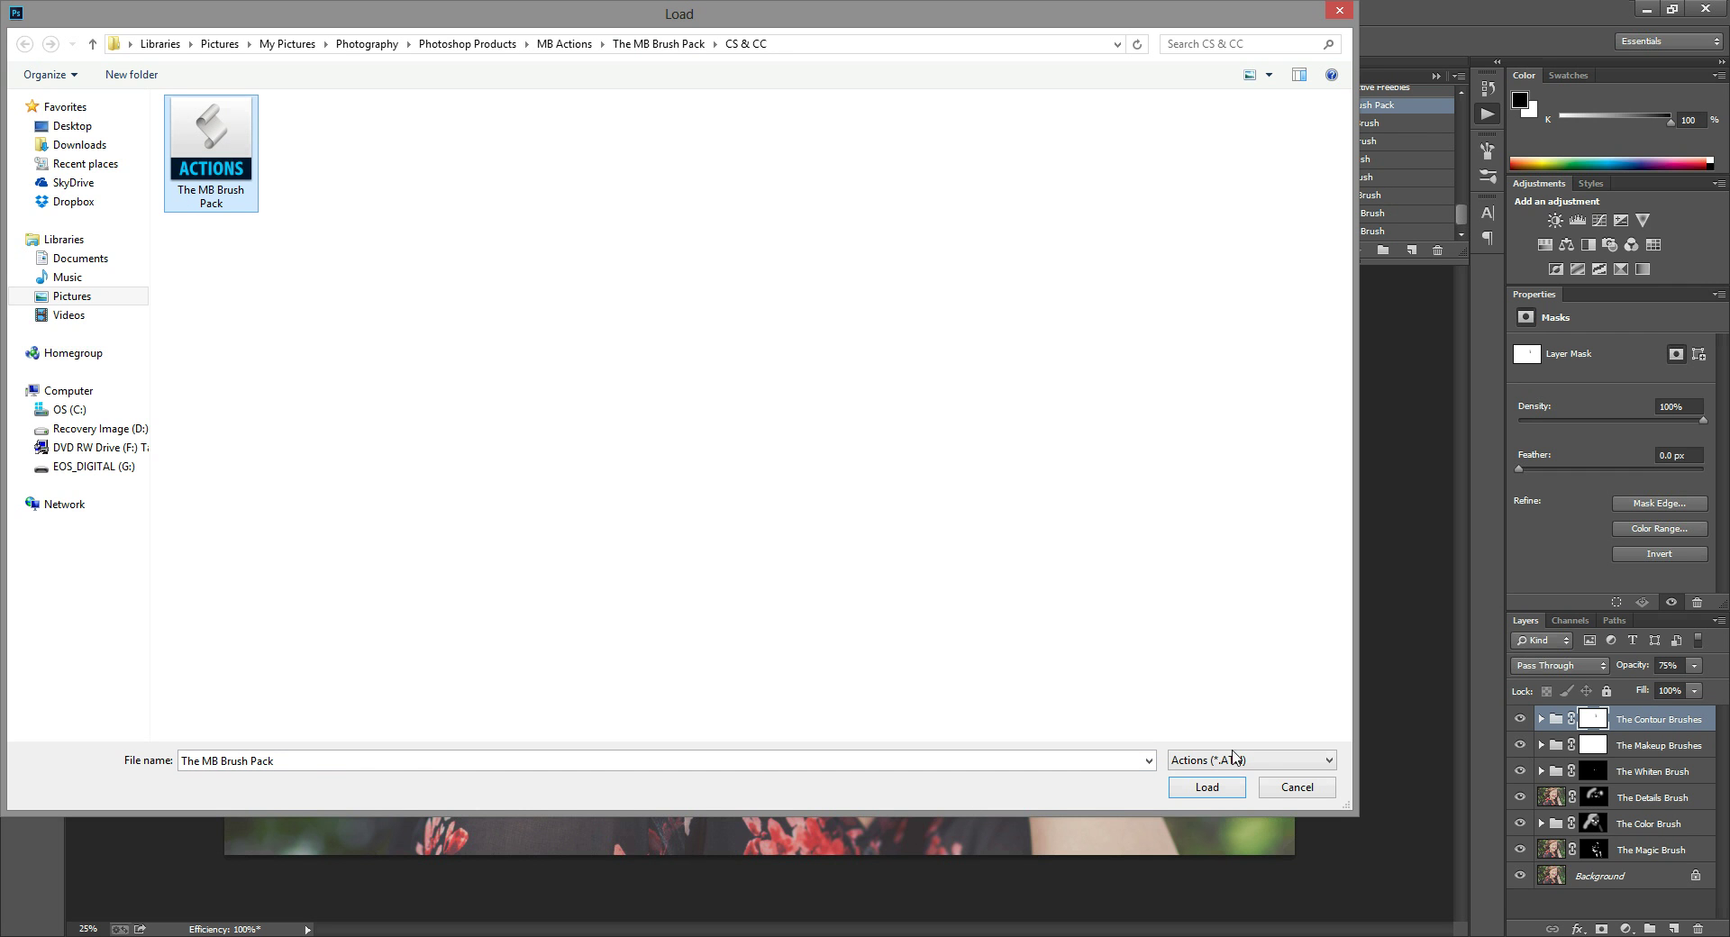
pyautogui.click(1297, 787)
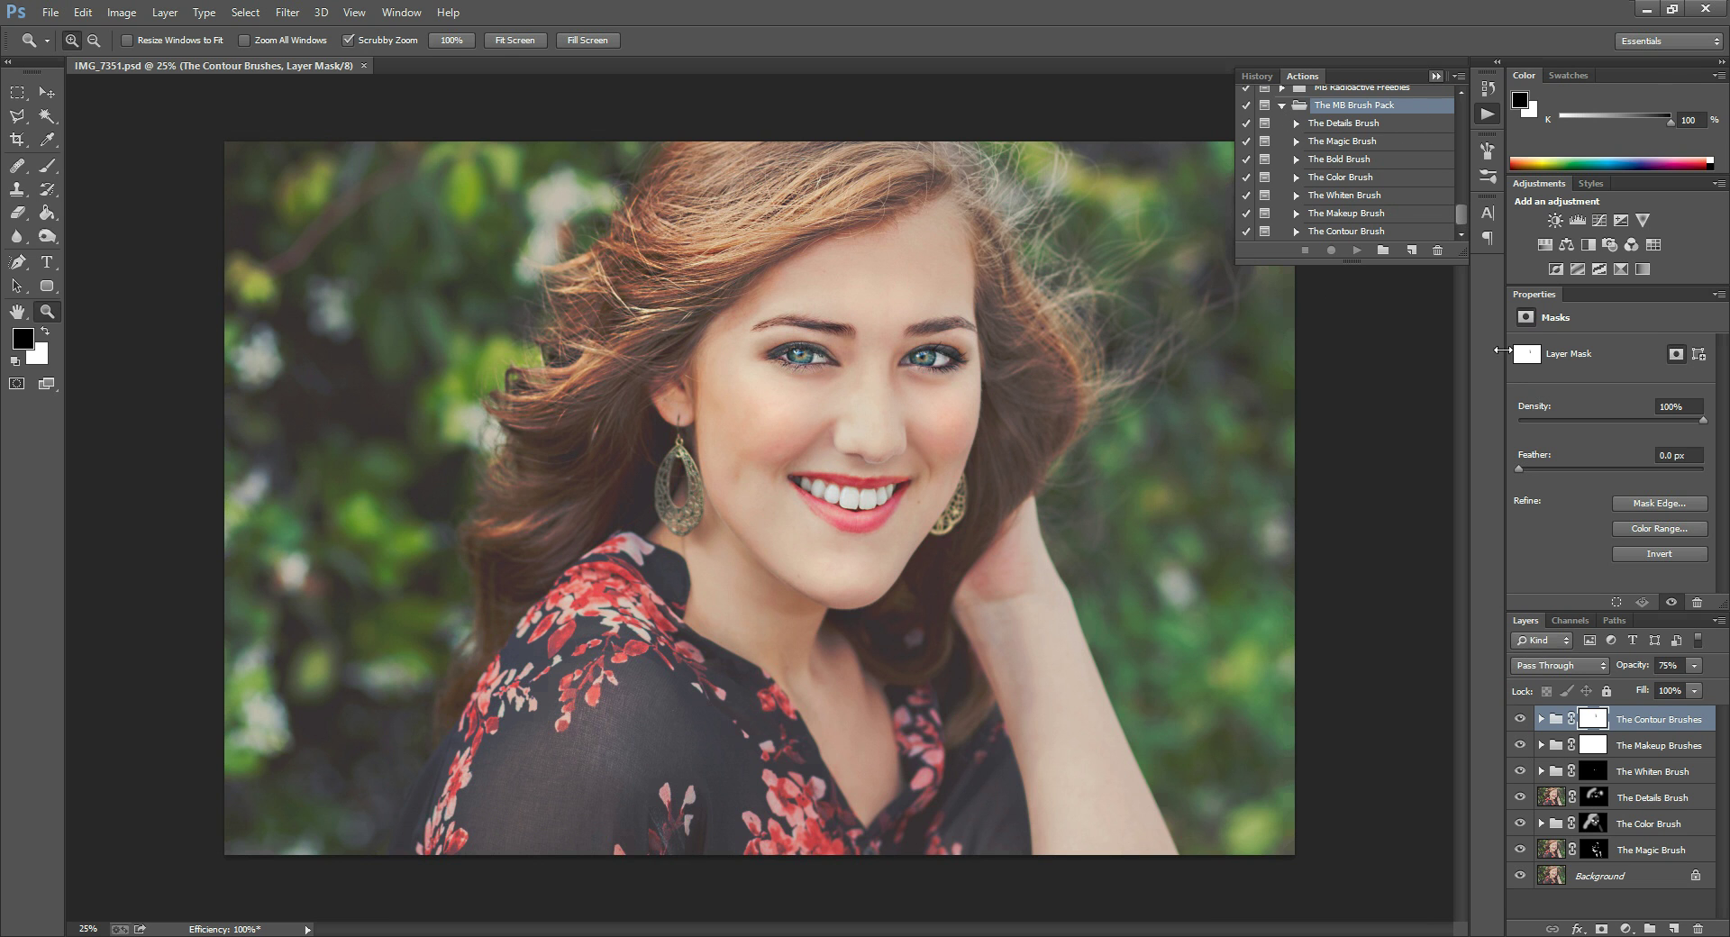
# Compare the retouched portrait with the original by repeatedly hiding and showing every layer above Background.
pyautogui.click(1519, 876)
pyautogui.keyDown('alt'); pyautogui.click(1521, 876); pyautogui.keyUp('alt')
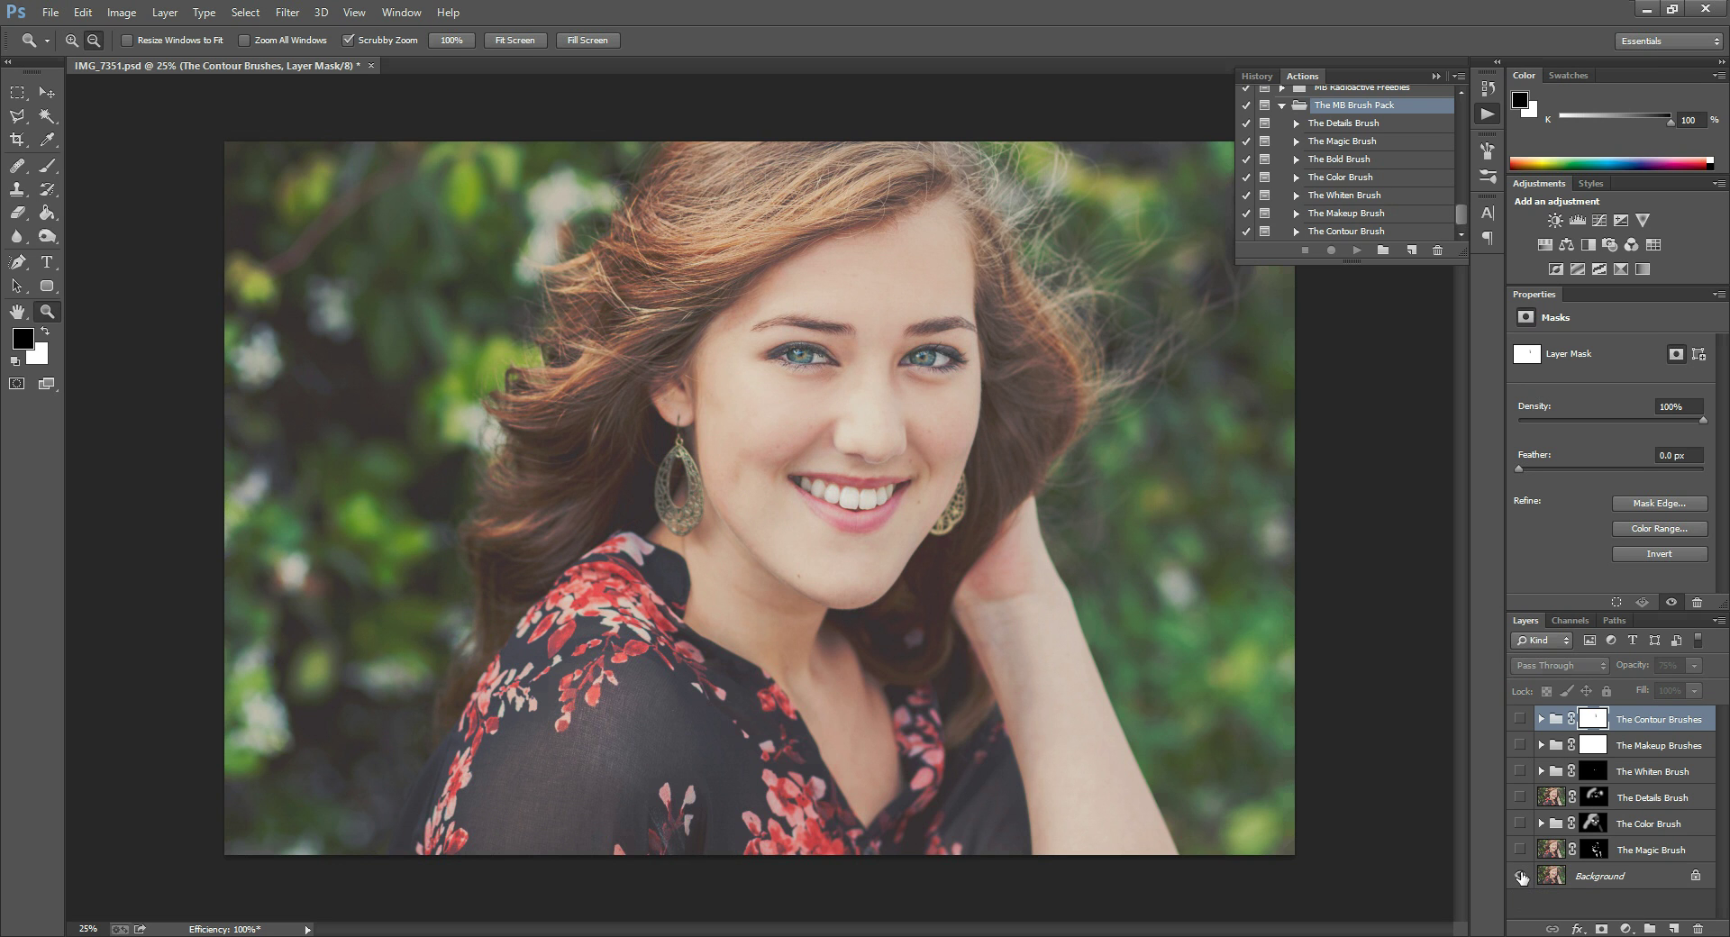
pyautogui.keyDown('alt'); pyautogui.click(1521, 876); pyautogui.keyUp('alt')
pyautogui.keyDown('alt'); pyautogui.click(1520, 875); pyautogui.keyUp('alt')
pyautogui.keyDown('alt'); pyautogui.click(1521, 876); pyautogui.keyUp('alt')
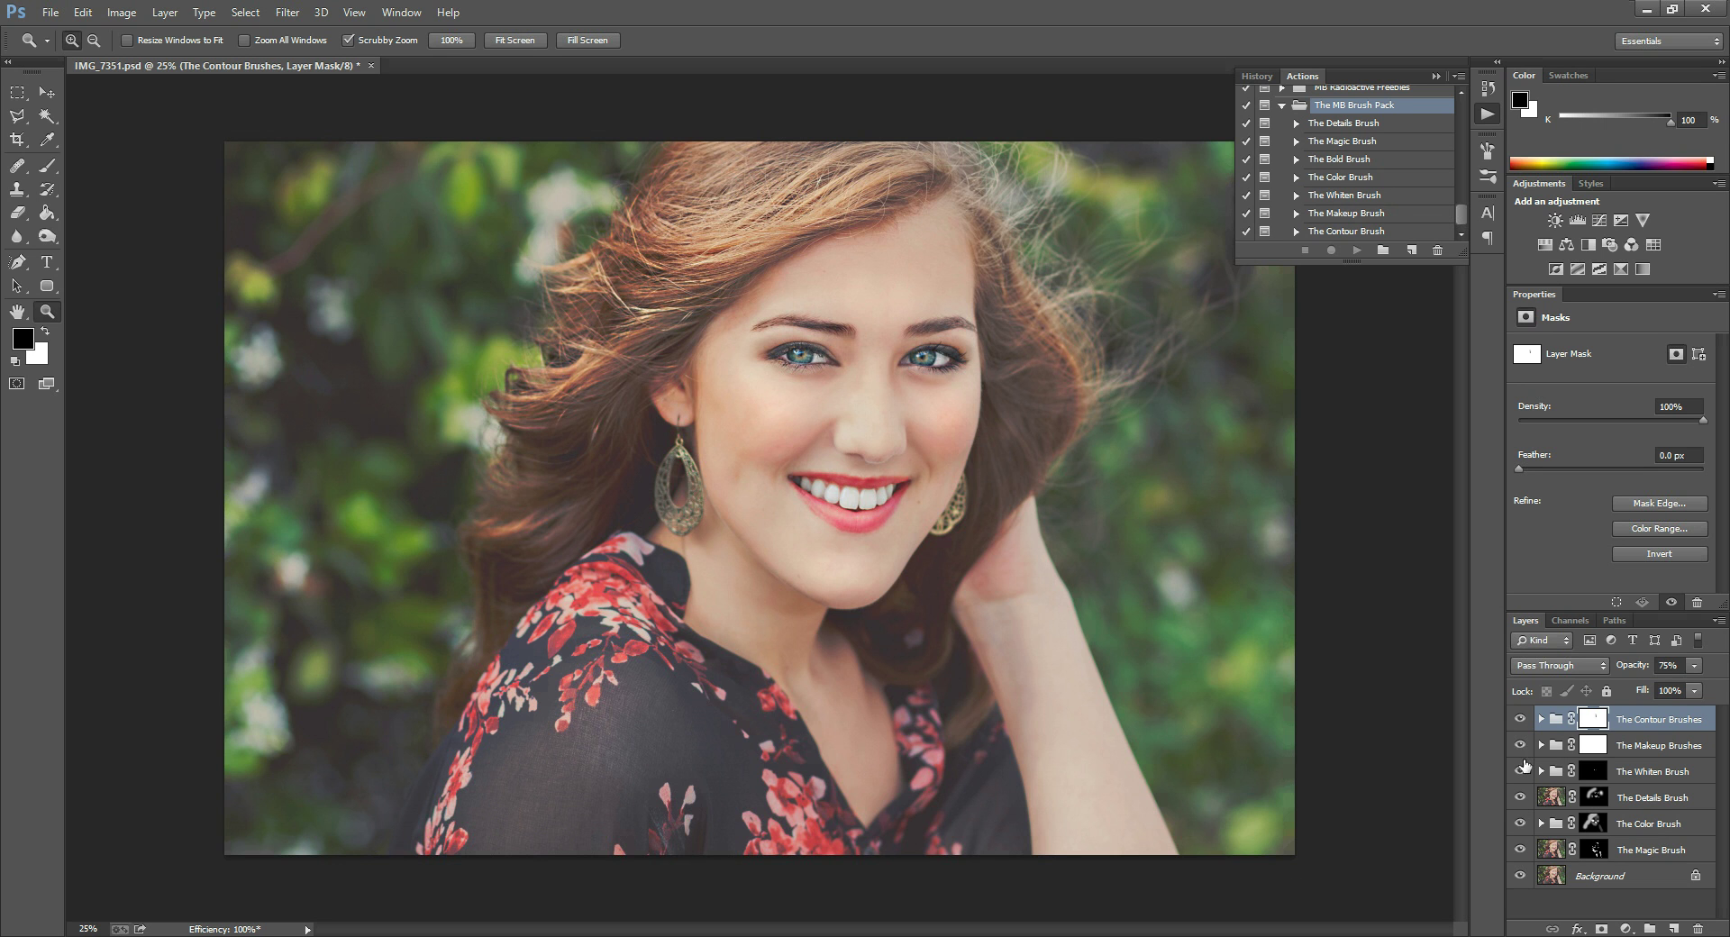
pyautogui.keyDown('alt'); pyautogui.click(1521, 879); pyautogui.keyUp('alt')
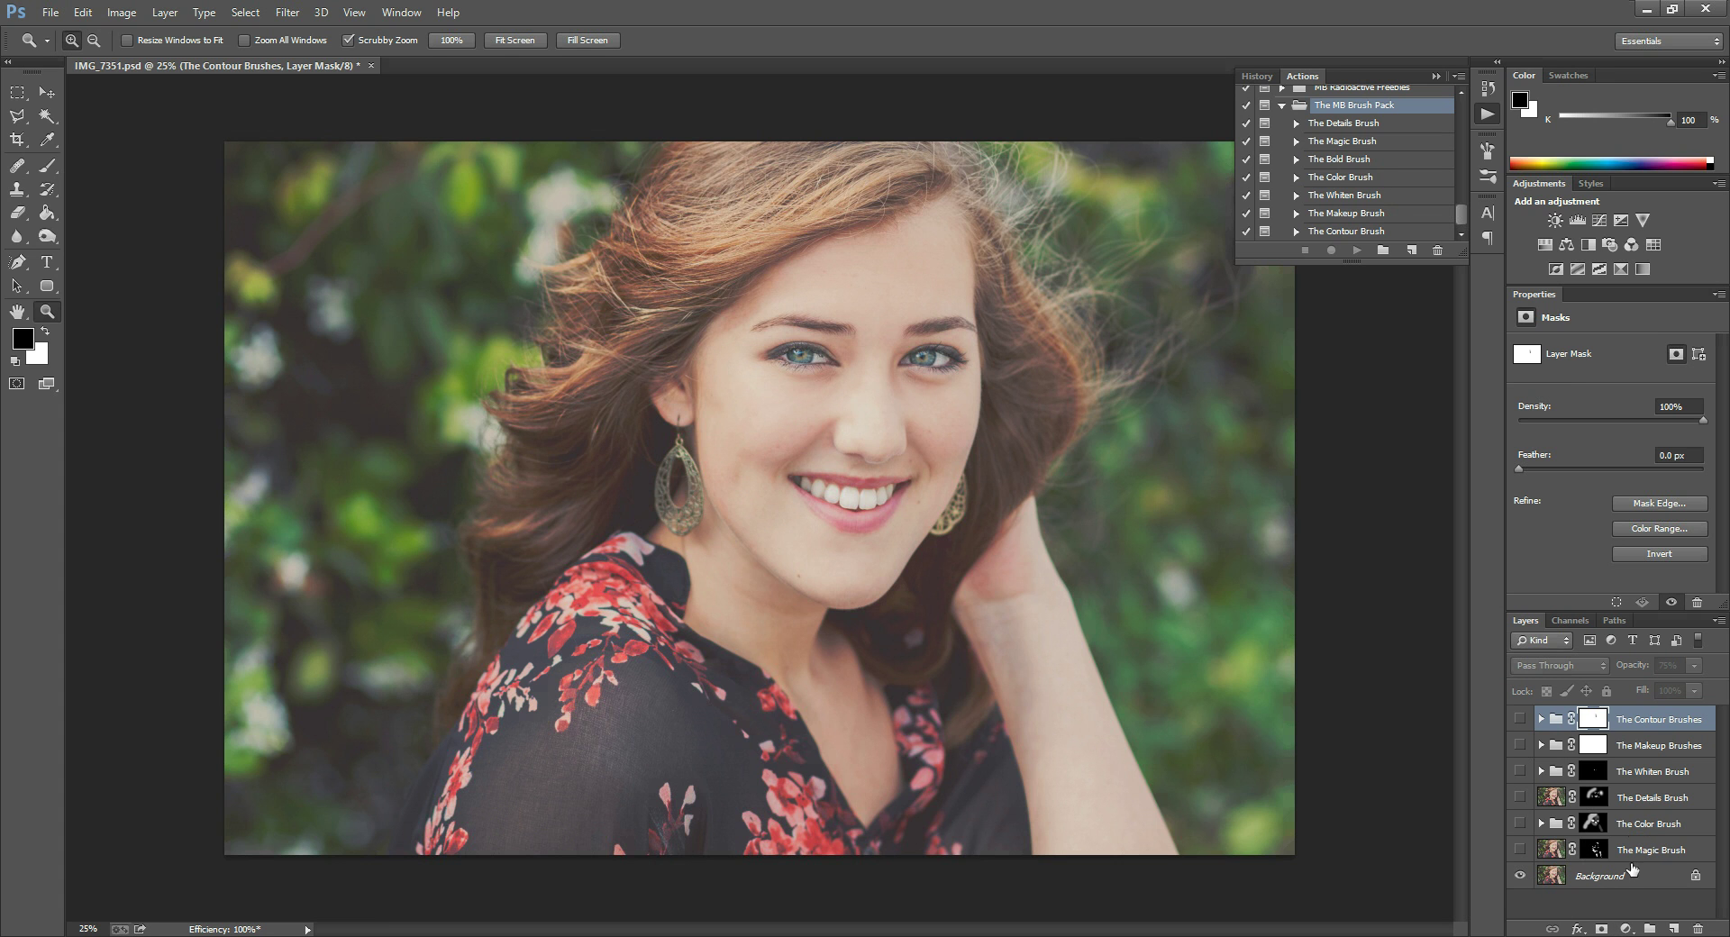
# Show the Magic, Color, Details and Whiten Brush layers in turn, and inspect the contents of The Makeup Brushes group.
pyautogui.click(1520, 850)
pyautogui.click(1518, 825)
pyautogui.click(1521, 797)
pyautogui.click(1540, 745)
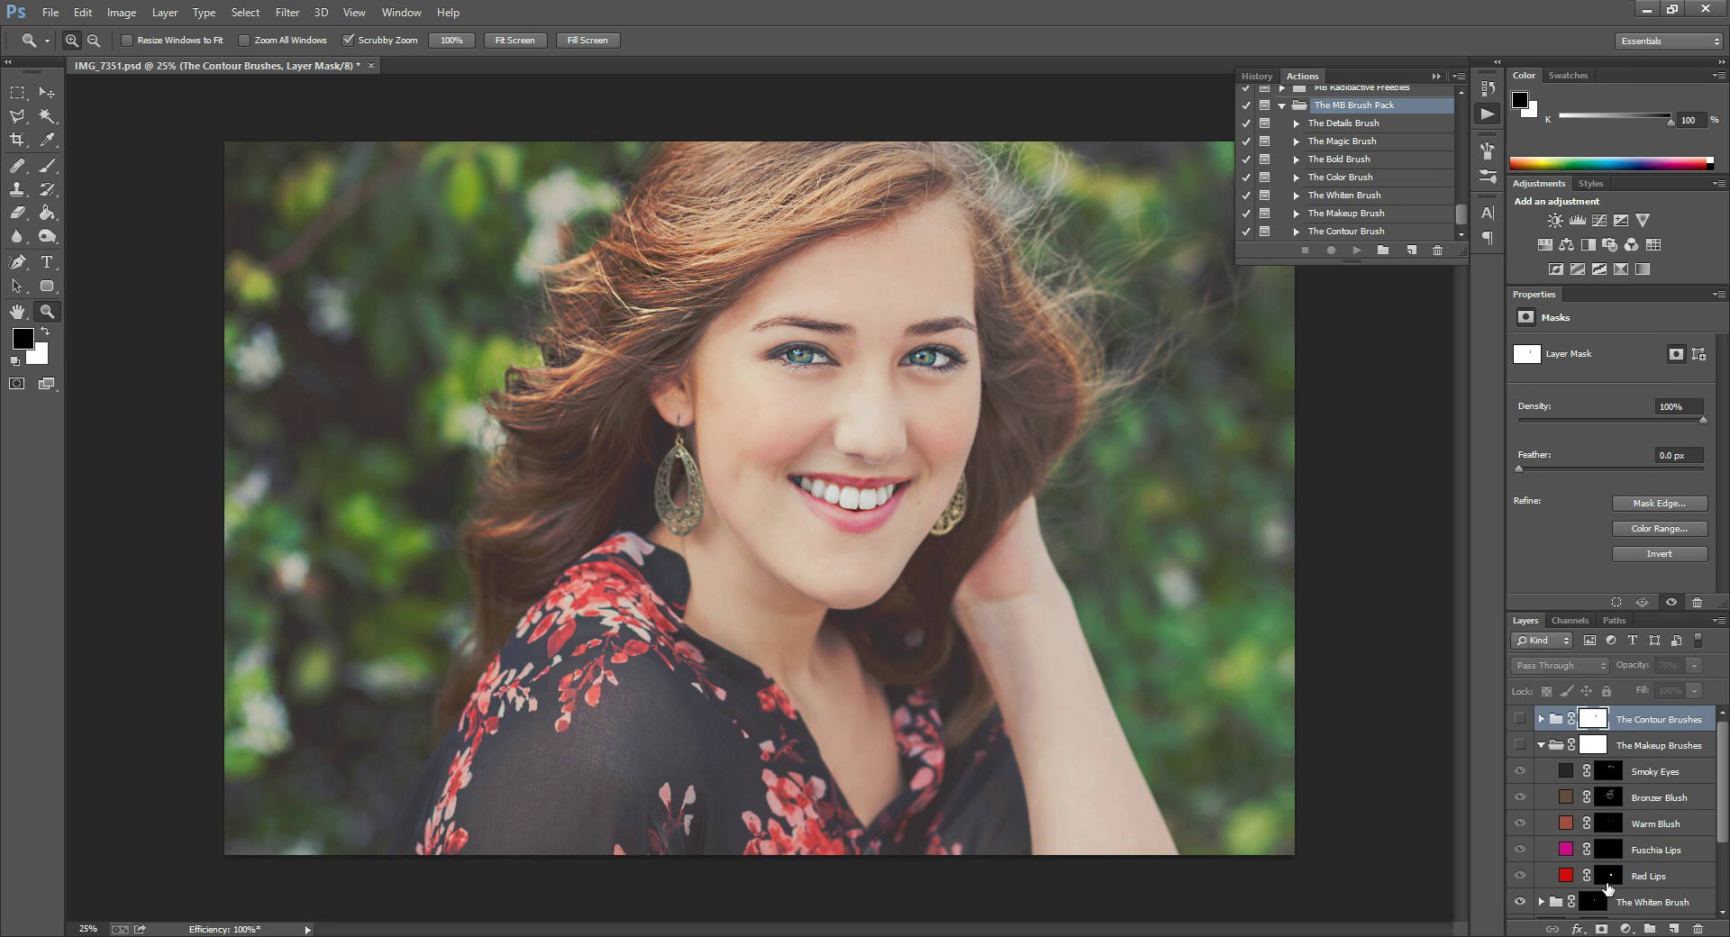
pyautogui.click(1541, 745)
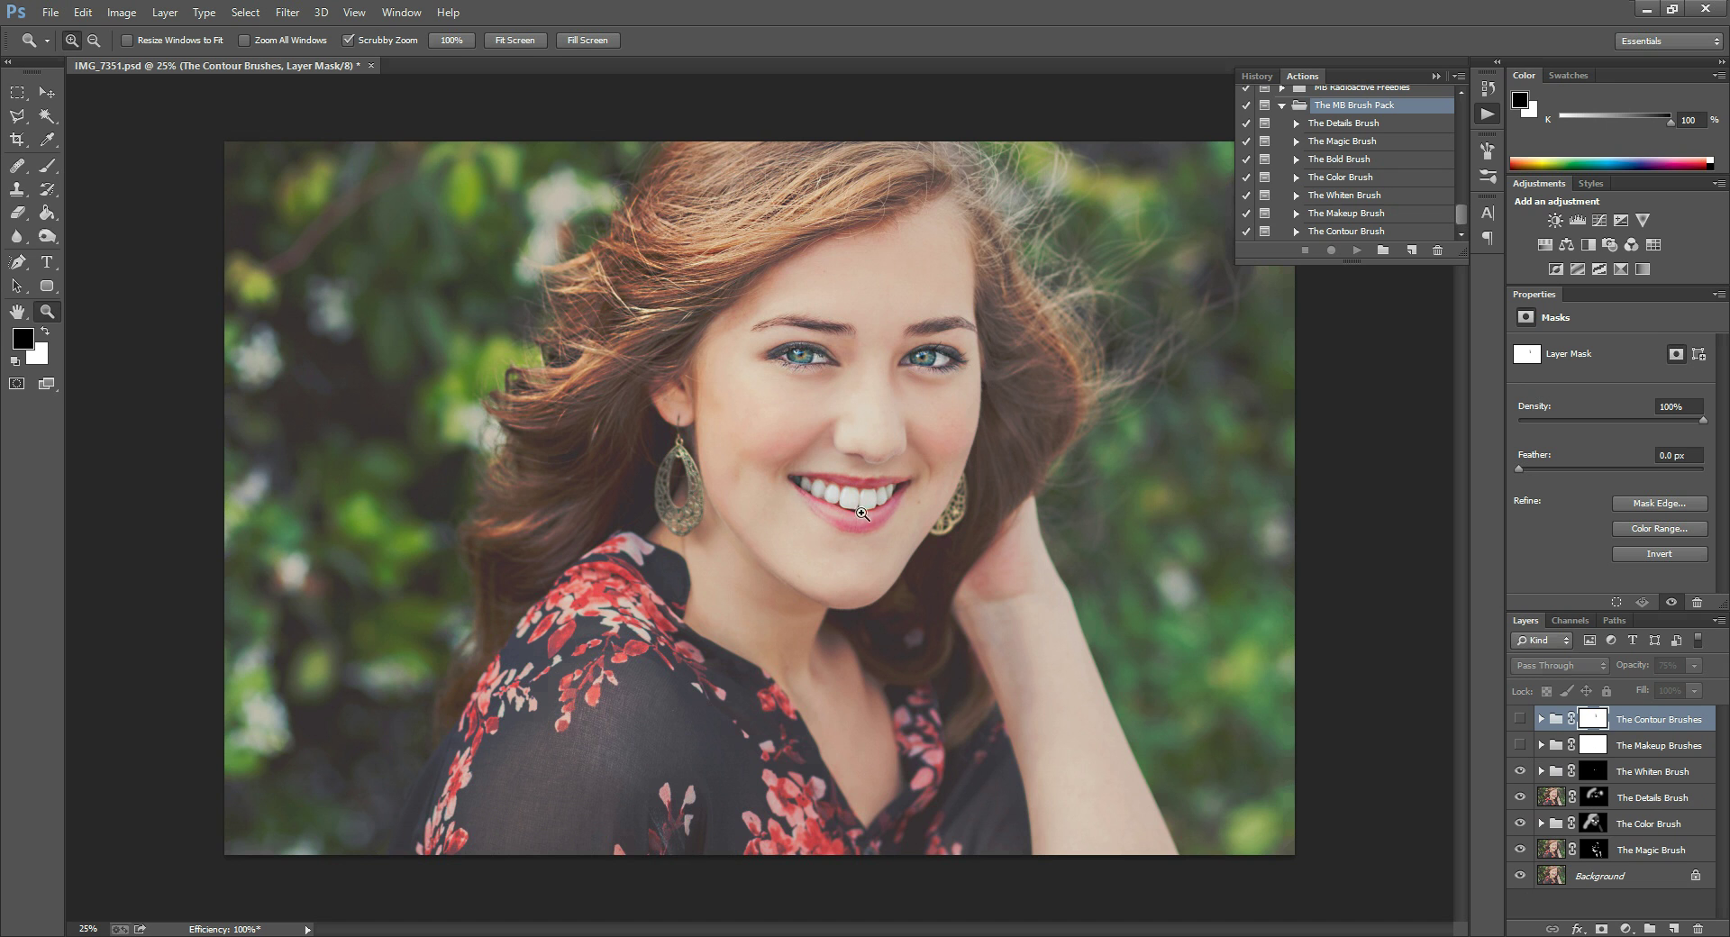
# Show The Makeup Brushes group and compare the portrait with and without The Contour Brushes group.
pyautogui.click(1519, 746)
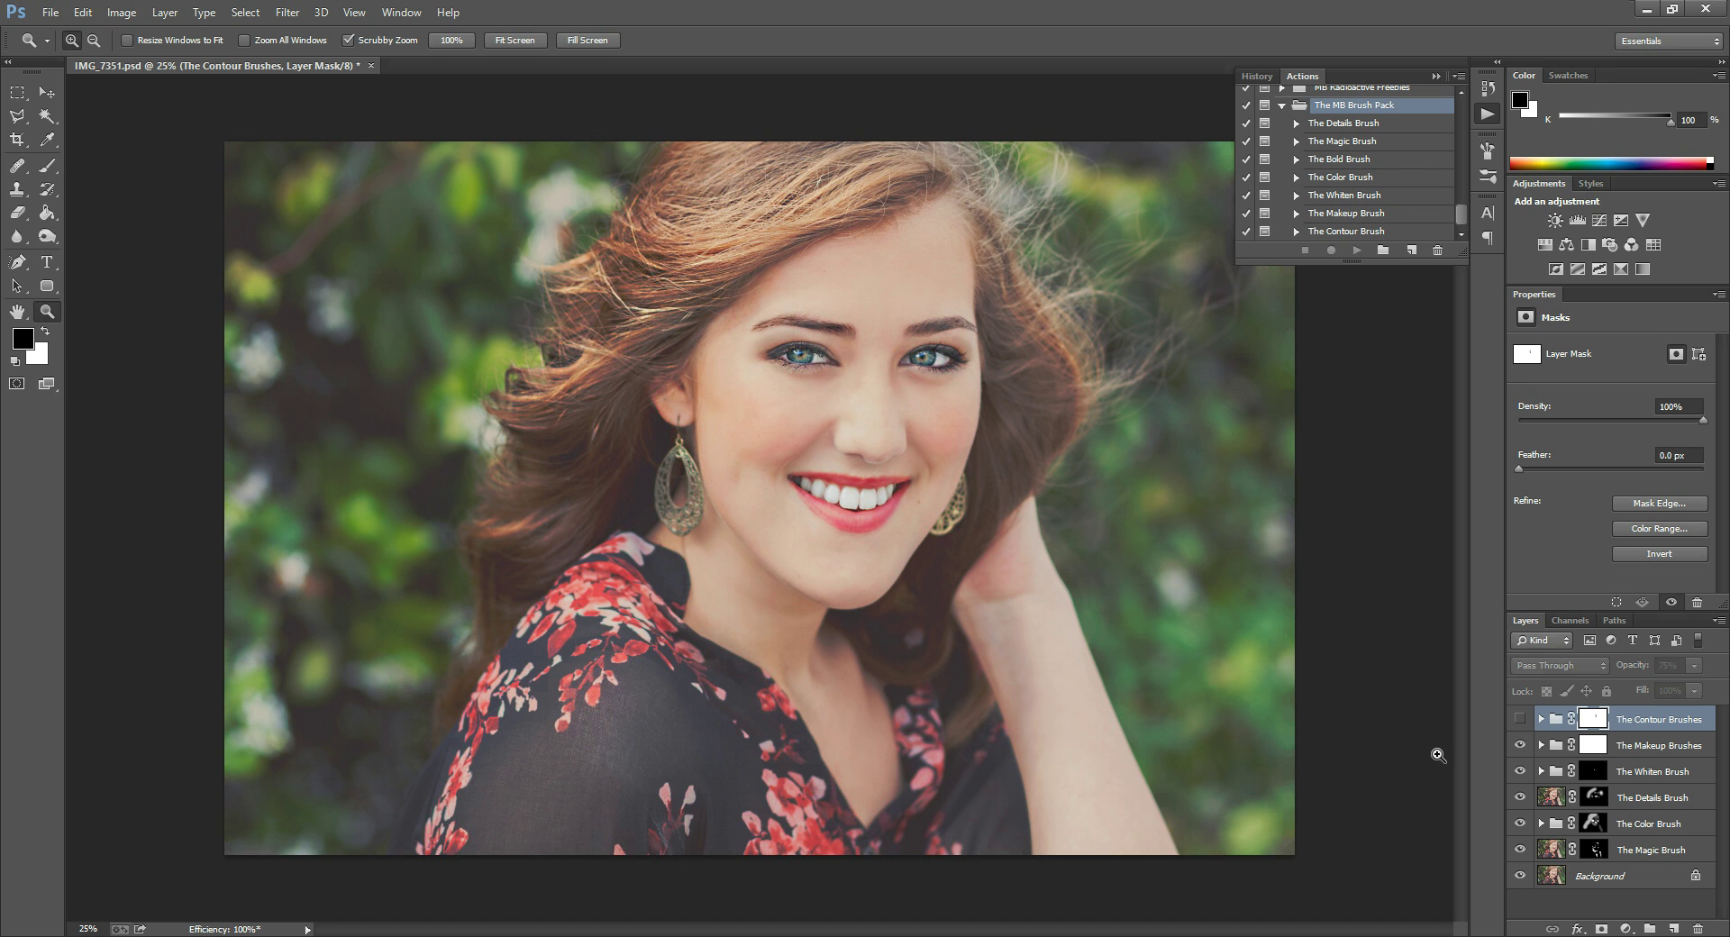
pyautogui.click(1518, 718)
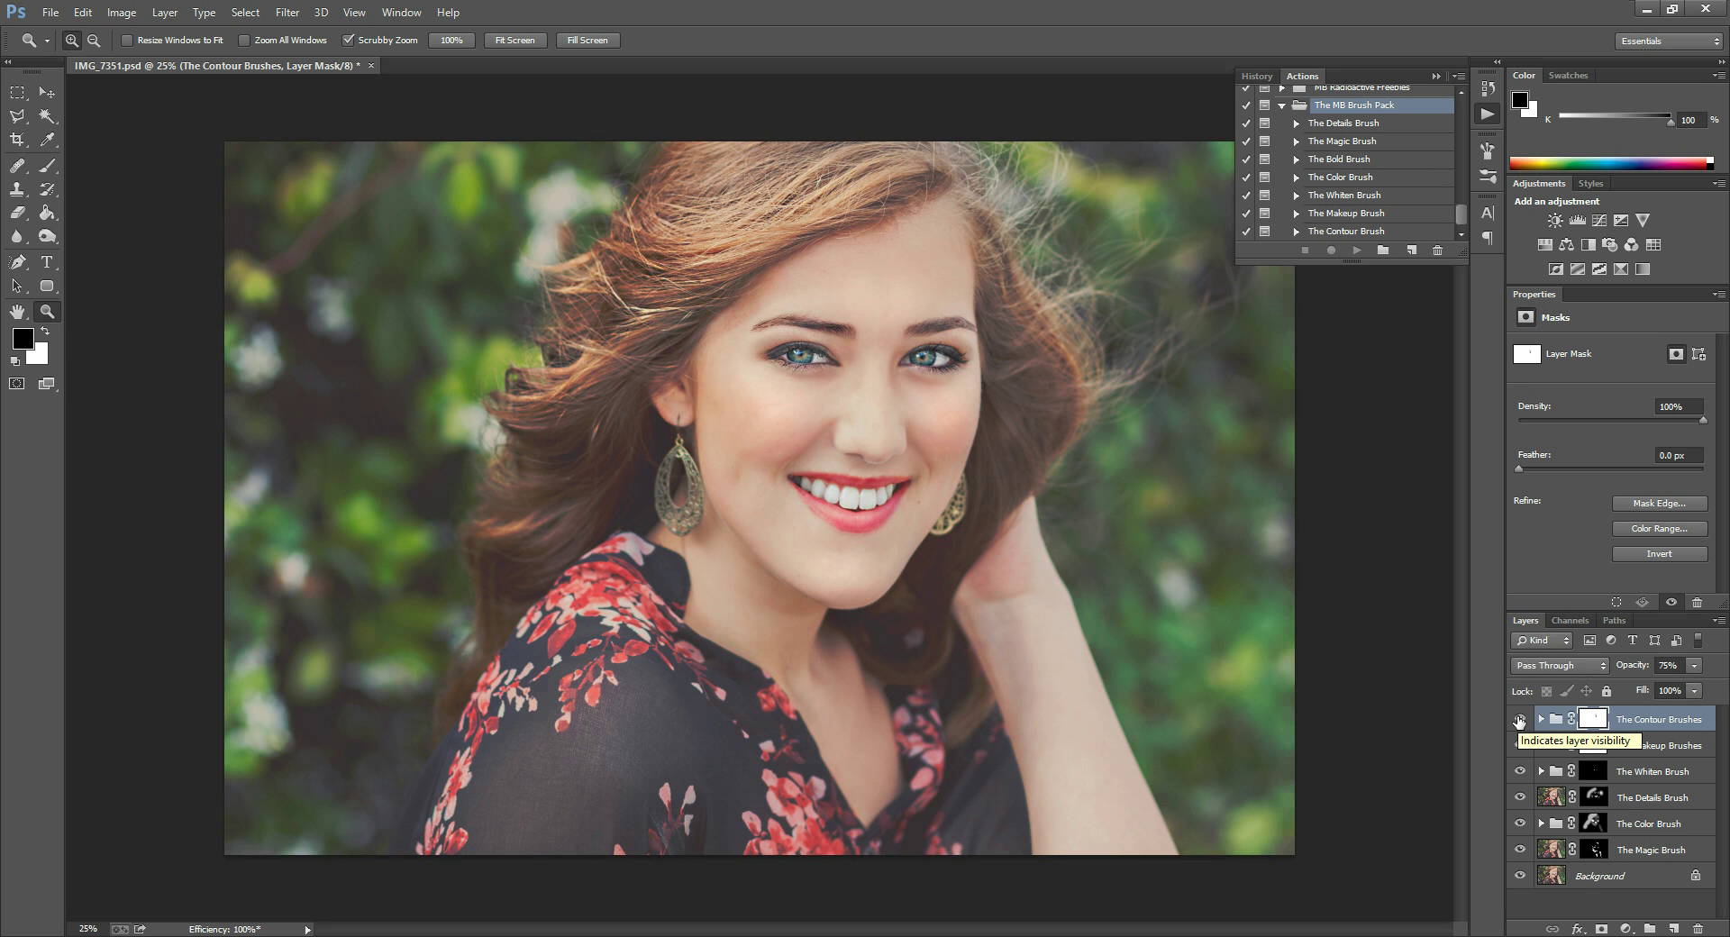
pyautogui.click(1519, 719)
pyautogui.click(1518, 719)
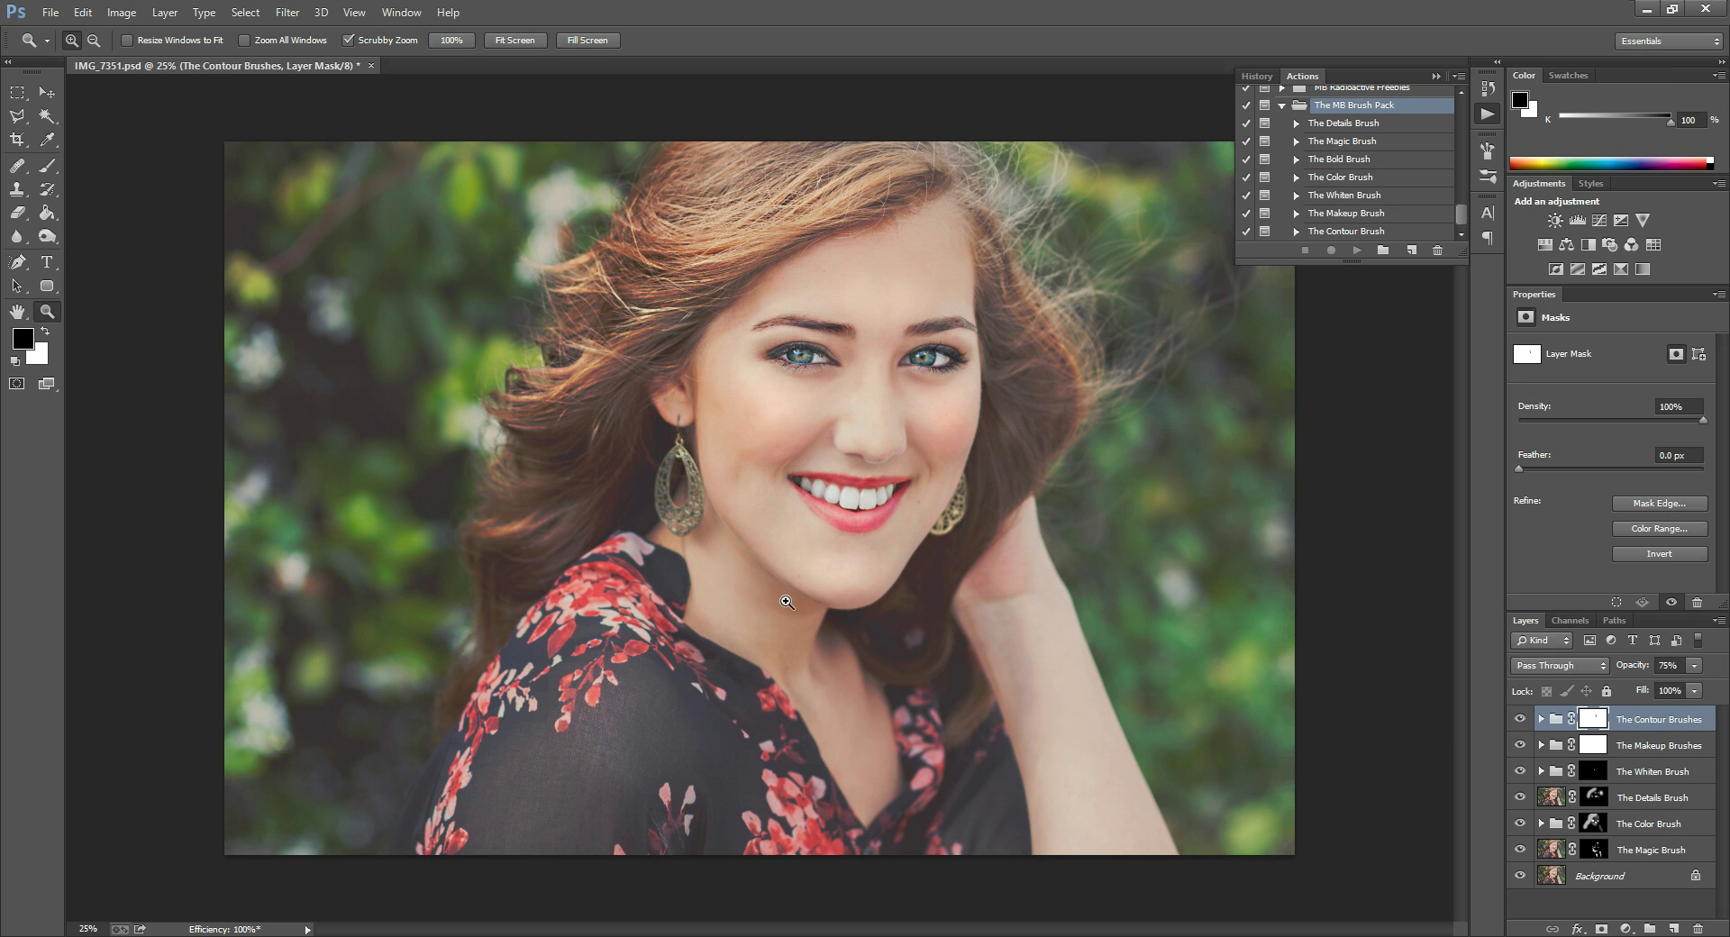
pyautogui.click(1519, 719)
pyautogui.click(1518, 719)
# Delete all retouching layers and groups above Background, from The Contour Brushes down to The Magic Brush.
pyautogui.keyDown('shift'); pyautogui.click(1660, 857); pyautogui.keyUp('shift')
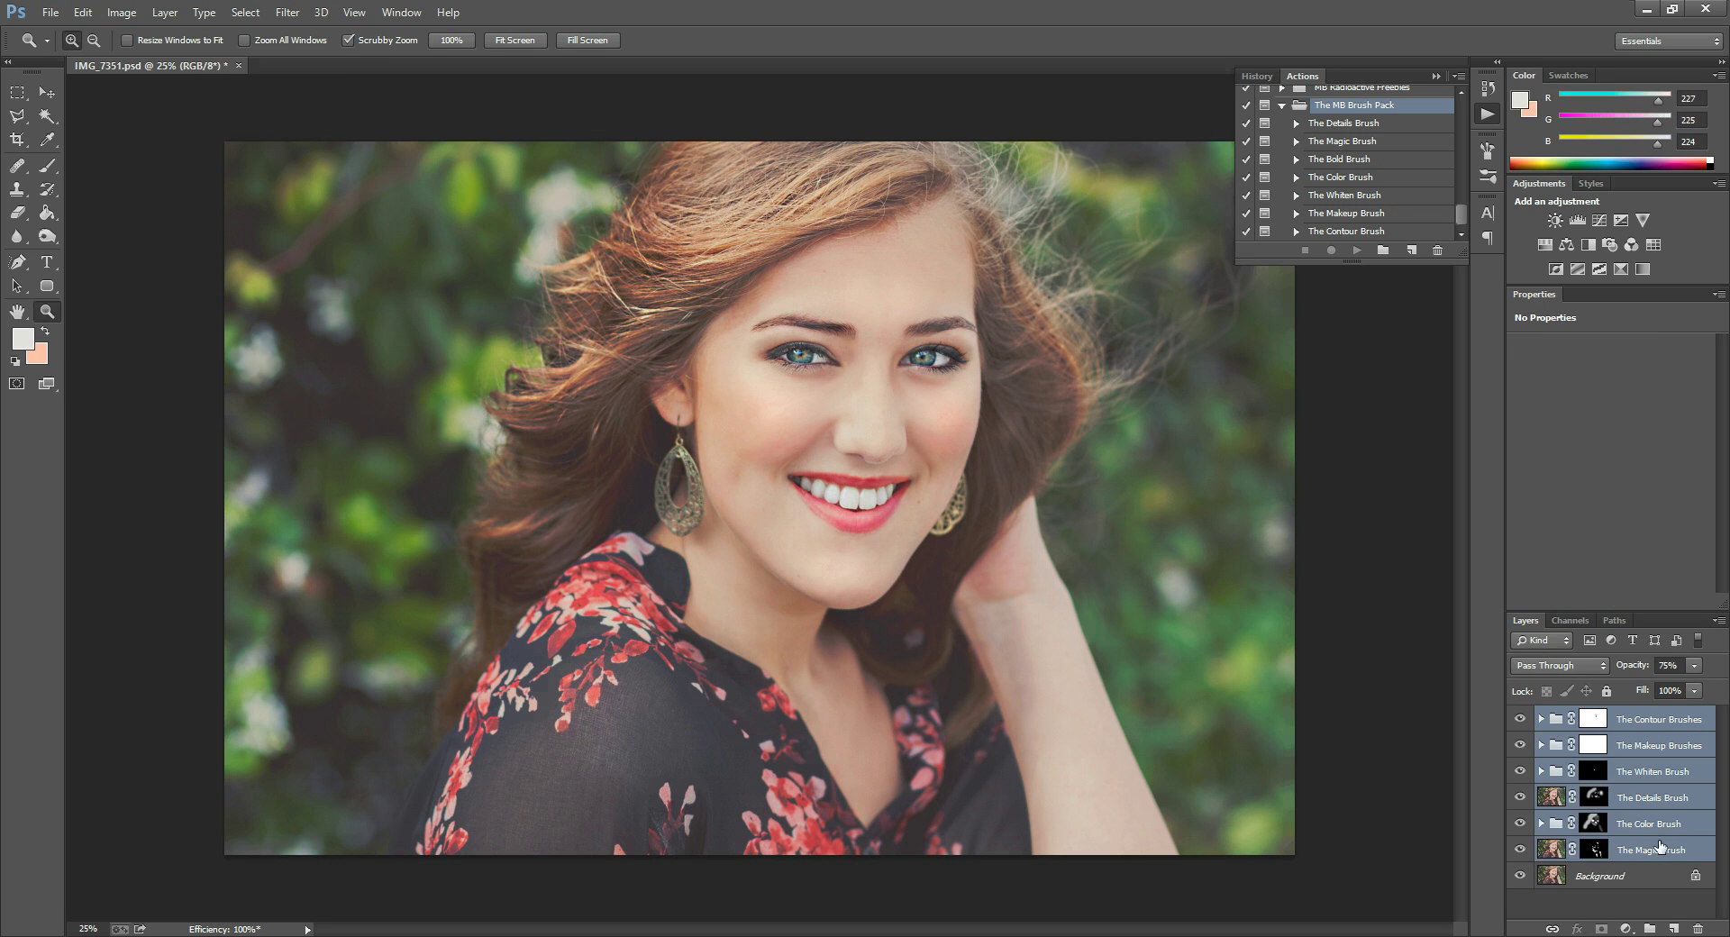
pyautogui.moveTo(1670, 849); pyautogui.dragTo(1698, 929)
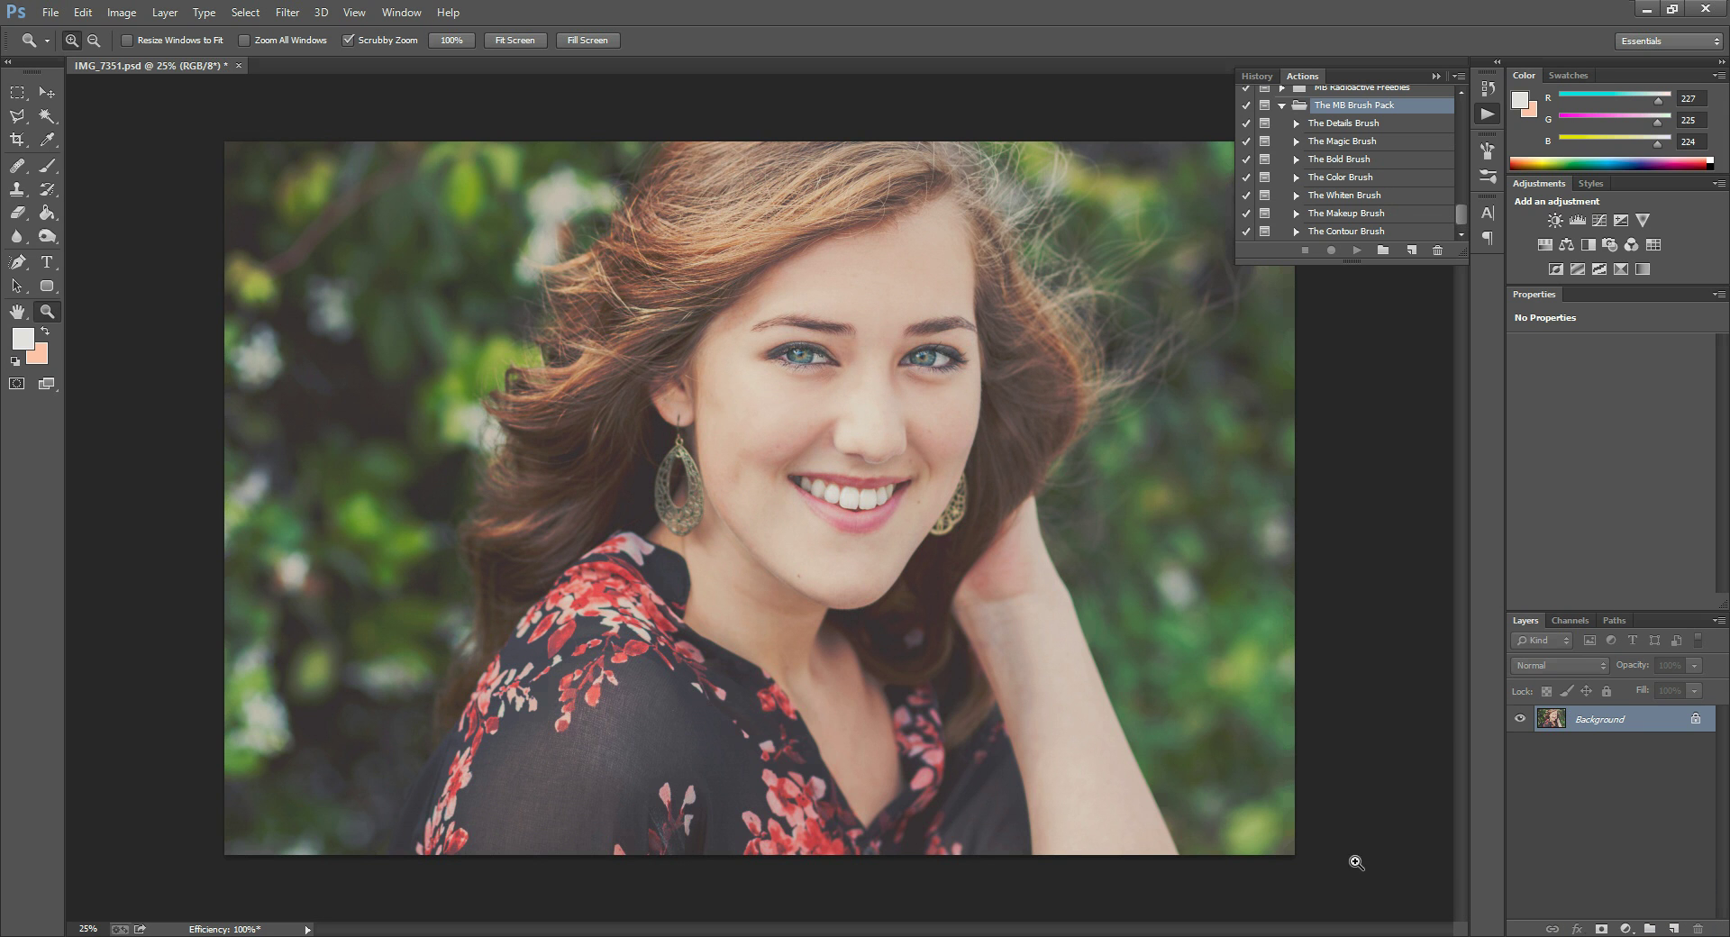
# Run The Details Brush action from The MB Brush Pack and dismiss its instruction message.
pyautogui.click(1363, 144)
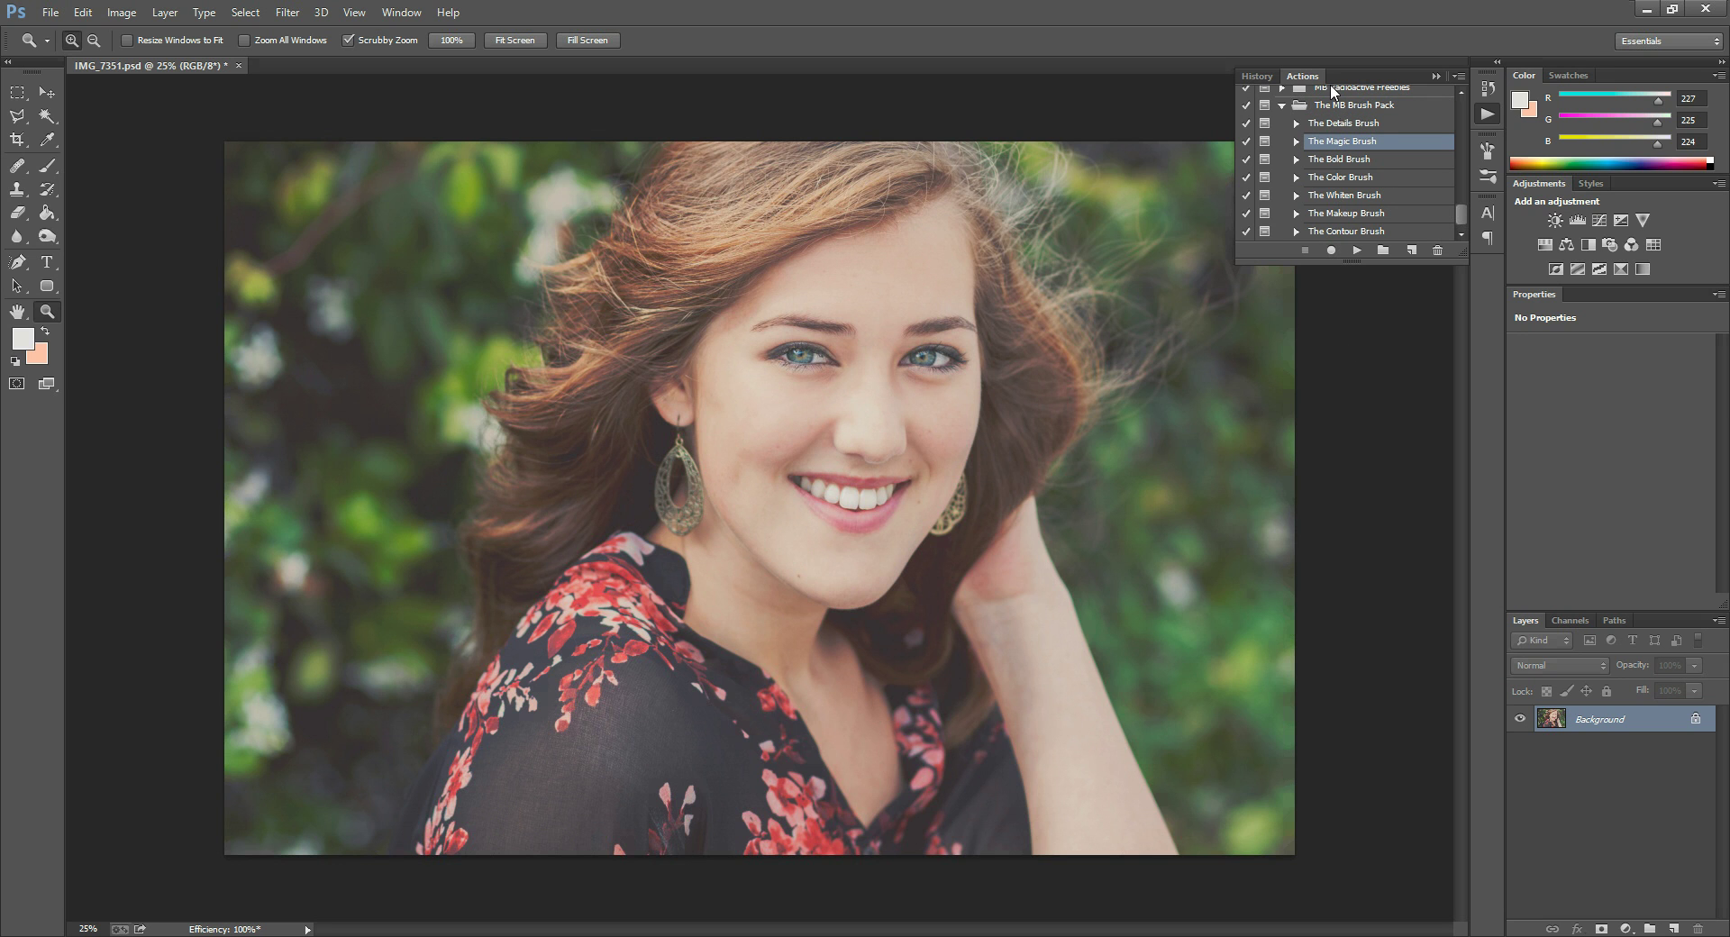
pyautogui.click(1364, 124)
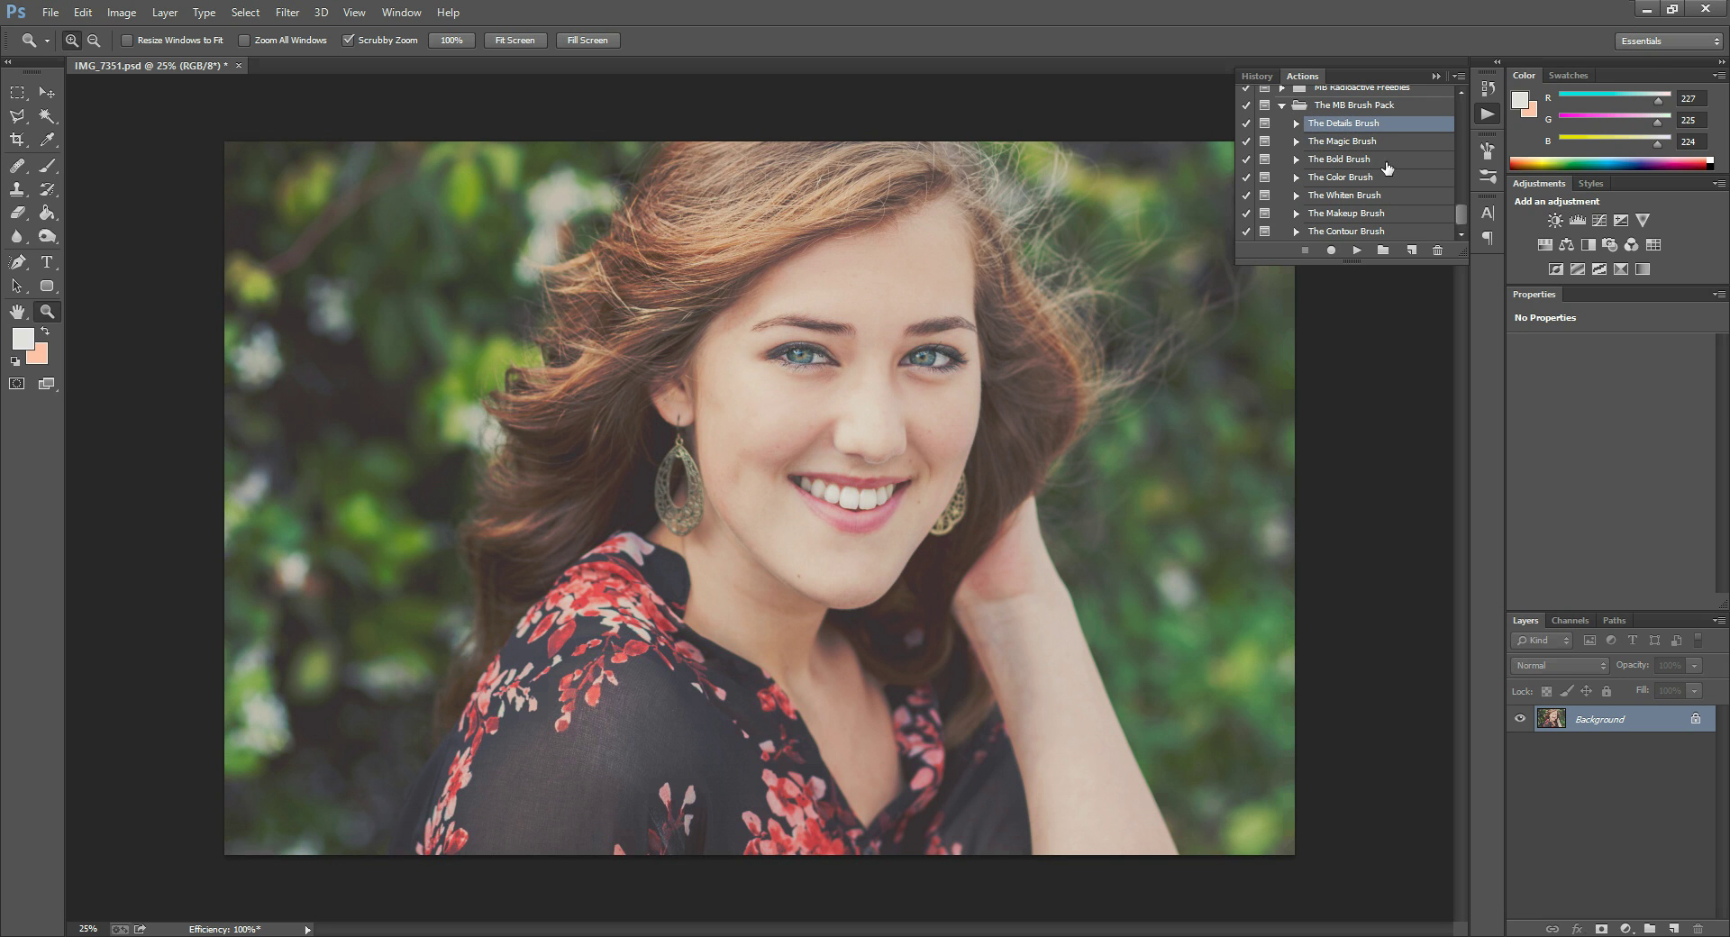
pyautogui.click(1356, 251)
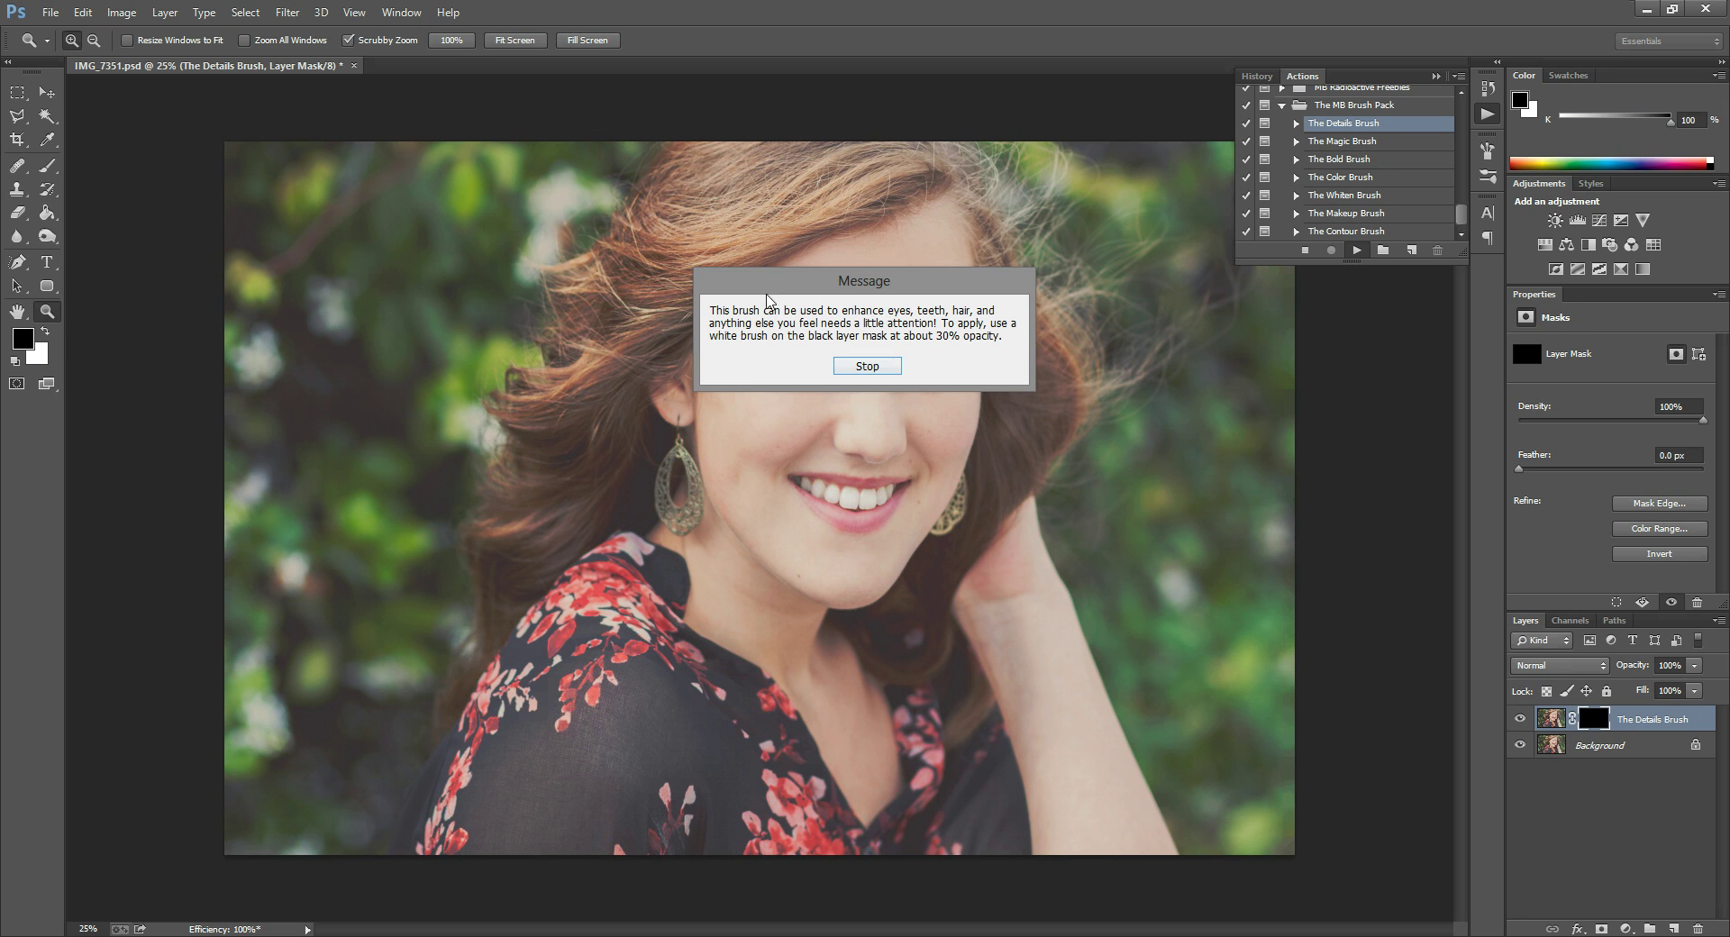
pyautogui.click(864, 367)
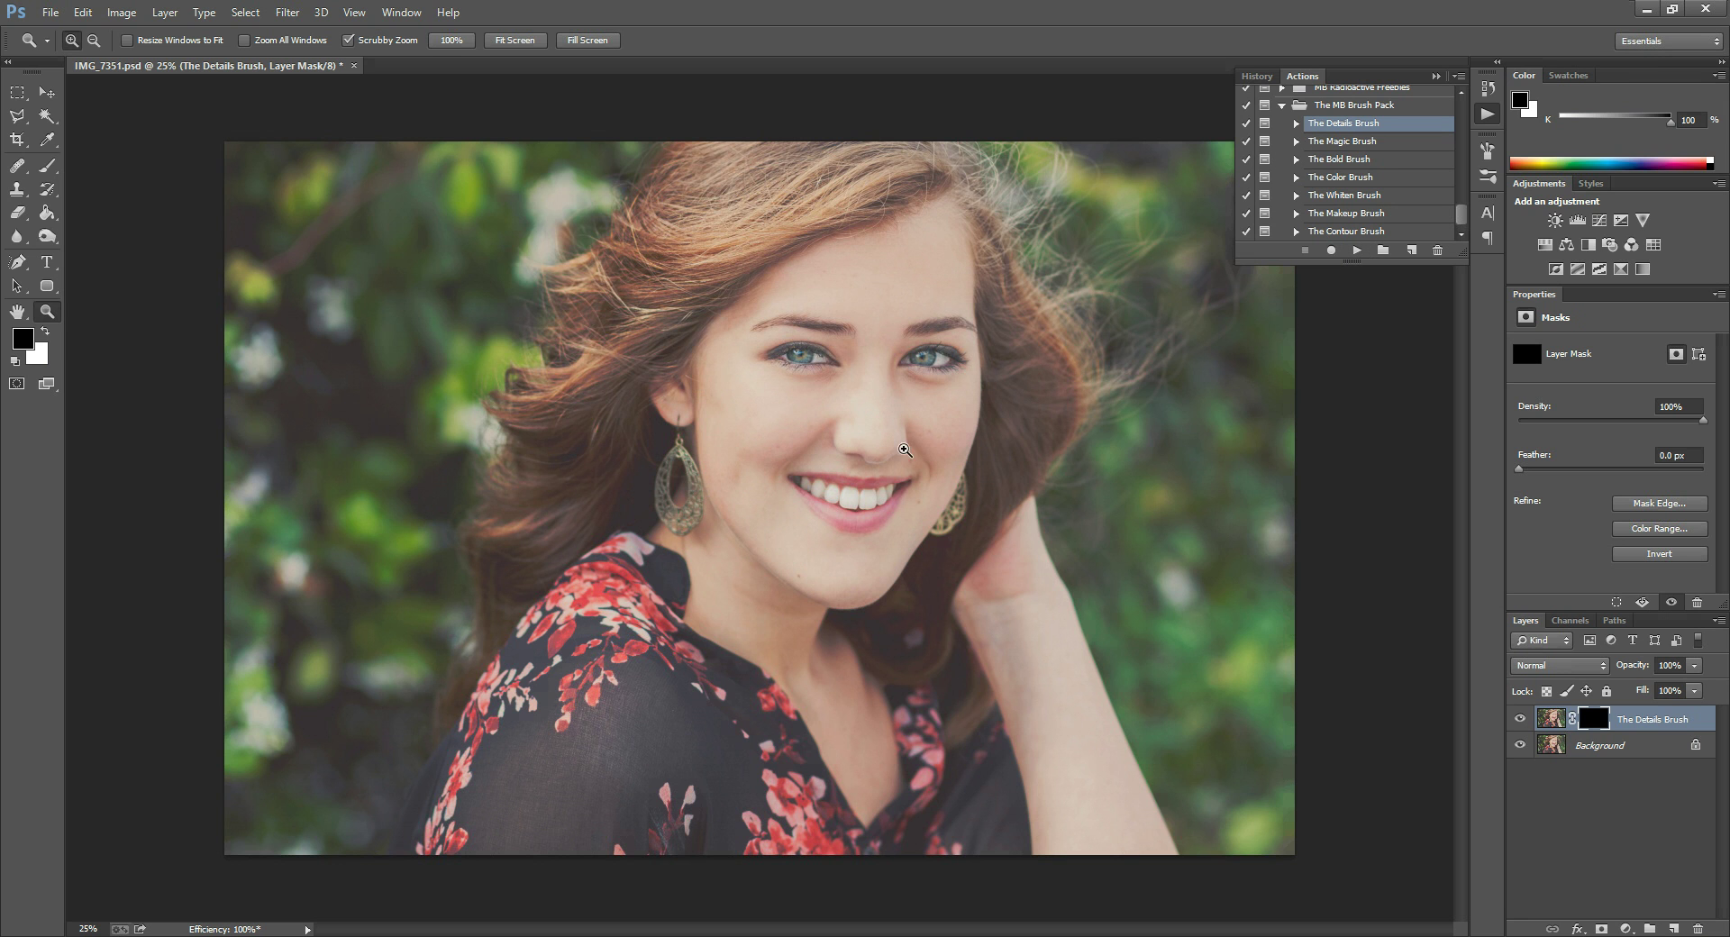
# Examine the recorded commands inside The Details Brush action, including its closing Stop, and collapse the action again.
pyautogui.click(1295, 124)
pyautogui.scroll(-3, 1329, 157)
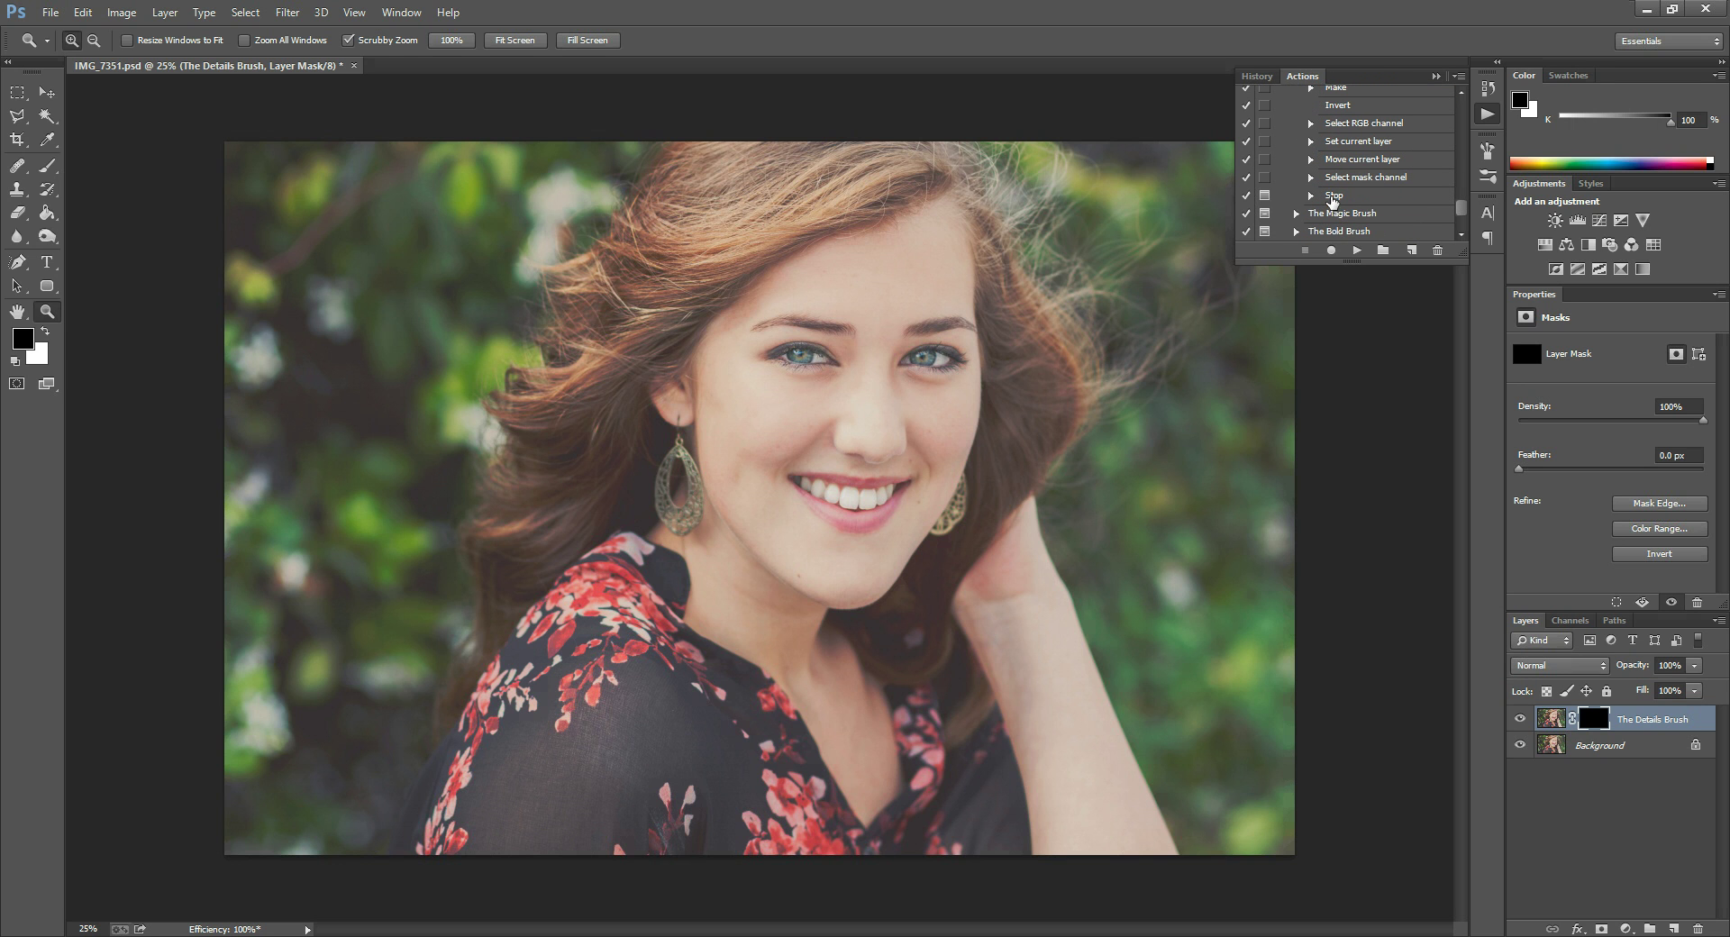
pyautogui.click(1374, 194)
pyautogui.scroll(1, 1358, 214)
pyautogui.scroll(6, 1358, 223)
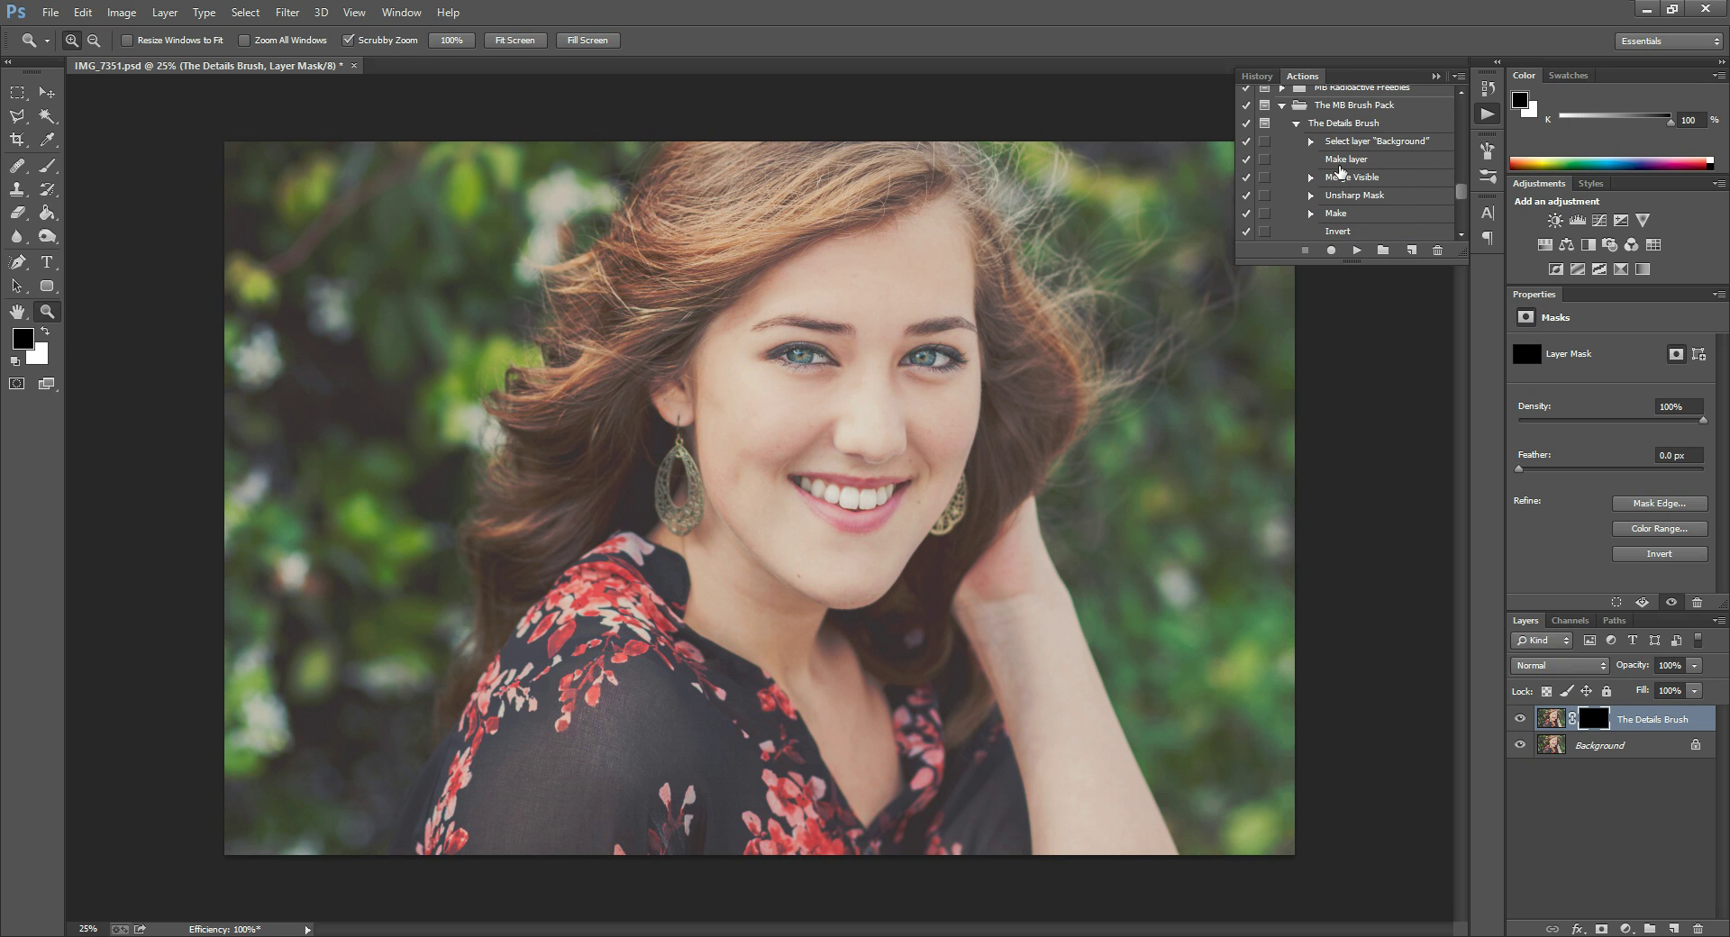
pyautogui.click(1297, 125)
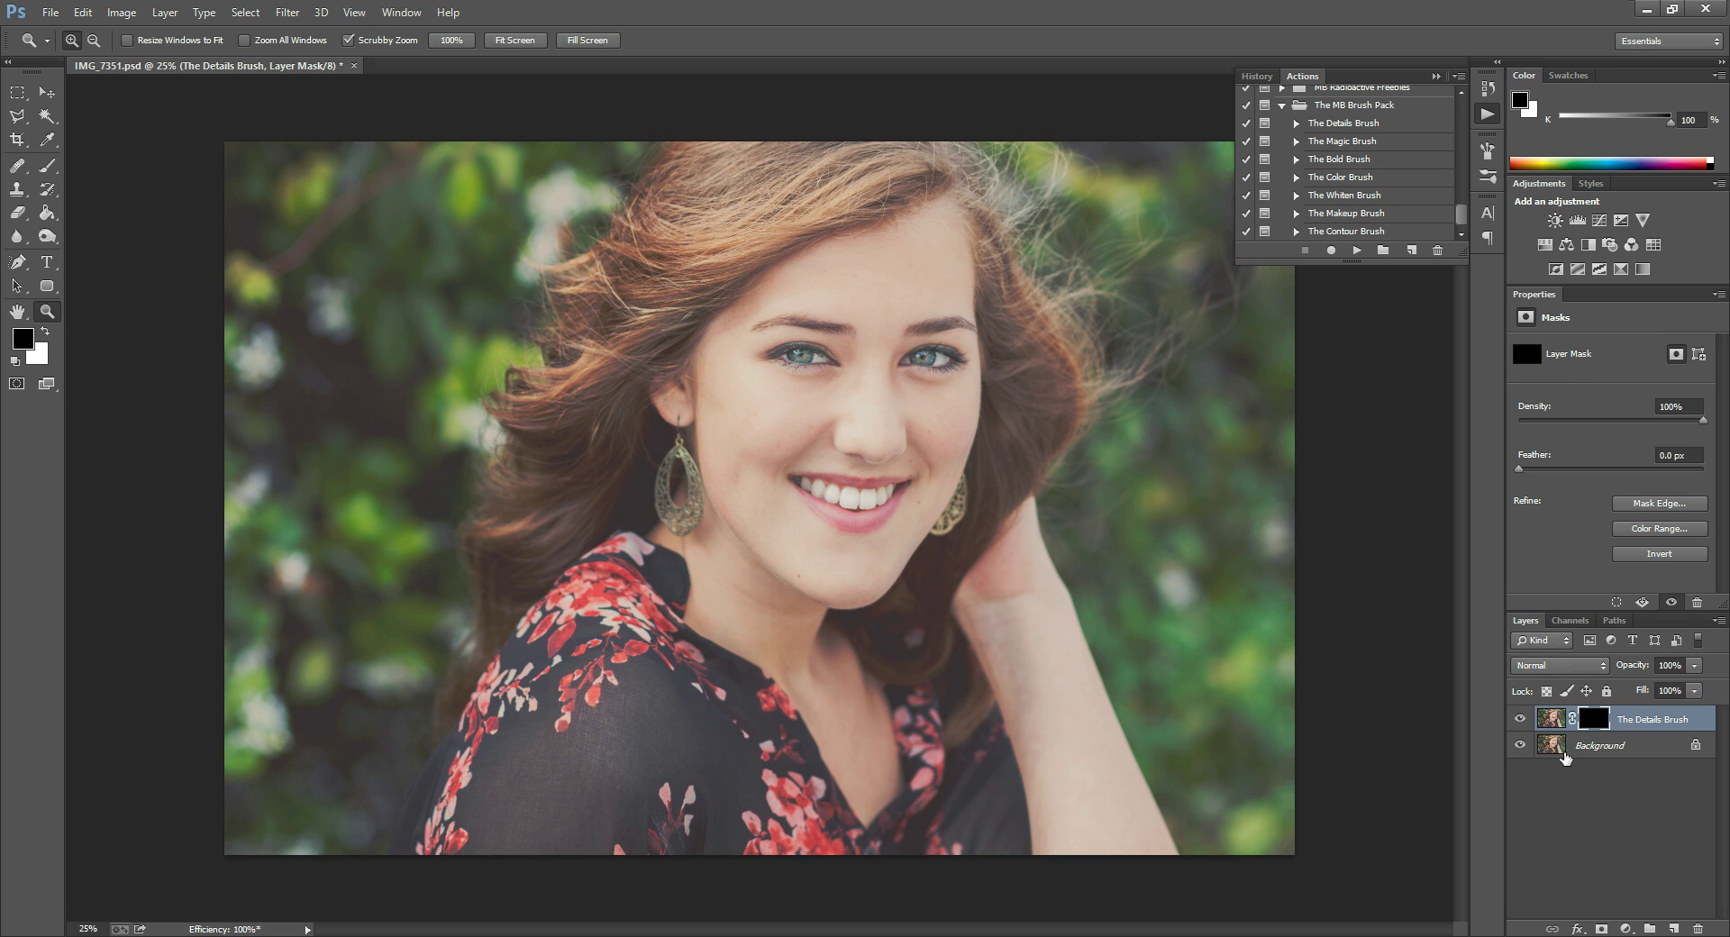
# Paint over the eyes on The Details Brush mask with a resized white brush at 30% opacity.
pyautogui.click(47, 165)
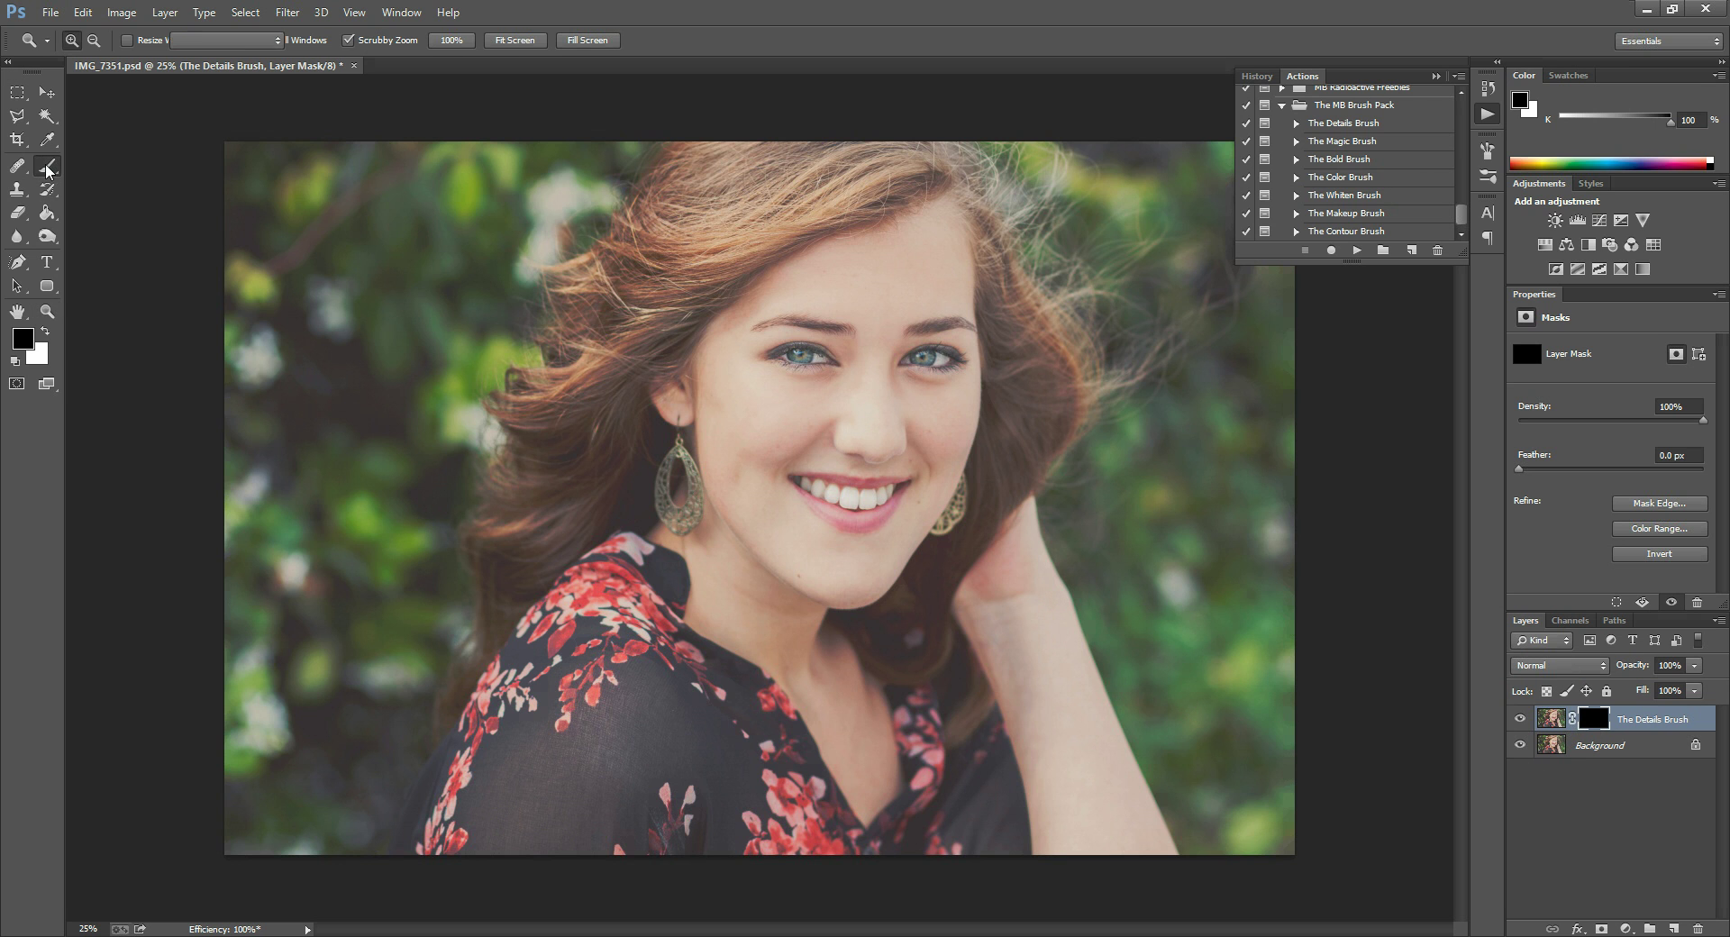
pyautogui.click(47, 333)
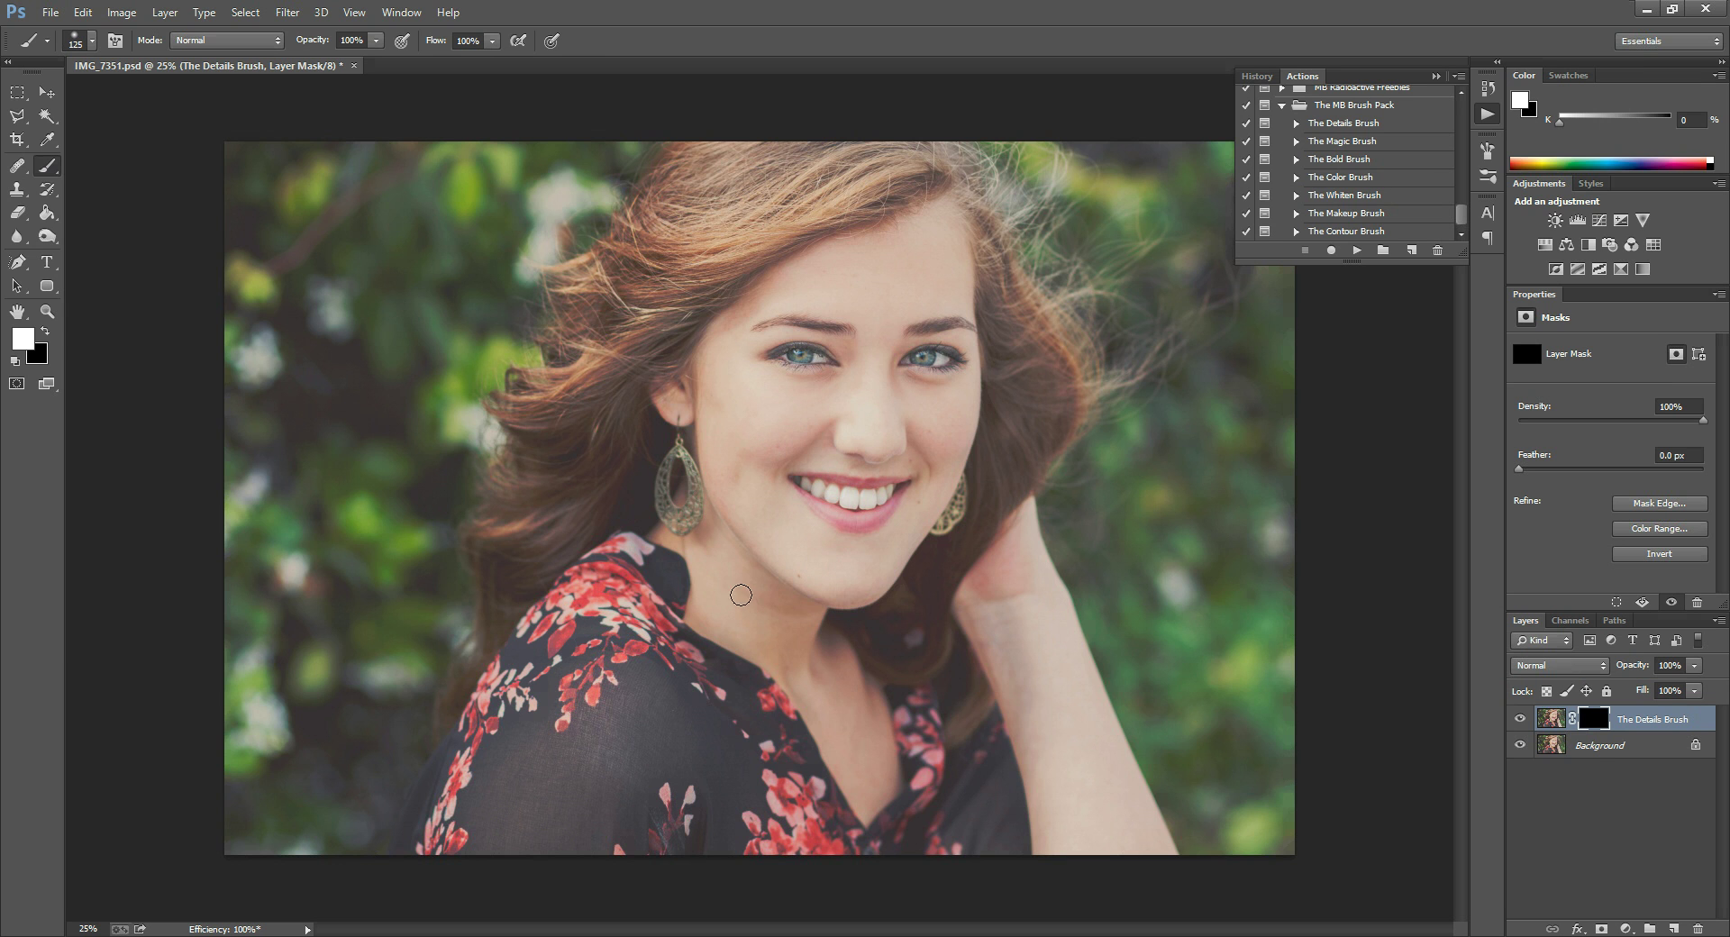
pyautogui.press(']')
pyautogui.press(']')
pyautogui.press(']')
pyautogui.press(']')
pyautogui.press(']')
pyautogui.press(']')
pyautogui.press(']')
pyautogui.press('[')
pyautogui.press('[')
pyautogui.press('[')
pyautogui.press('[')
pyautogui.press('[')
pyautogui.press('[')
pyautogui.press('[')
pyautogui.press('[')
# Switch the mask brush to black at 60 px, and return it to white at 100 px.
pyautogui.click(45, 332)
pyautogui.press('[')
pyautogui.press('[')
pyautogui.press('[')
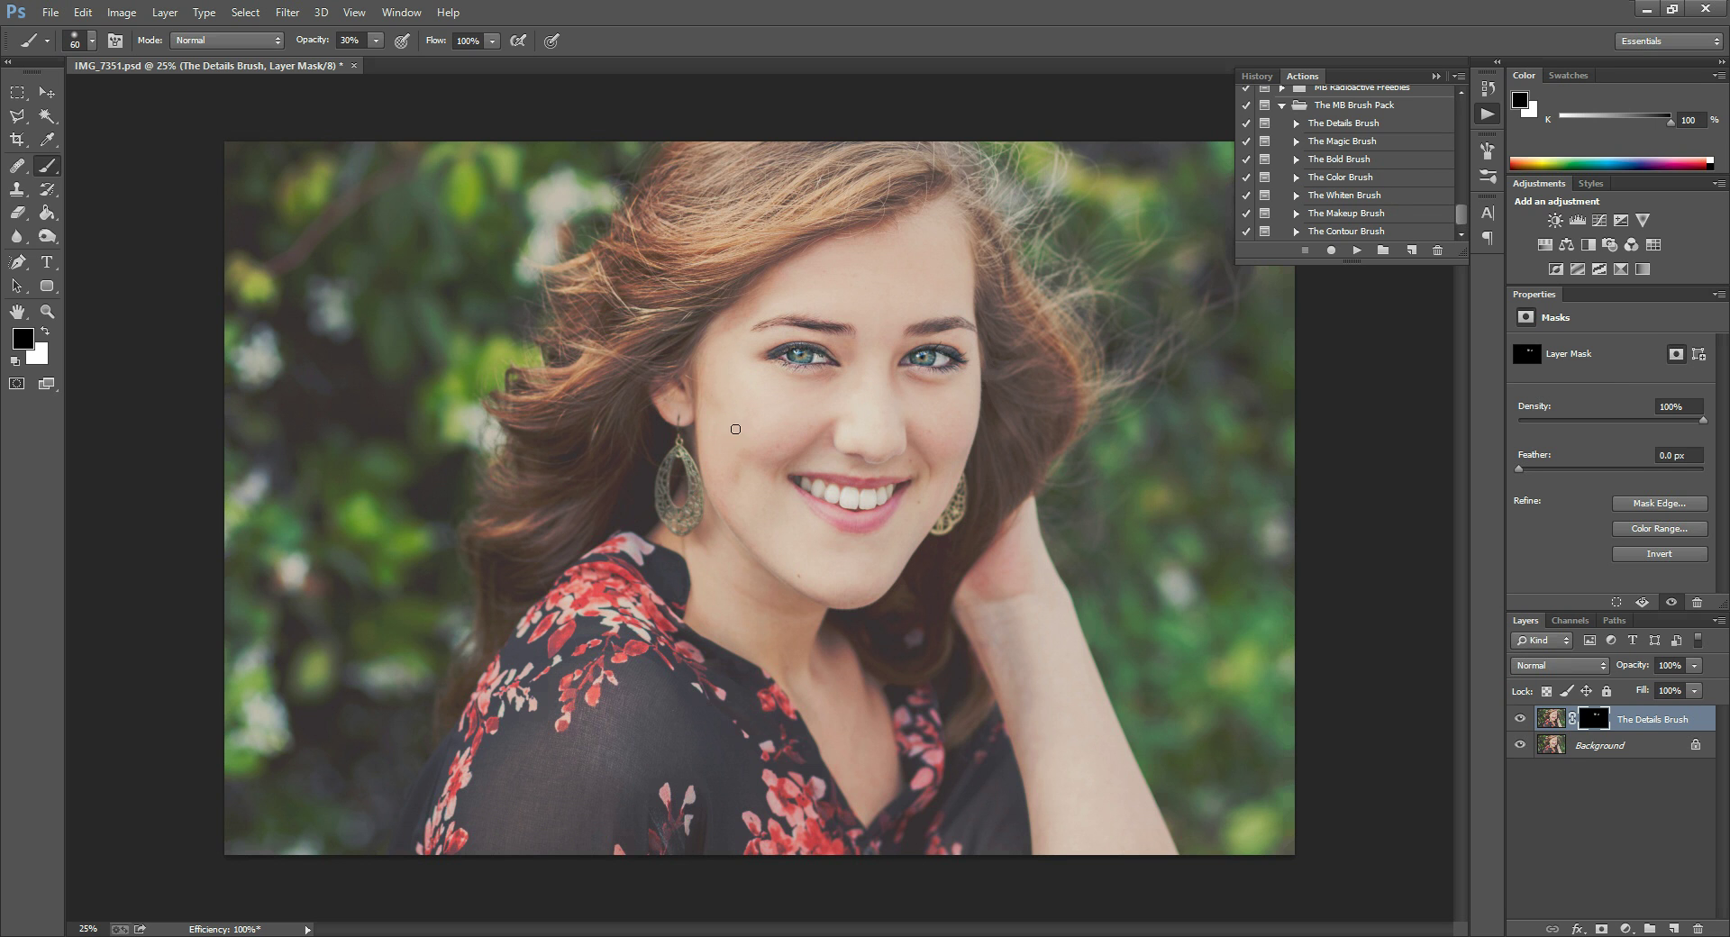
pyautogui.press(']')
pyautogui.press(']')
pyautogui.click(45, 333)
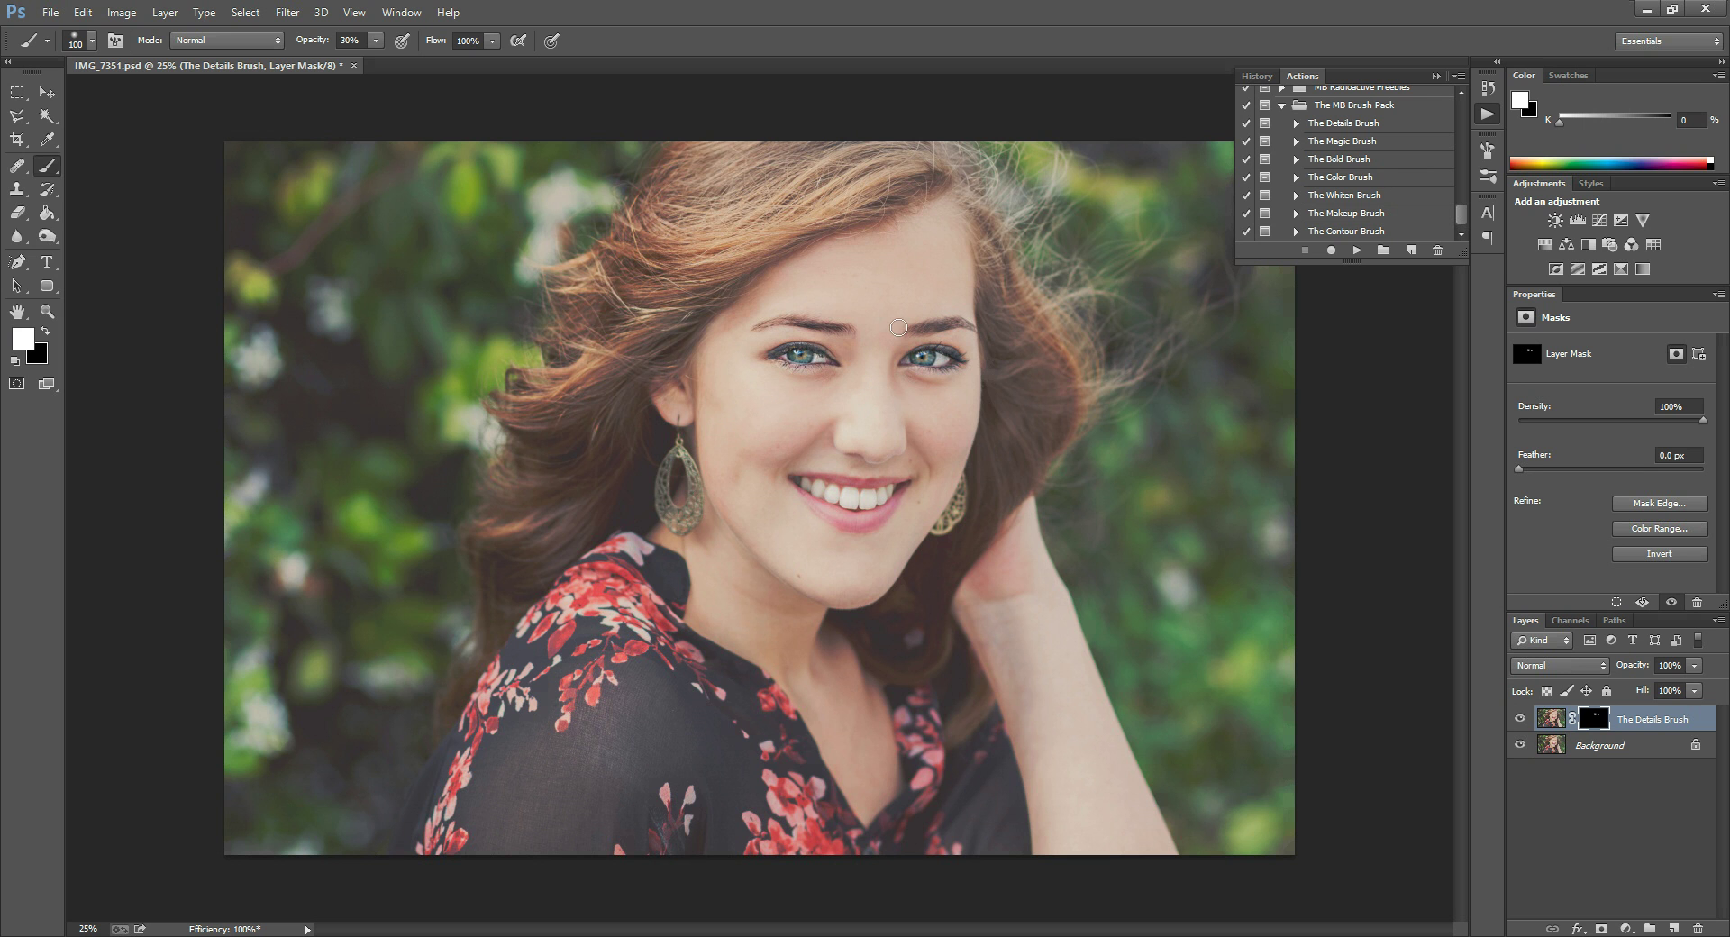
# Check the painted areas of The Details Brush mask with the red mask overlay, and hide the overlay again.
pyautogui.press('x')
pyautogui.press('\\')
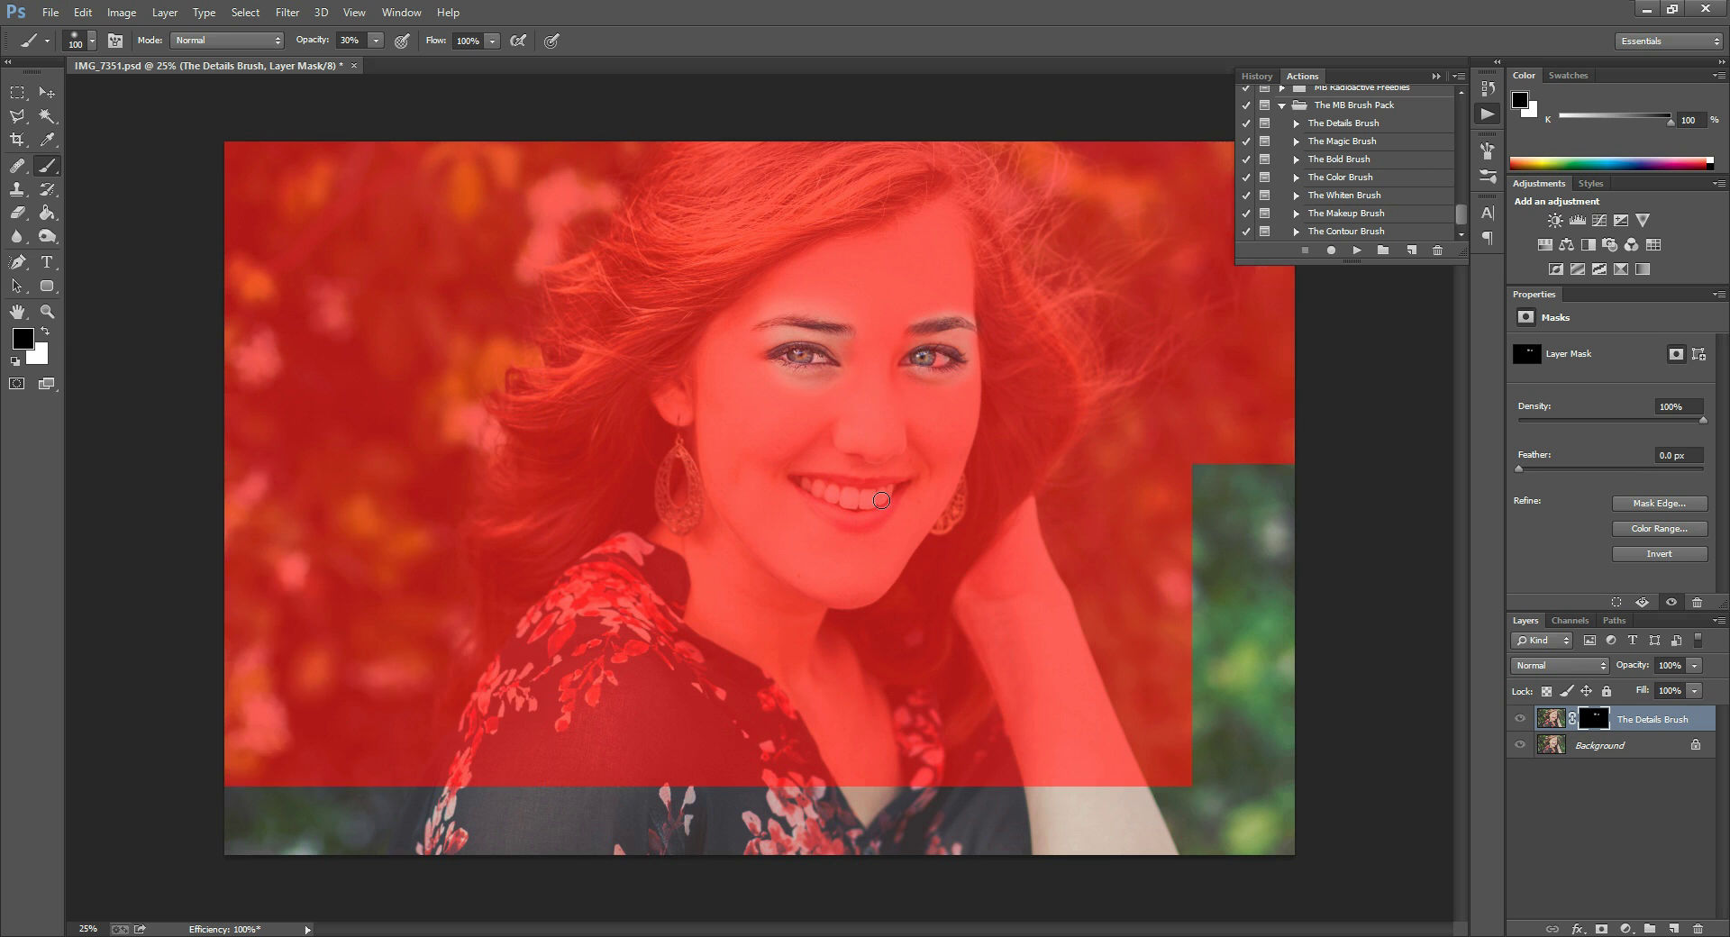
pyautogui.press('x')
pyautogui.press('\\')
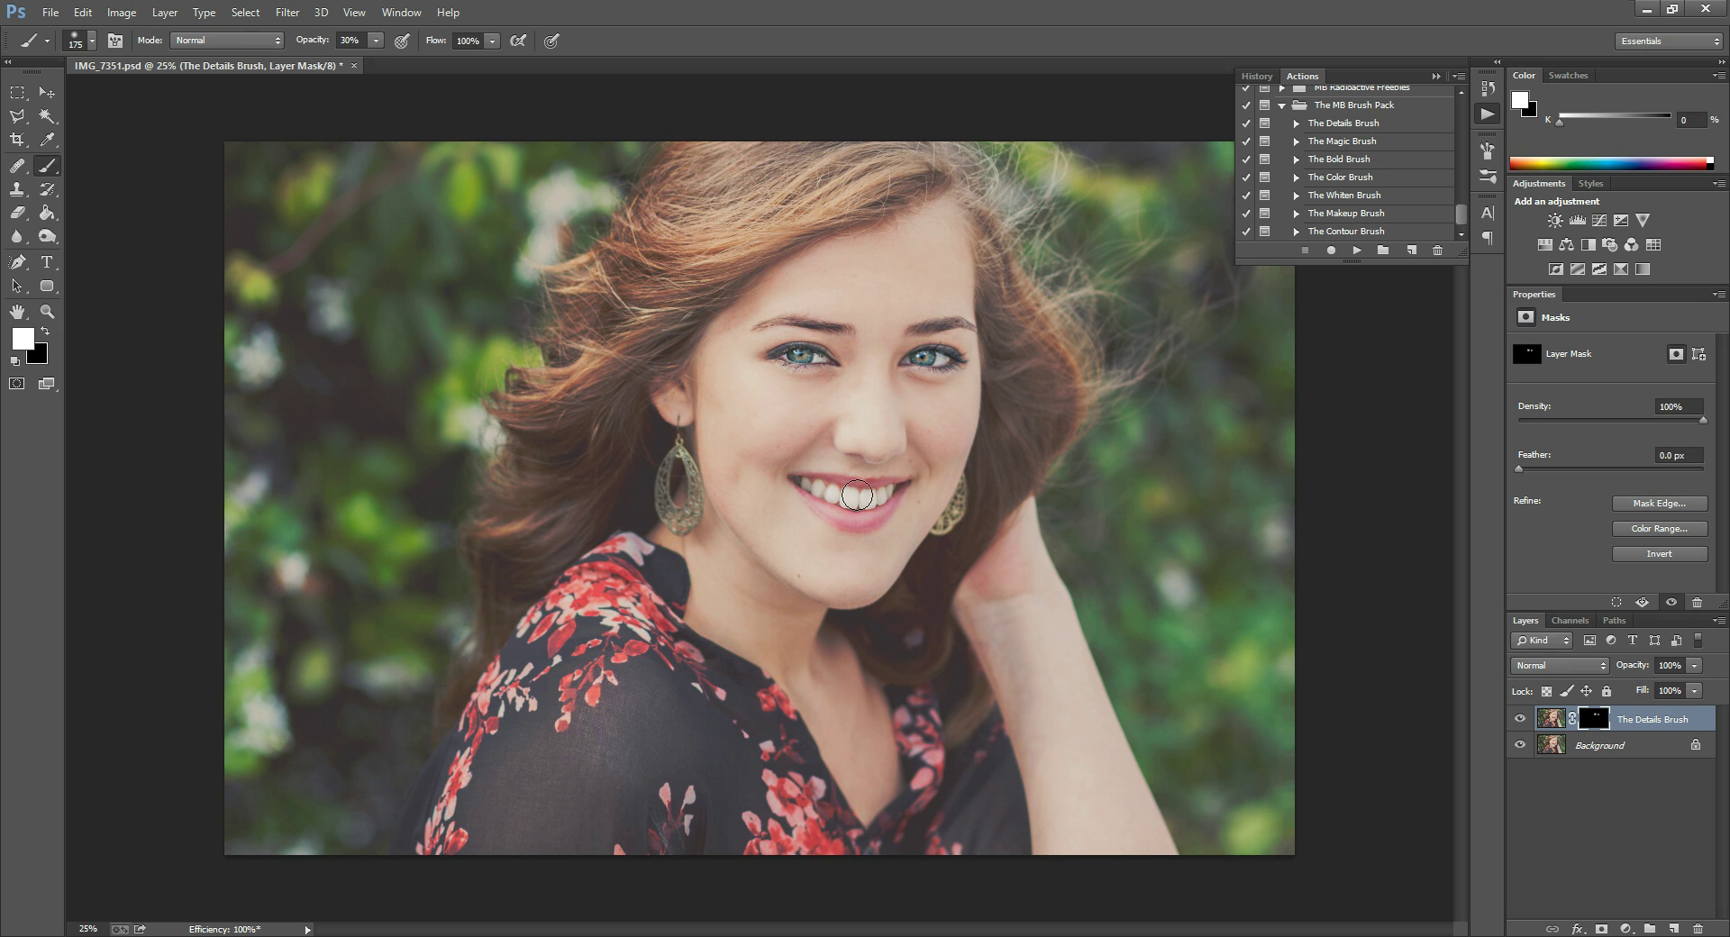
# Paint over the teeth on The Details Brush mask in white, enlarging the brush to 250 px.
pyautogui.press(']')
pyautogui.press(']')
pyautogui.press(']')
# Run The Magic Brush action from The MB Brush Pack and dismiss its instruction message.
pyautogui.click(1366, 144)
pyautogui.click(1356, 250)
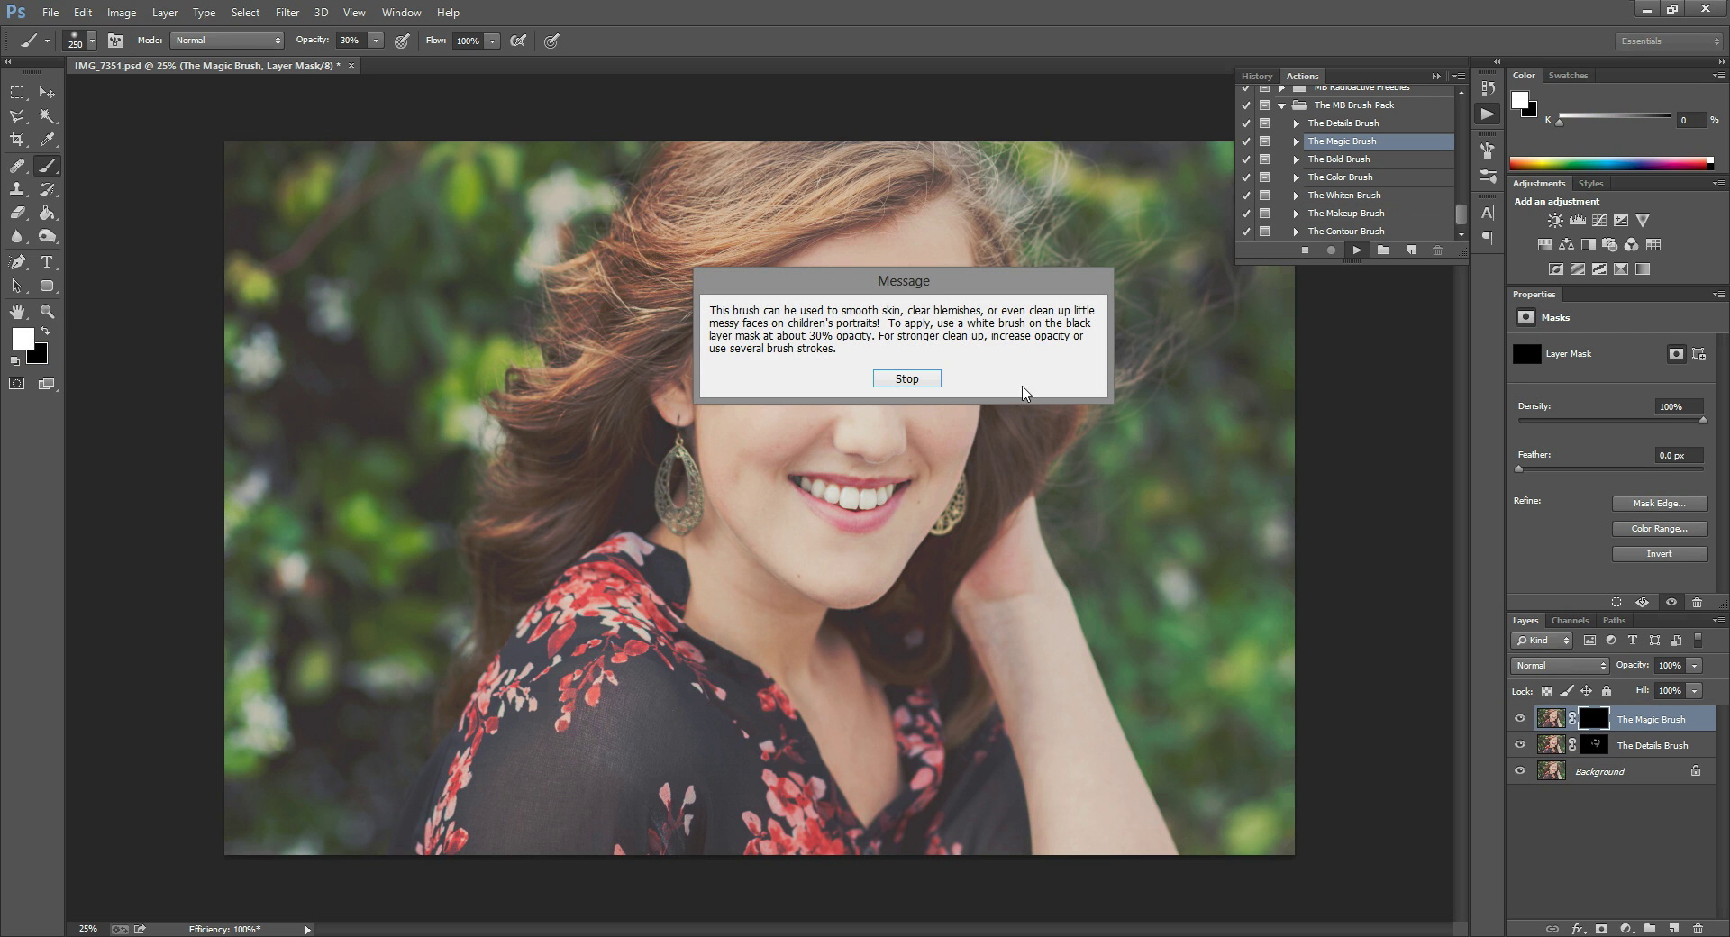
pyautogui.click(905, 378)
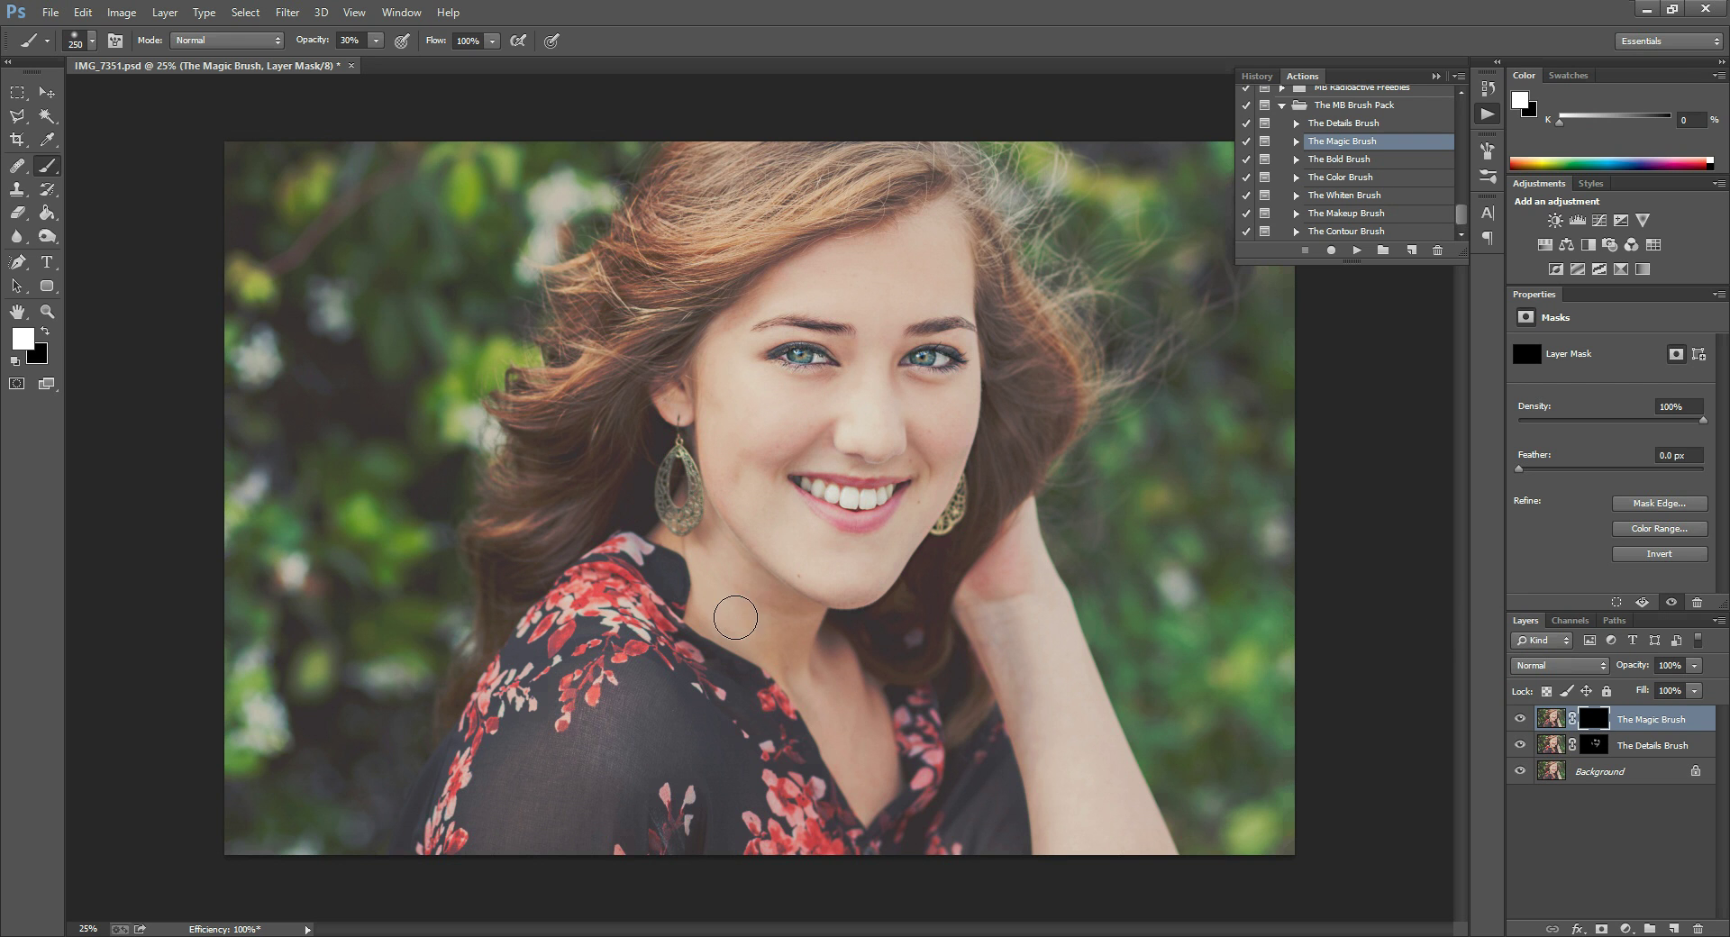
# Paint The Magic Brush mask over the cheek and down to the chin with a white 250 px brush at 30% opacity.
pyautogui.click(47, 311)
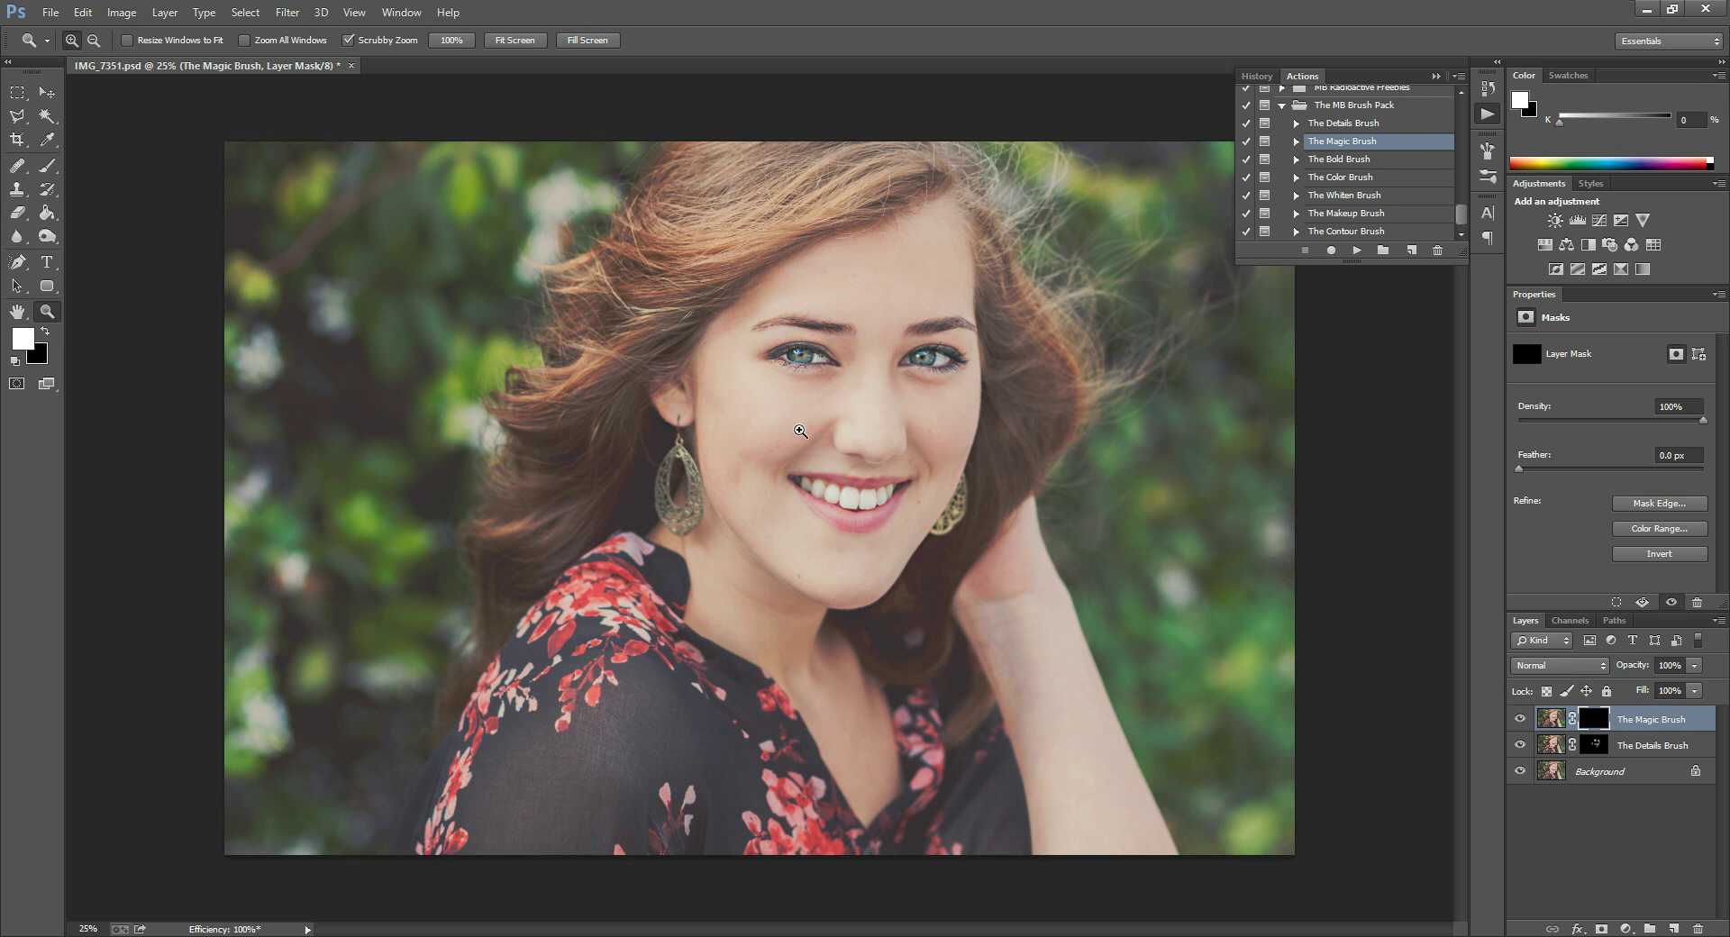
pyautogui.click(882, 436)
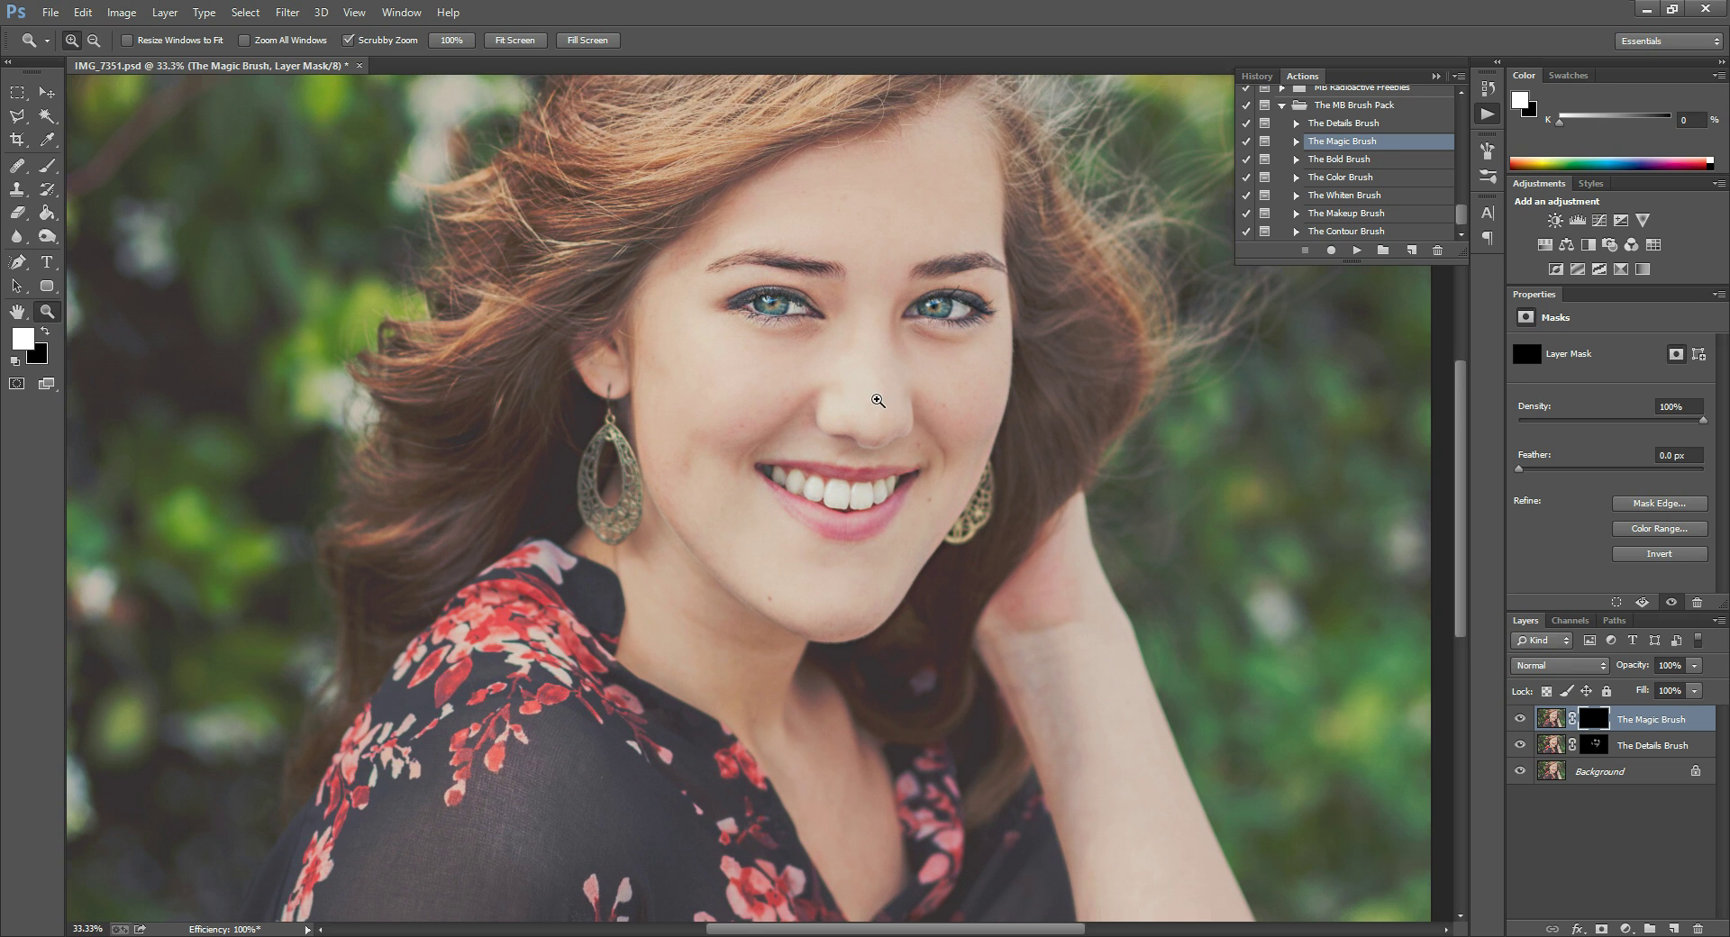
pyautogui.click(879, 394)
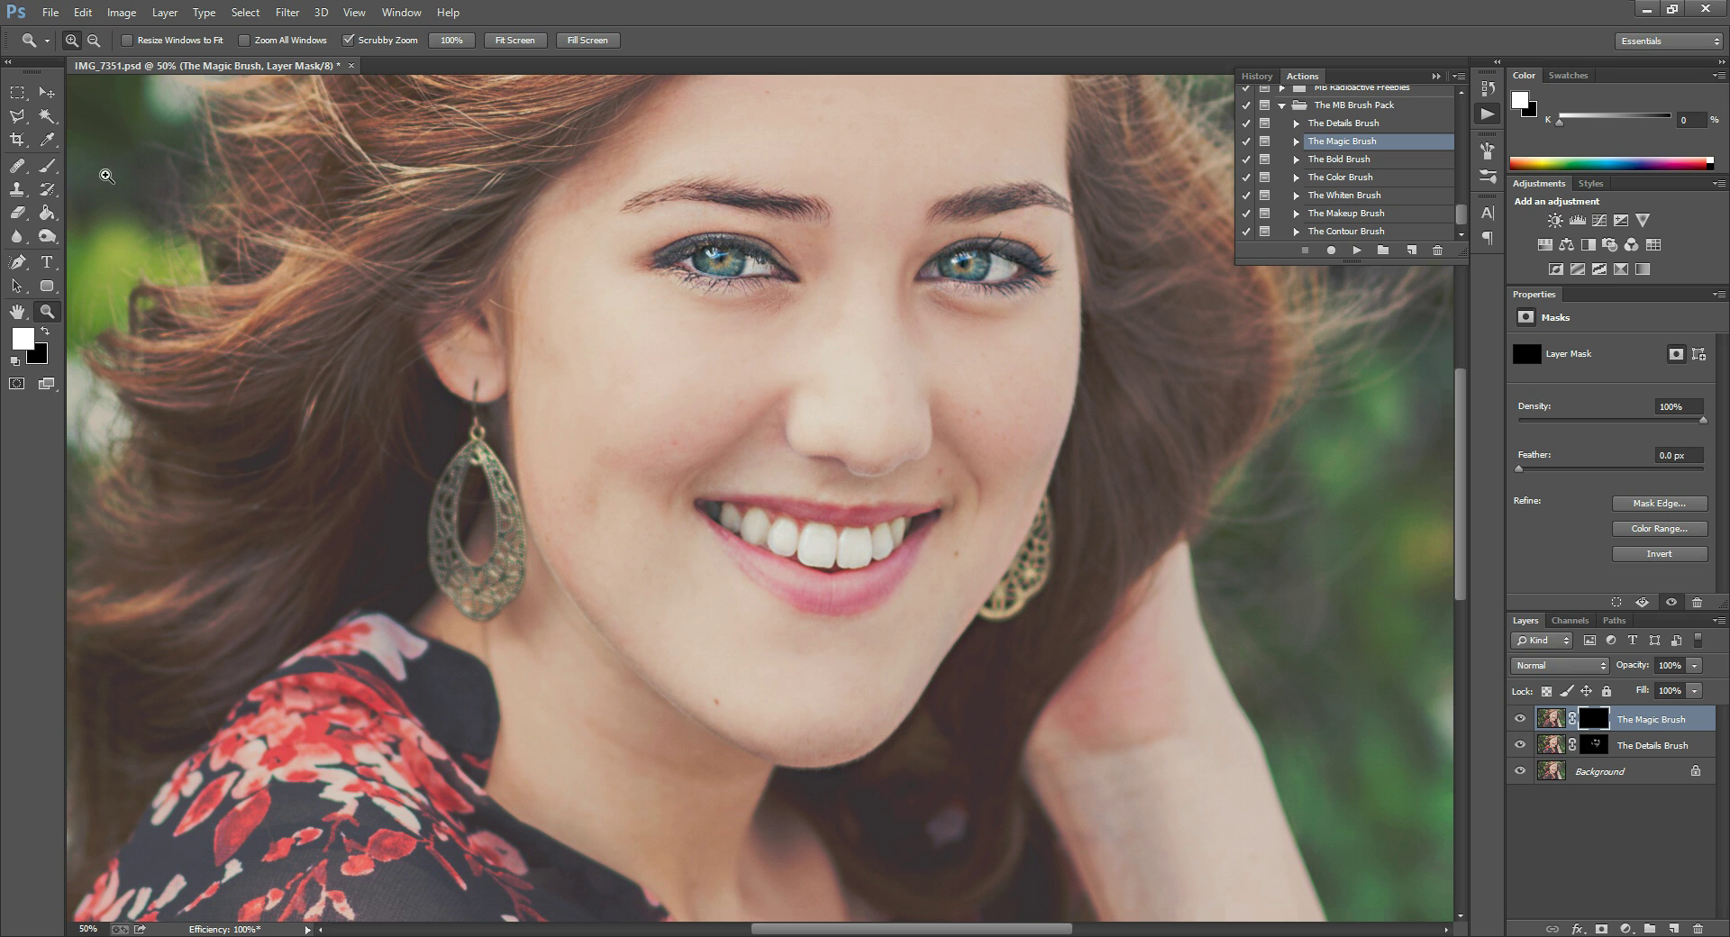
pyautogui.click(47, 166)
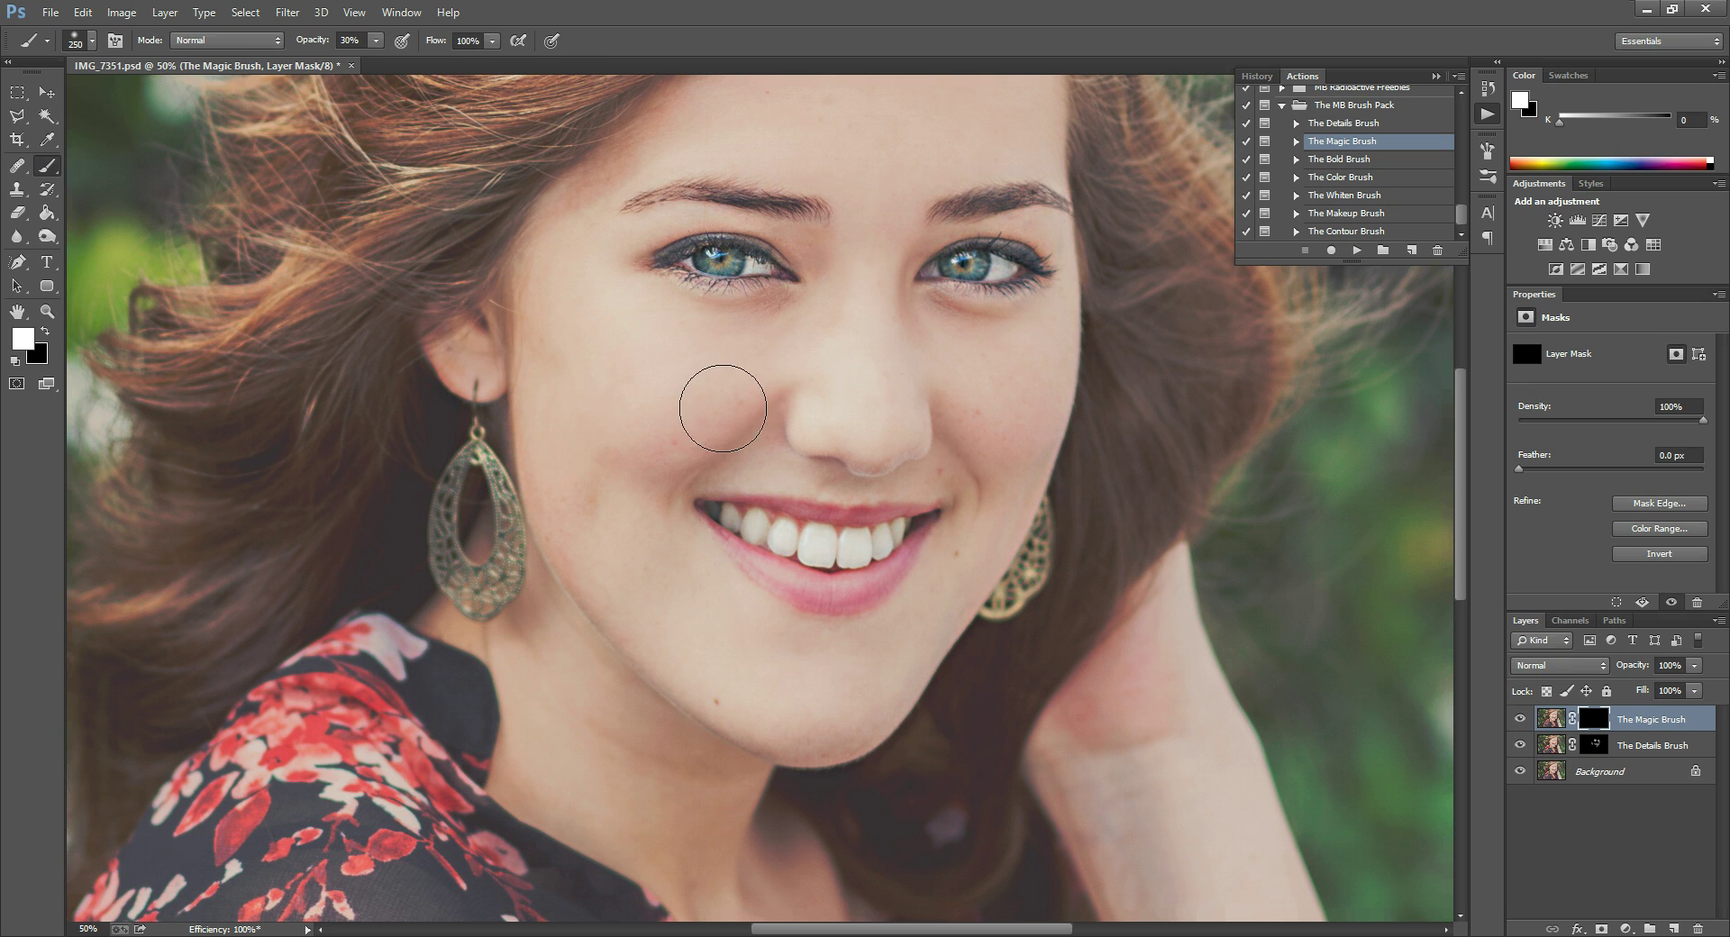
pyautogui.moveTo(660, 437)
pyautogui.mouseDown()
pyautogui.moveTo(714, 402)
pyautogui.moveTo(618, 451)
pyautogui.moveTo(670, 416)
pyautogui.moveTo(691, 439)
pyautogui.moveTo(664, 424)
pyautogui.moveTo(702, 402)
pyautogui.moveTo(660, 447)
pyautogui.moveTo(657, 640)
pyautogui.moveTo(568, 543)
pyautogui.moveTo(607, 484)
pyautogui.moveTo(699, 552)
pyautogui.moveTo(645, 580)
pyautogui.moveTo(663, 650)
pyautogui.moveTo(610, 583)
pyautogui.moveTo(649, 609)
pyautogui.moveTo(647, 588)
pyautogui.moveTo(779, 735)
pyautogui.mouseUp()
# Paint the chin, nose, other cheek and forehead on The Magic Brush mask with a smaller brush, up to 175 px.
pyautogui.press('[')
pyautogui.press('[')
pyautogui.press('[')
pyautogui.press('[')
pyautogui.moveTo(718, 701)
pyautogui.mouseDown()
pyautogui.moveTo(951, 466)
pyautogui.moveTo(850, 684)
pyautogui.moveTo(731, 709)
pyautogui.moveTo(885, 641)
pyautogui.mouseUp()
pyautogui.moveTo(836, 457)
pyautogui.mouseDown()
pyautogui.moveTo(729, 440)
pyautogui.moveTo(807, 386)
pyautogui.moveTo(769, 385)
pyautogui.moveTo(856, 379)
pyautogui.moveTo(879, 166)
pyautogui.moveTo(948, 397)
pyautogui.mouseUp()
pyautogui.moveTo(1015, 443); pyautogui.dragTo(974, 371)
pyautogui.press(']')
pyautogui.scroll(3, 799, 239)
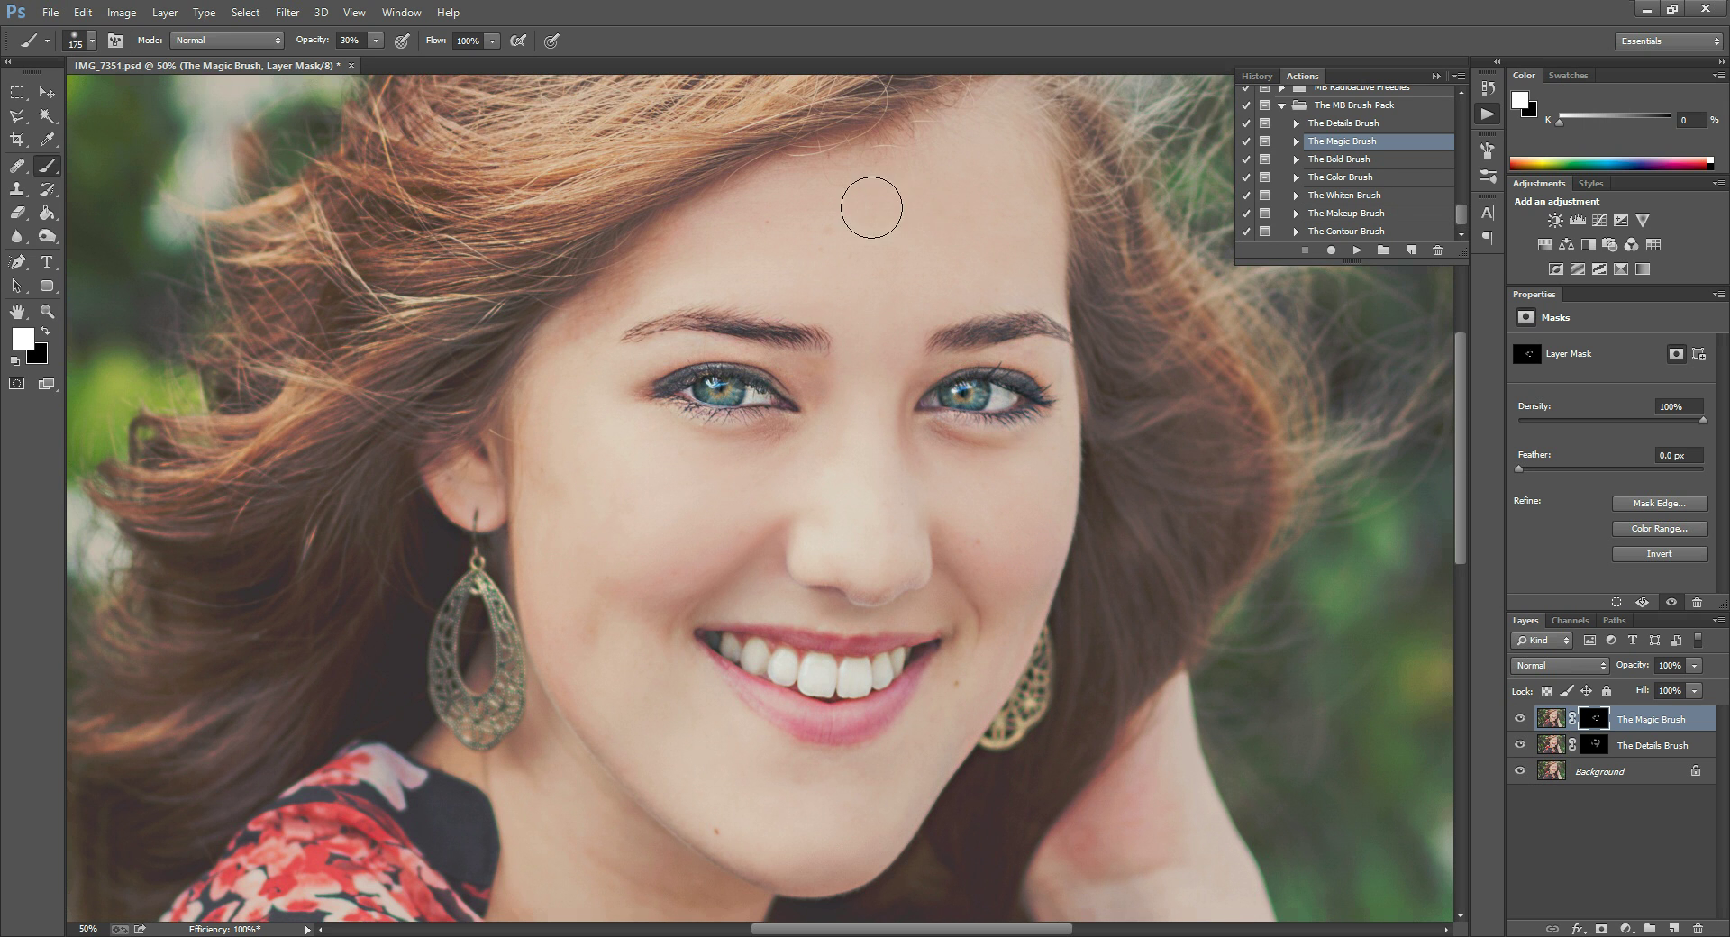
pyautogui.press(']')
# Paint over the neck, chest and raised arm on The Magic Brush mask with the brush enlarged to 250 px.
pyautogui.scroll(-2, 871, 489)
pyautogui.scroll(-5, 871, 489)
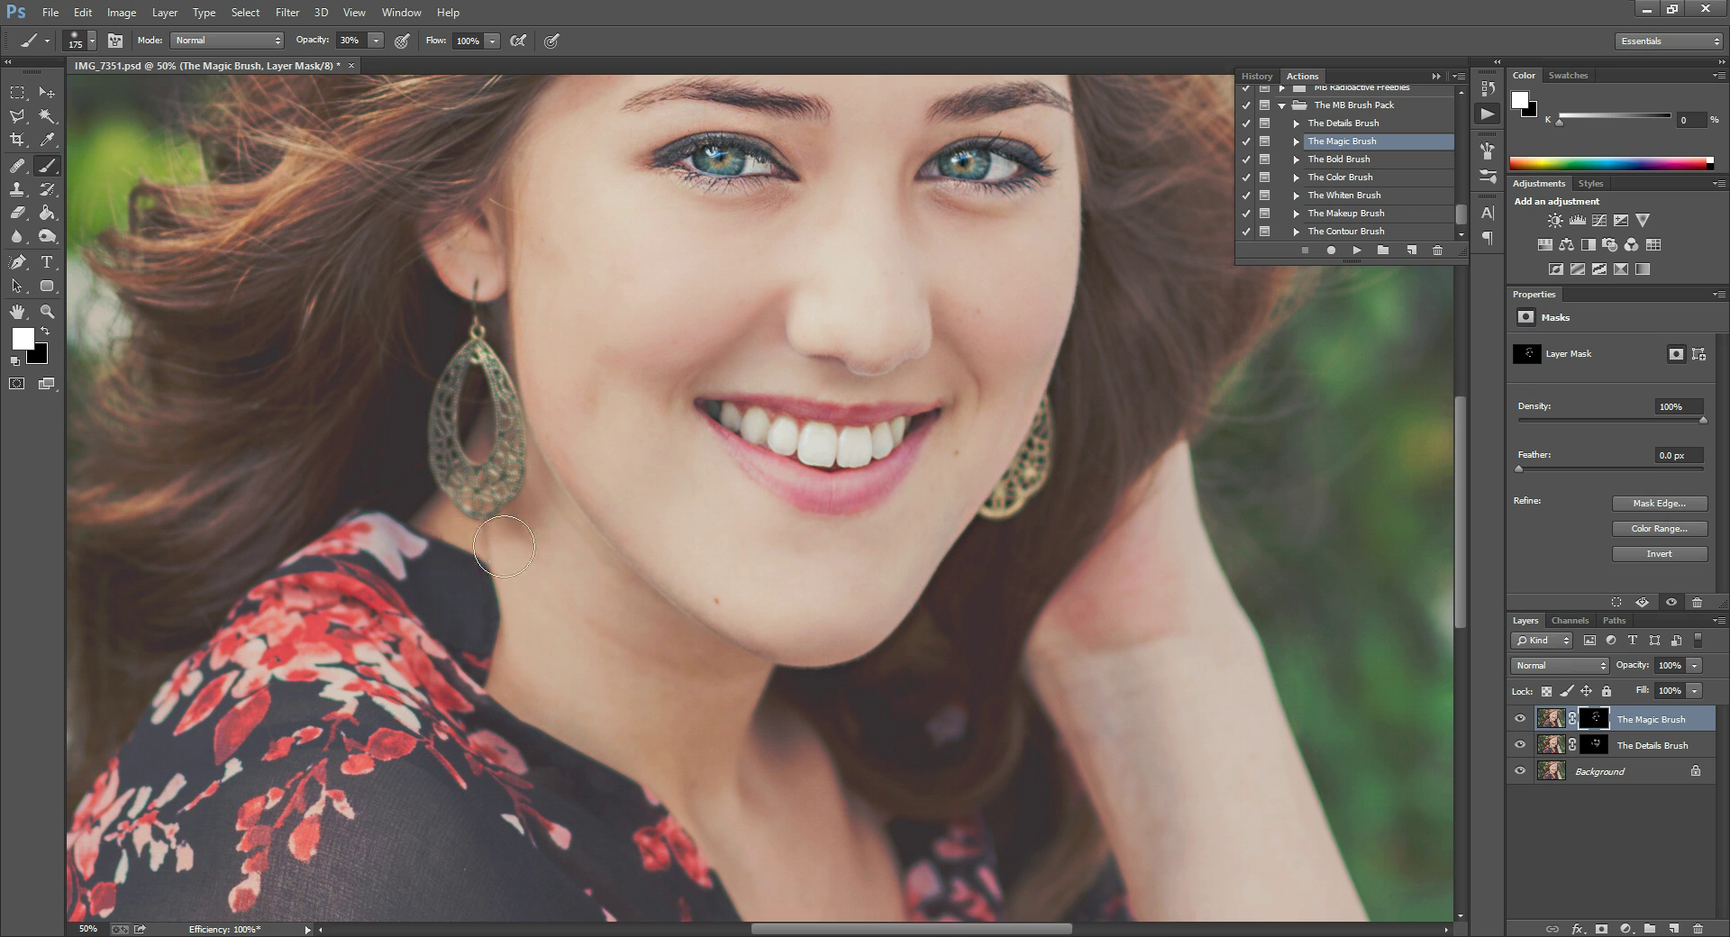
pyautogui.scroll(-1, 737, 702)
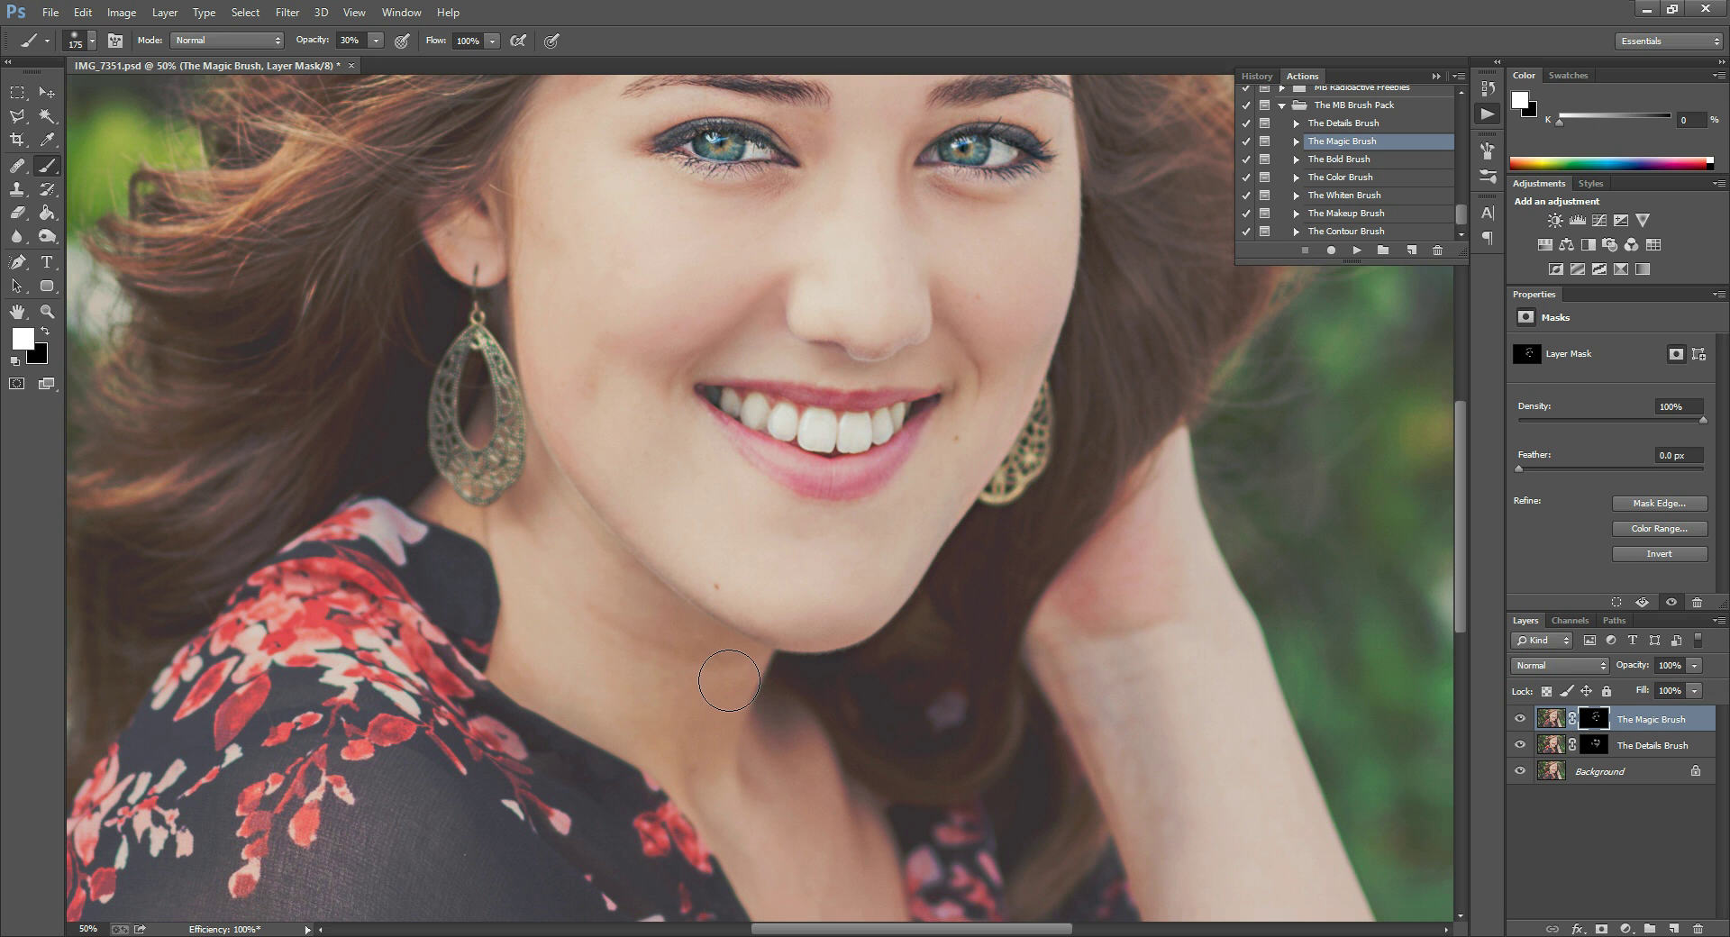
pyautogui.press(']')
pyautogui.press(']')
pyautogui.moveTo(656, 680)
pyautogui.mouseDown()
pyautogui.moveTo(598, 679)
pyautogui.moveTo(540, 621)
pyautogui.moveTo(549, 552)
pyautogui.moveTo(679, 696)
pyautogui.mouseUp()
pyautogui.scroll(-5, 801, 766)
pyautogui.moveTo(802, 750)
pyautogui.mouseDown()
pyautogui.moveTo(807, 717)
pyautogui.moveTo(883, 687)
pyautogui.mouseUp()
pyautogui.moveTo(1097, 574)
pyautogui.mouseDown()
pyautogui.moveTo(1096, 451)
pyautogui.moveTo(1195, 703)
pyautogui.moveTo(1132, 406)
pyautogui.moveTo(1208, 792)
pyautogui.moveTo(1313, 880)
pyautogui.moveTo(1284, 769)
pyautogui.mouseUp()
pyautogui.scroll(5, 733, 664)
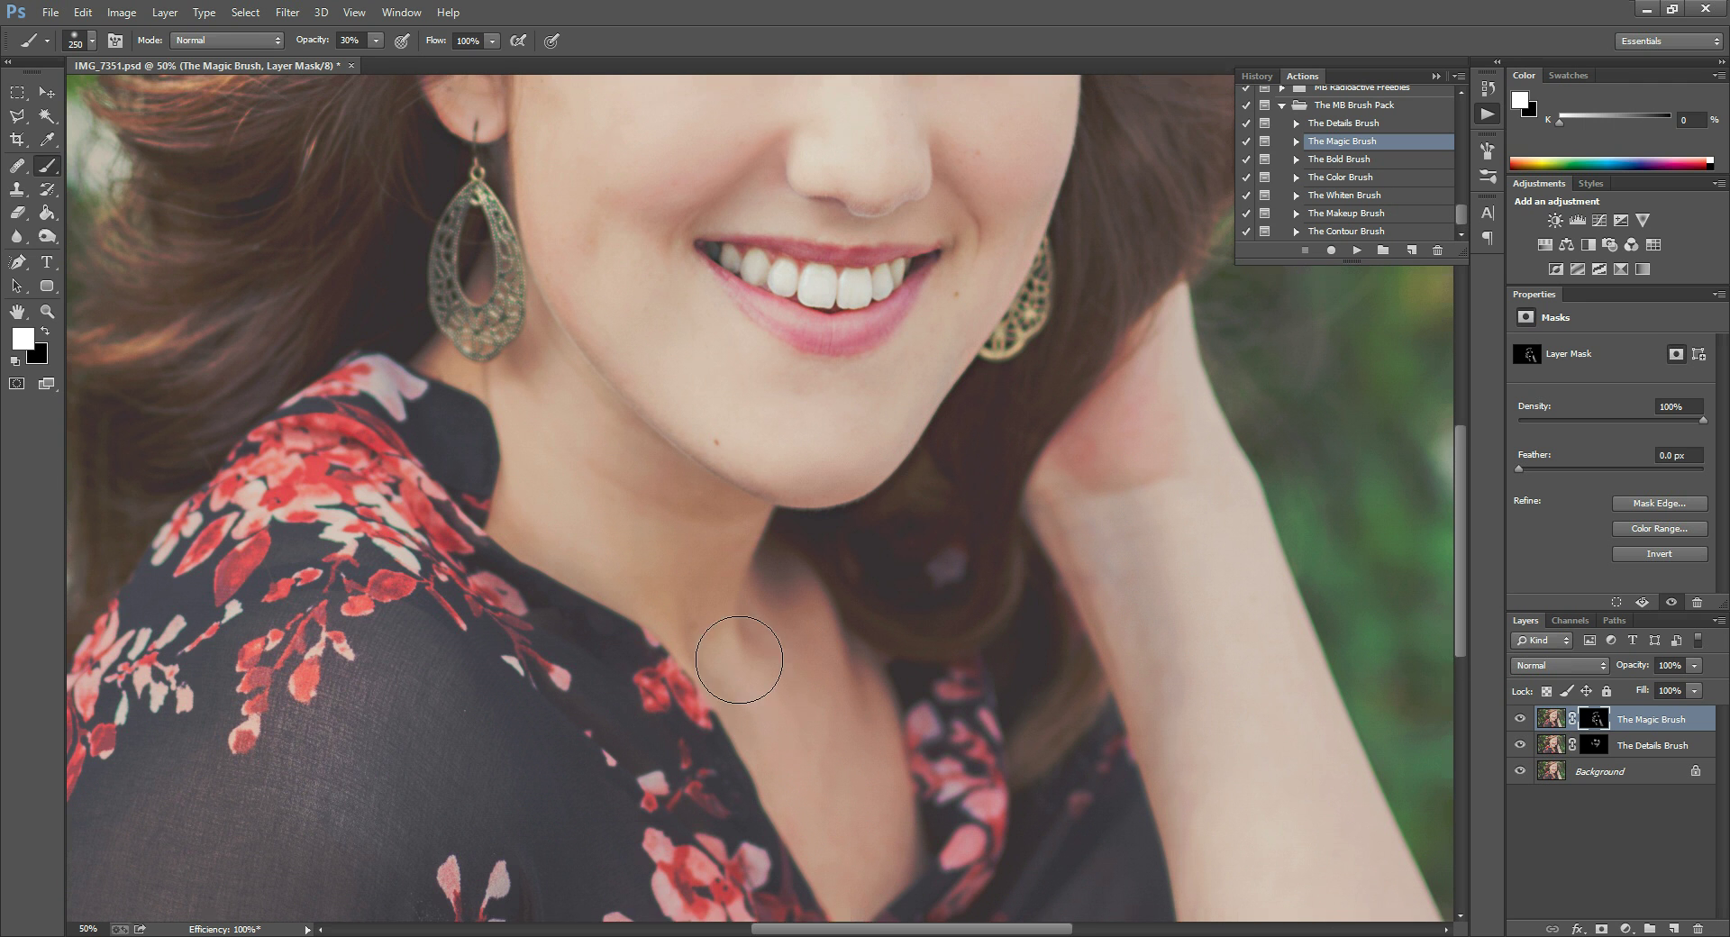
pyautogui.scroll(1, 762, 595)
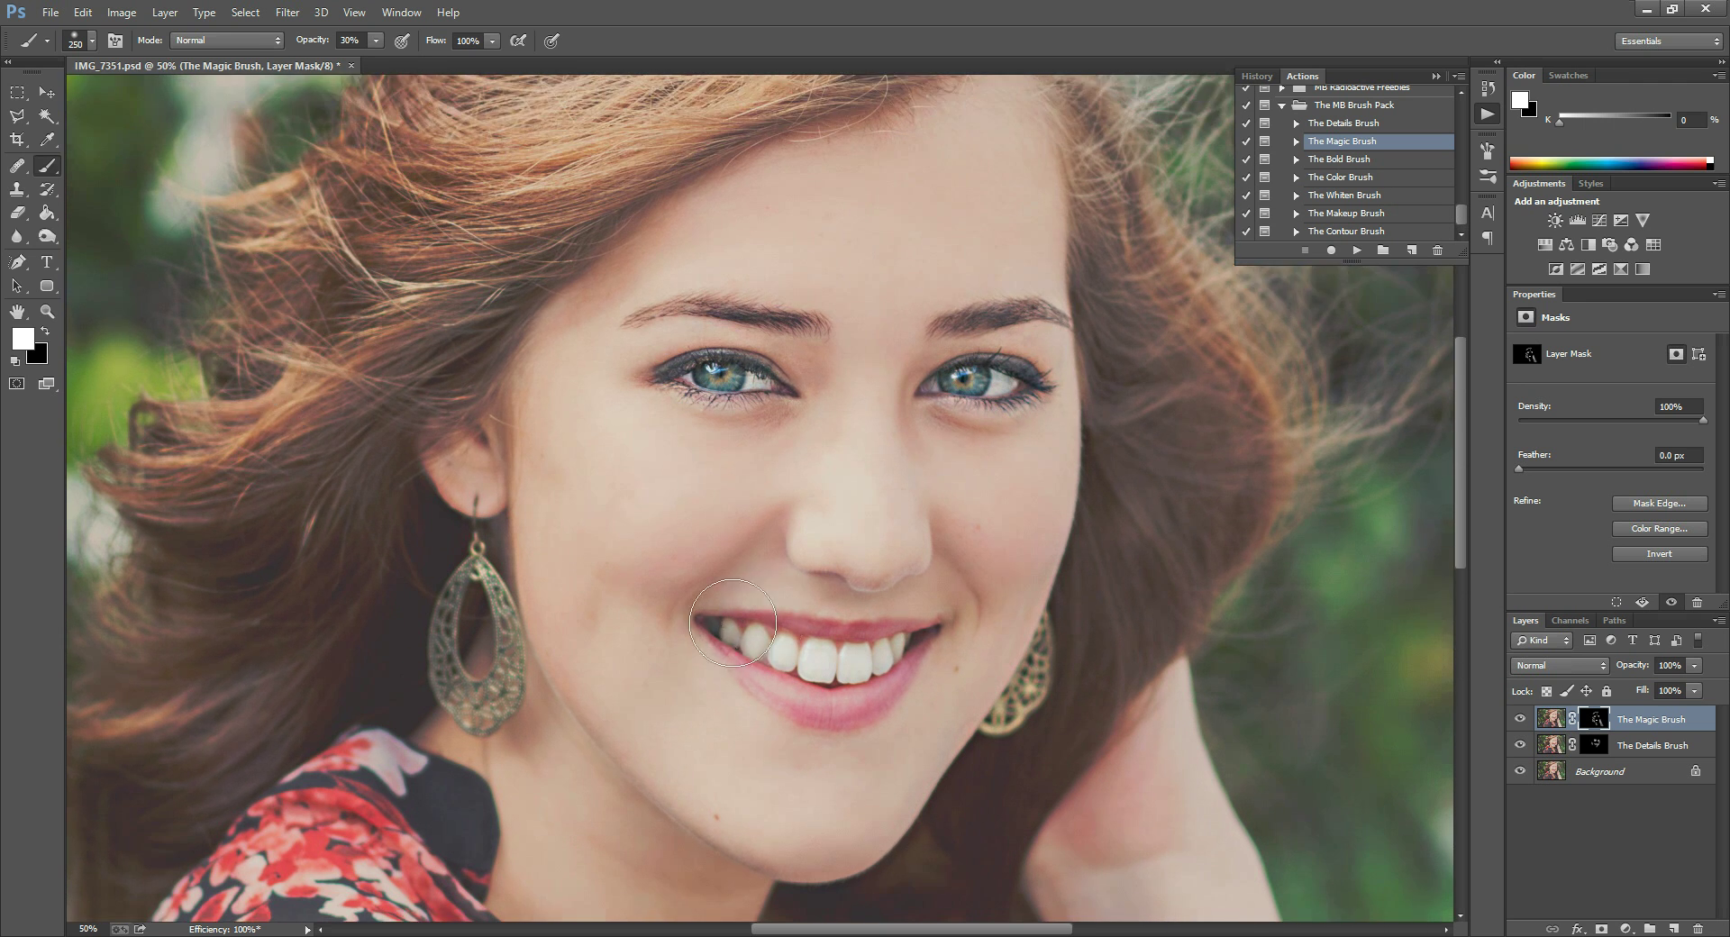
# Reduce the brush to 60 px, run The Bold Brush action and dismiss its instruction message.
pyautogui.press('[')
pyautogui.press('[')
pyautogui.press('[')
pyautogui.click(1347, 159)
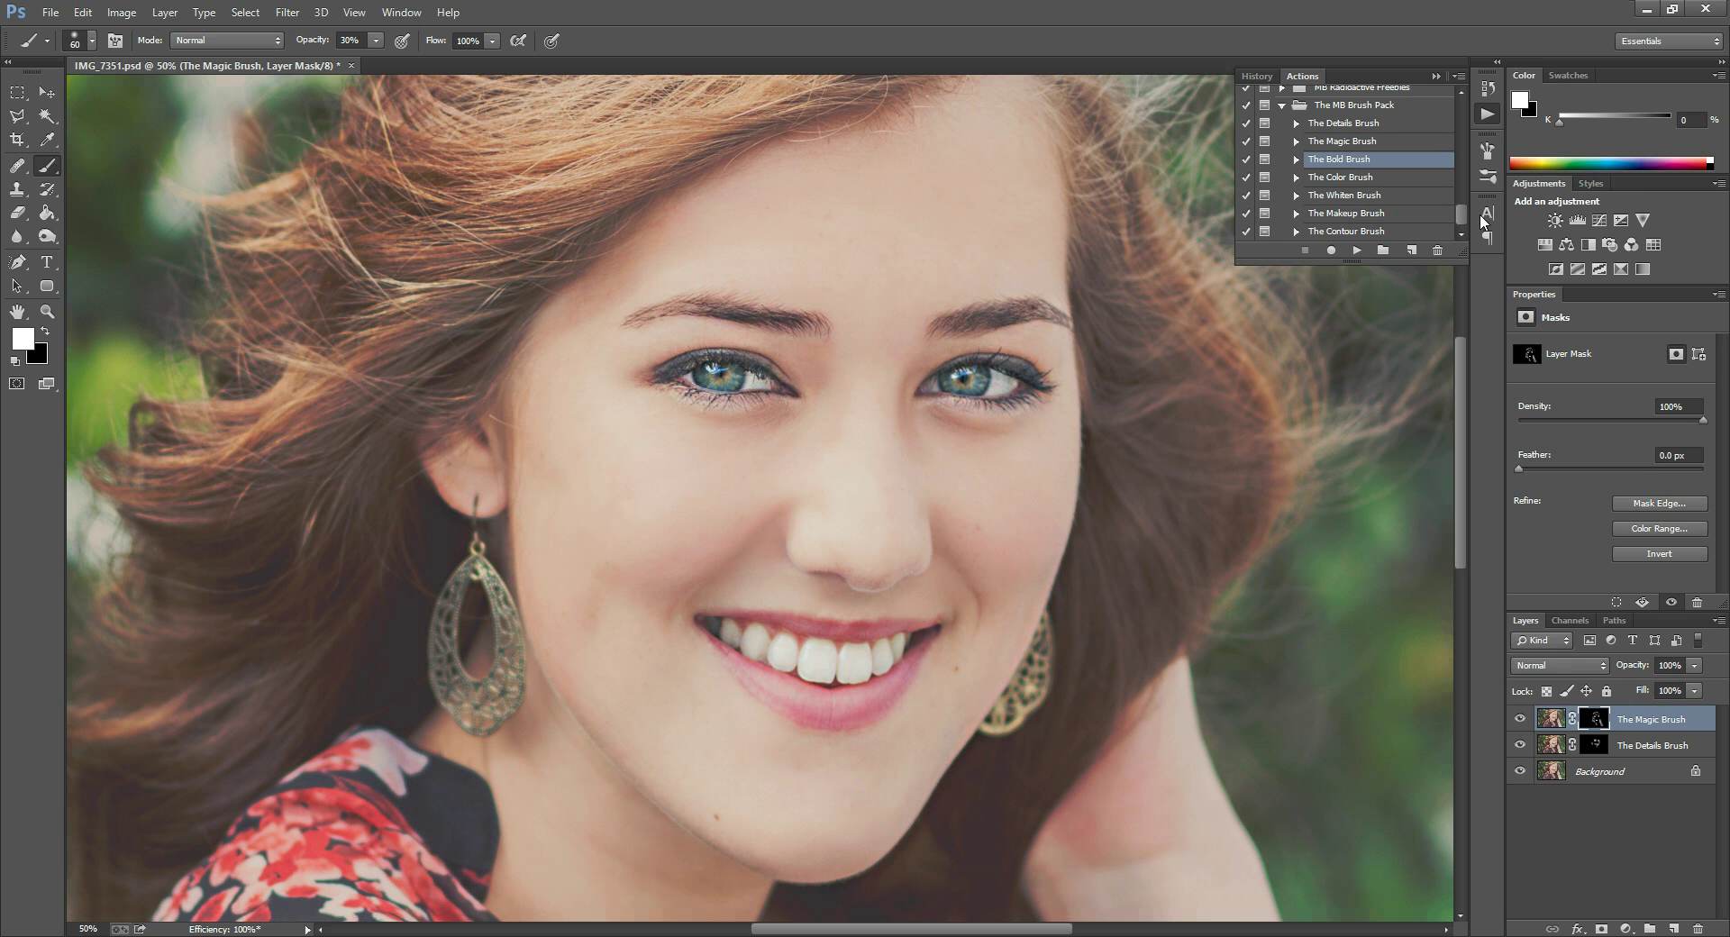
pyautogui.click(1358, 250)
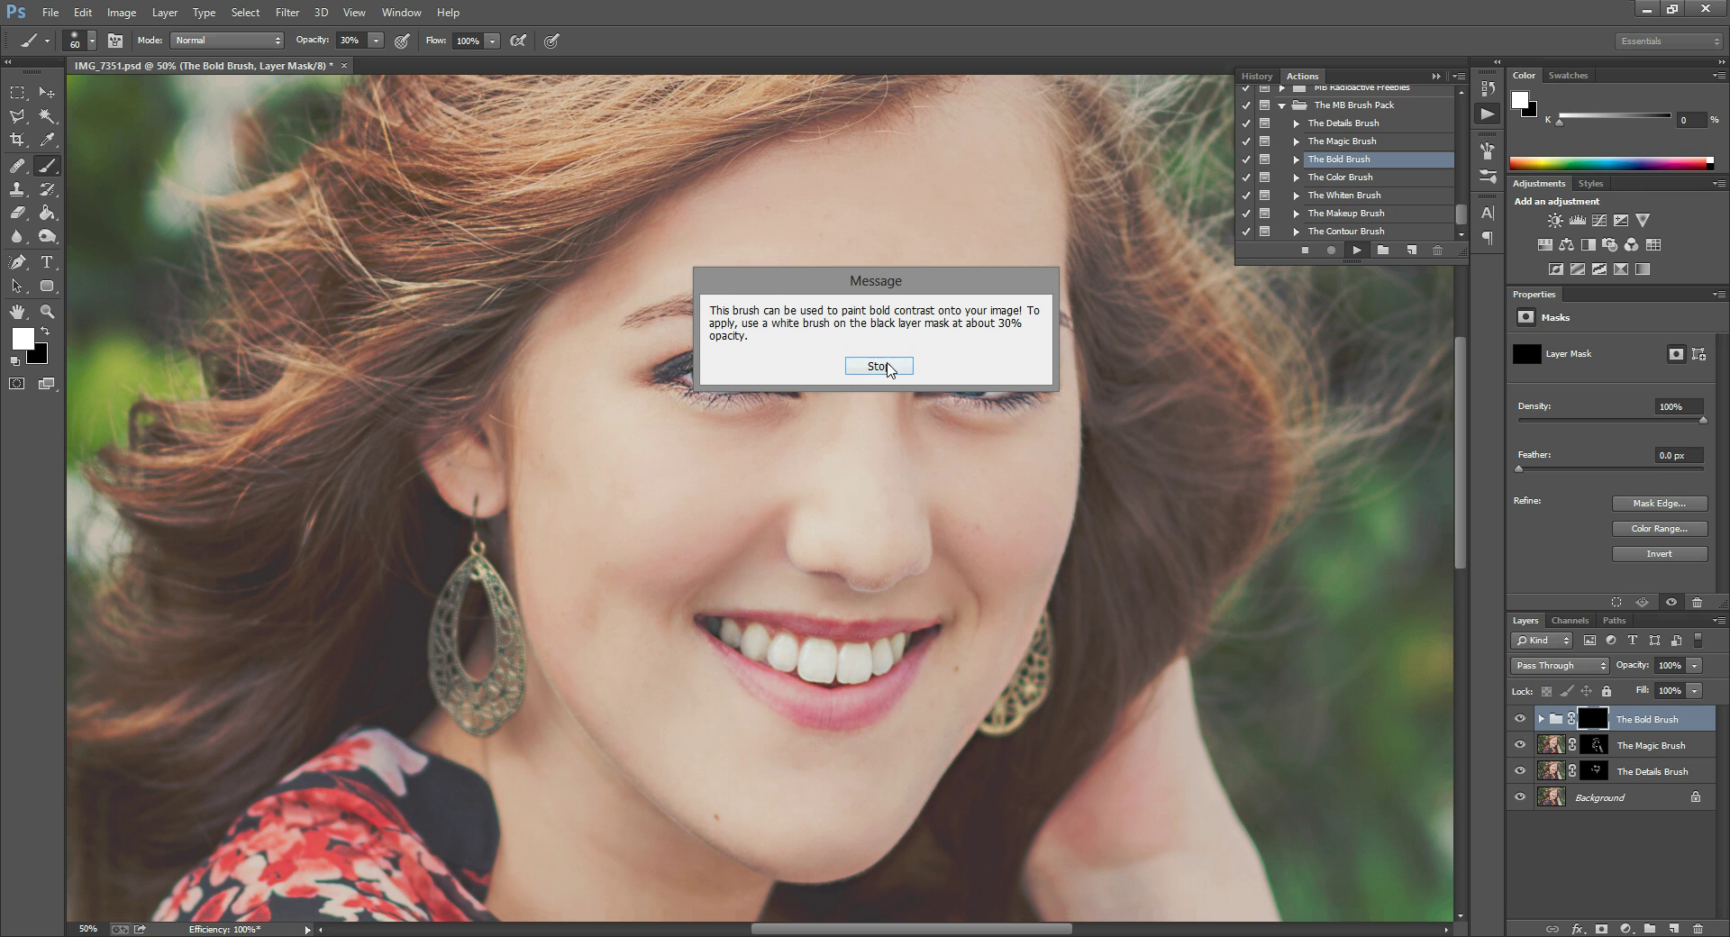
pyautogui.click(878, 366)
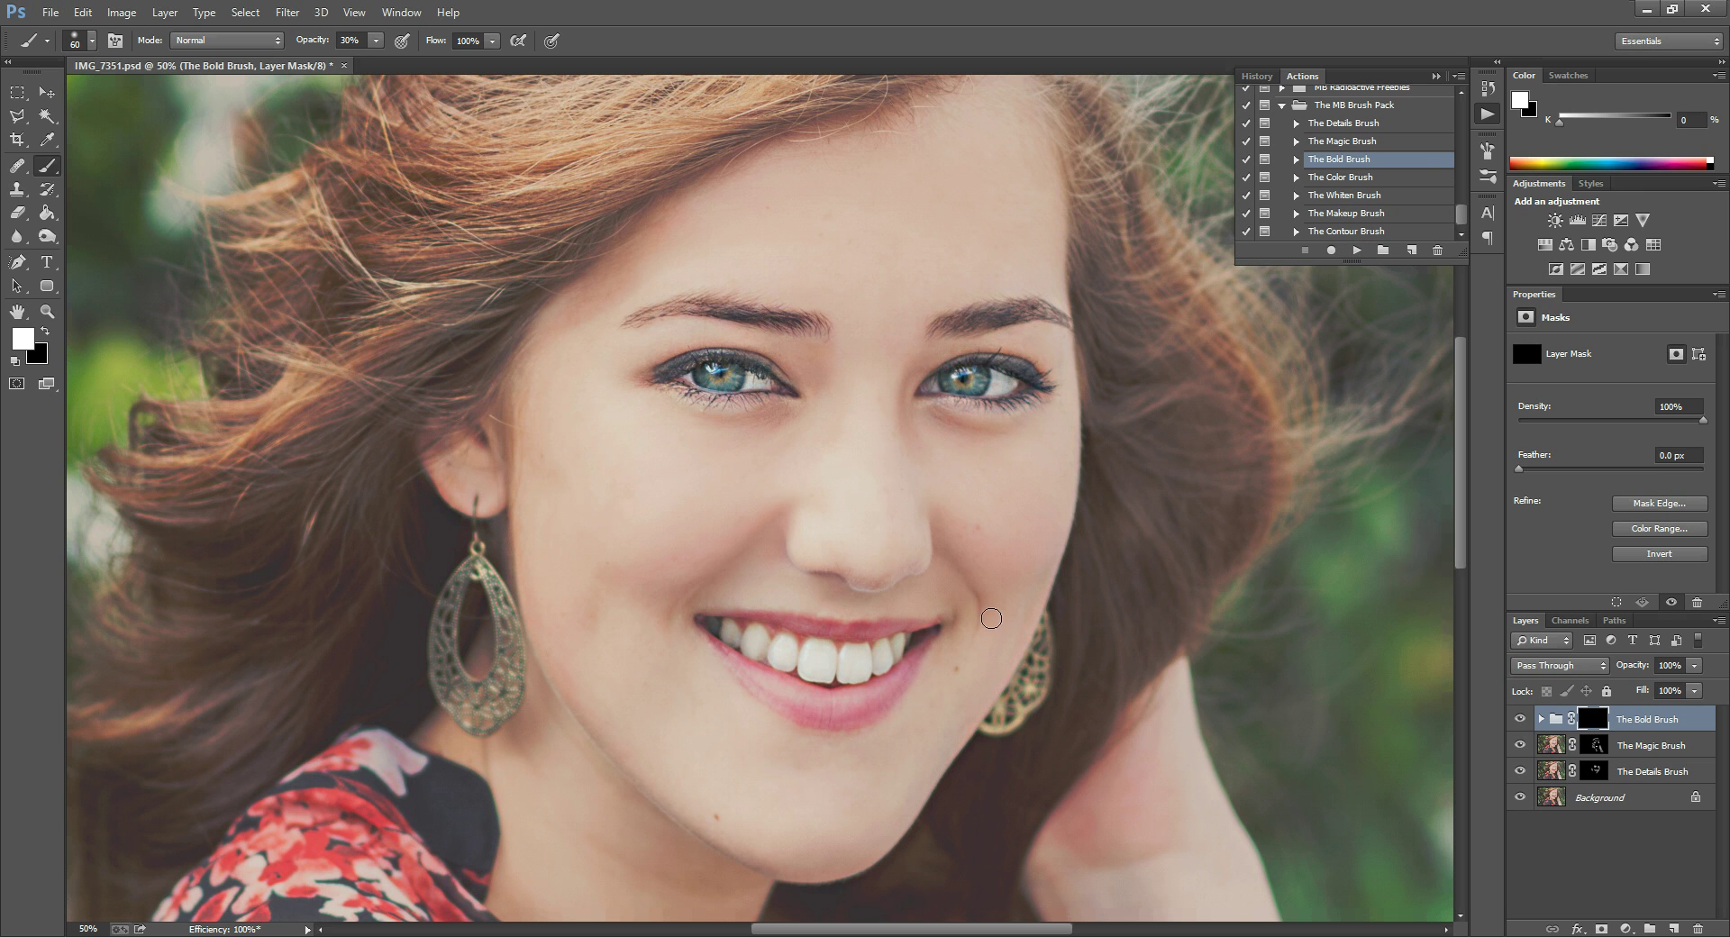
# Paint bold contrast over the background foliage on The Bold Brush mask with a white 700 px brush at 30% opacity.
pyautogui.click(47, 311)
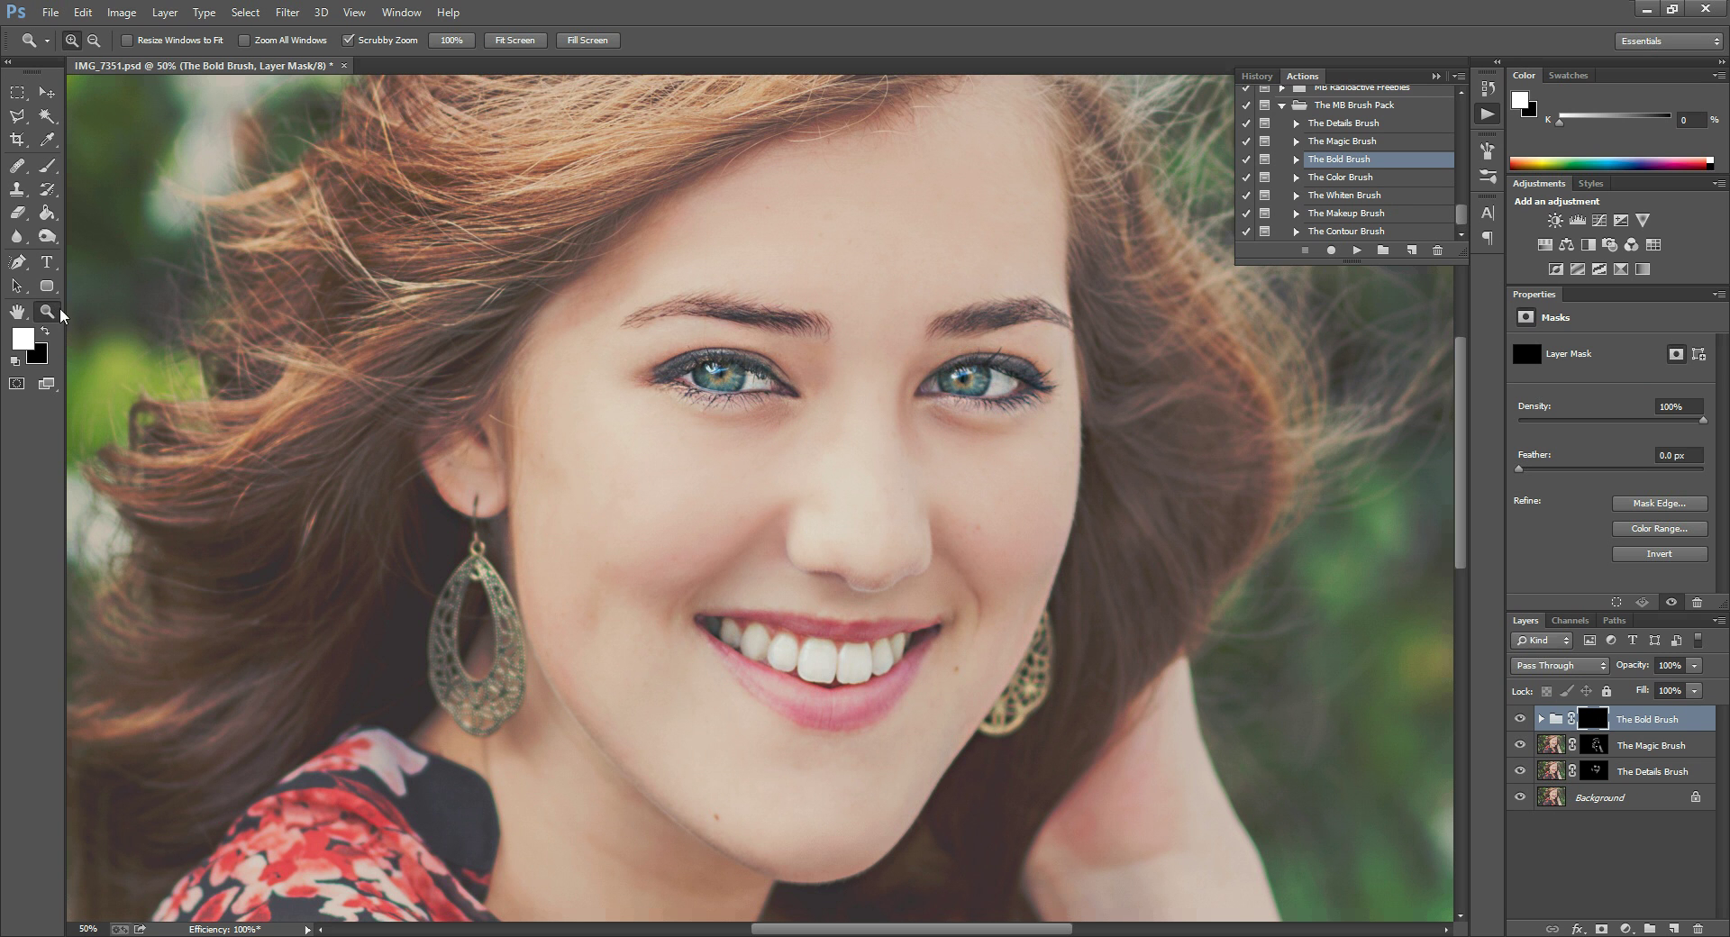
pyautogui.keyDown('alt'); pyautogui.click(905, 377); pyautogui.keyUp('alt')
pyautogui.keyDown('alt'); pyautogui.click(494, 420); pyautogui.keyUp('alt')
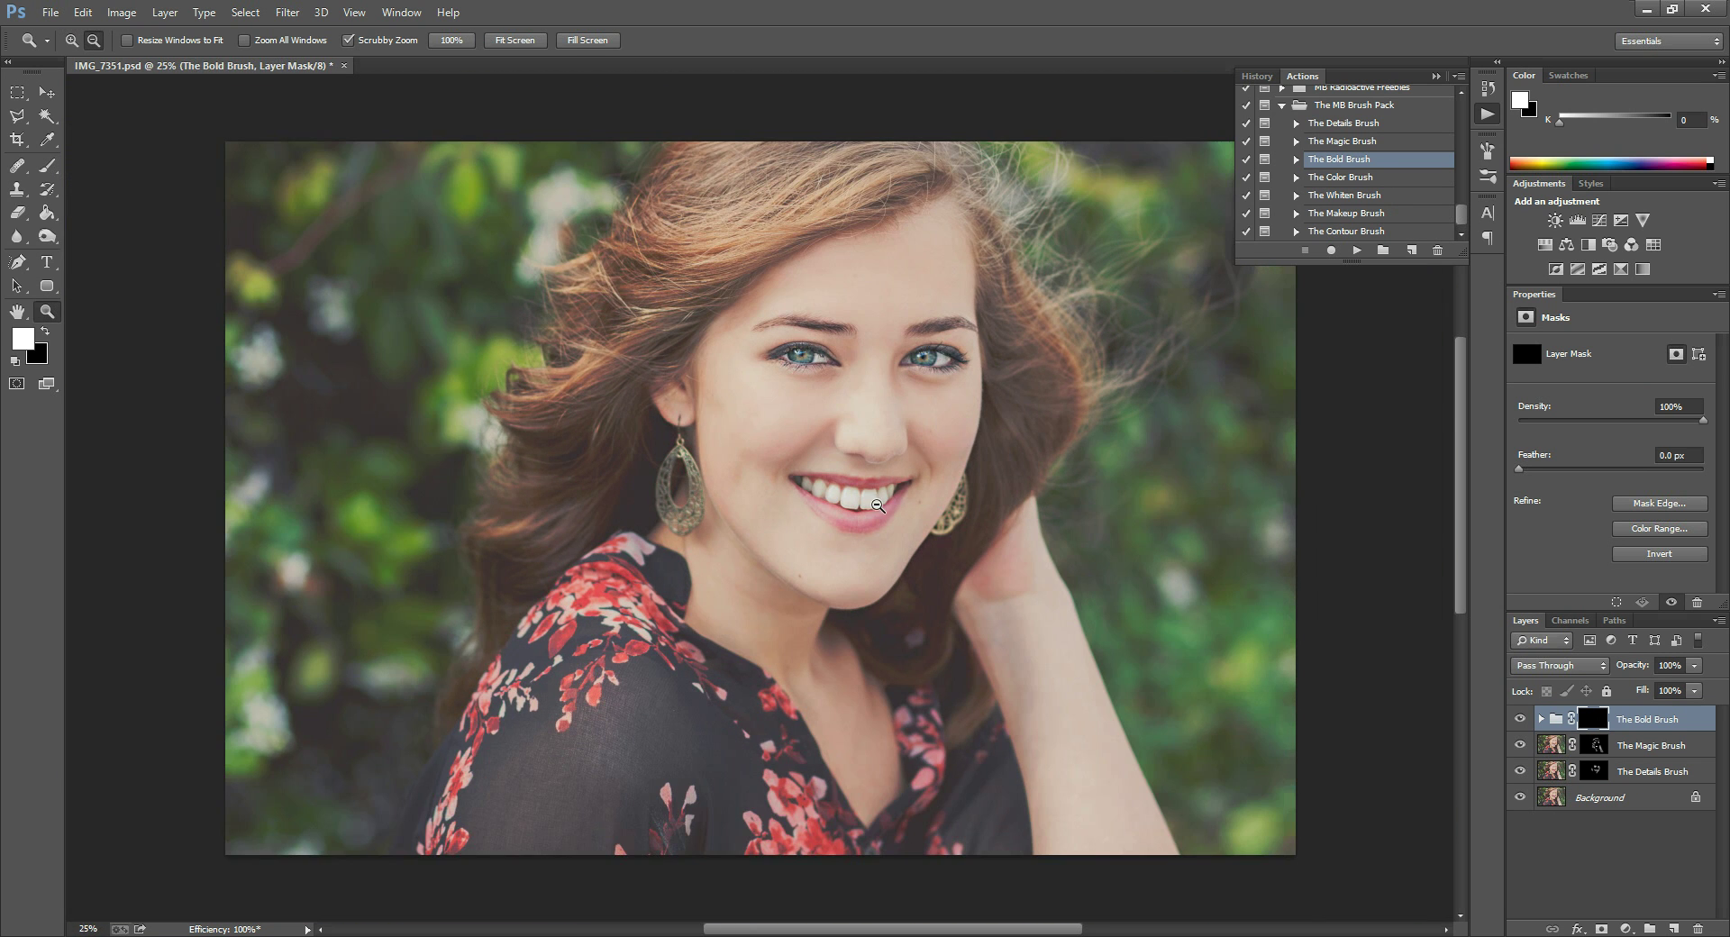
pyautogui.click(48, 166)
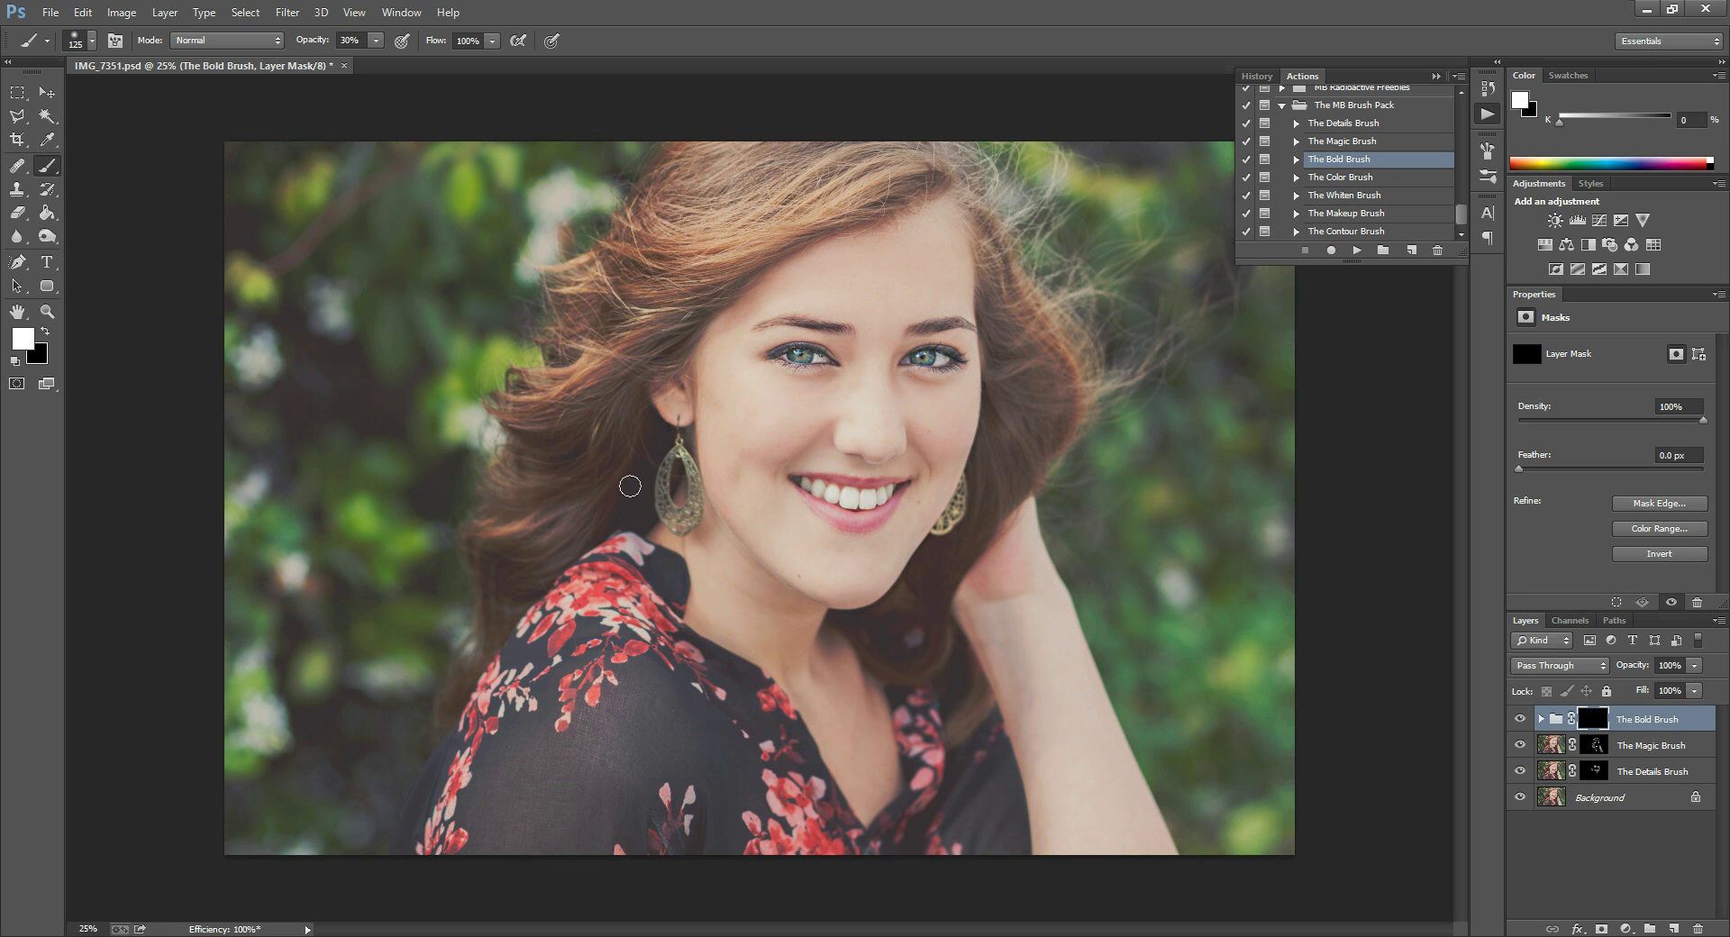
pyautogui.press(']')
pyautogui.press(']')
pyautogui.press(']')
pyautogui.press(']')
pyautogui.press(']')
pyautogui.press(']')
pyautogui.moveTo(1120, 173)
pyautogui.mouseDown()
pyautogui.moveTo(1270, 378)
pyautogui.moveTo(1250, 350)
pyautogui.mouseUp()
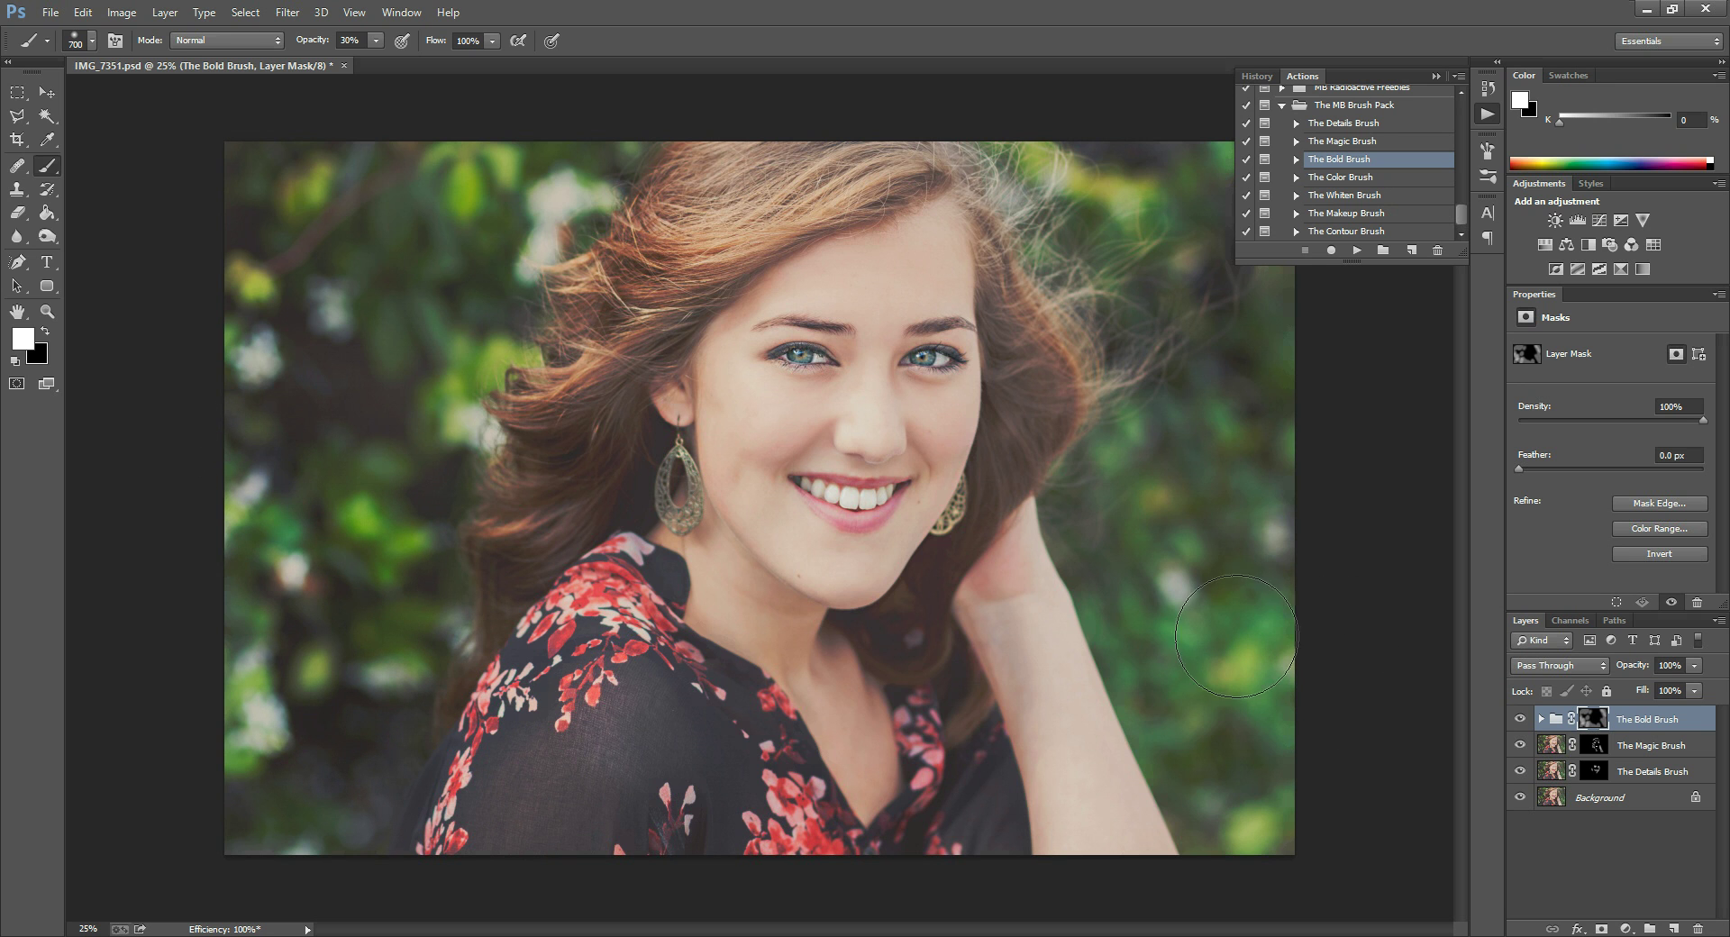
# Reduce the brush to 60 px, run The Color Brush action and dismiss its instruction message.
pyautogui.press('[')
pyautogui.press('[')
pyautogui.press('[')
pyautogui.press('[')
pyautogui.press('[')
pyautogui.click(1348, 177)
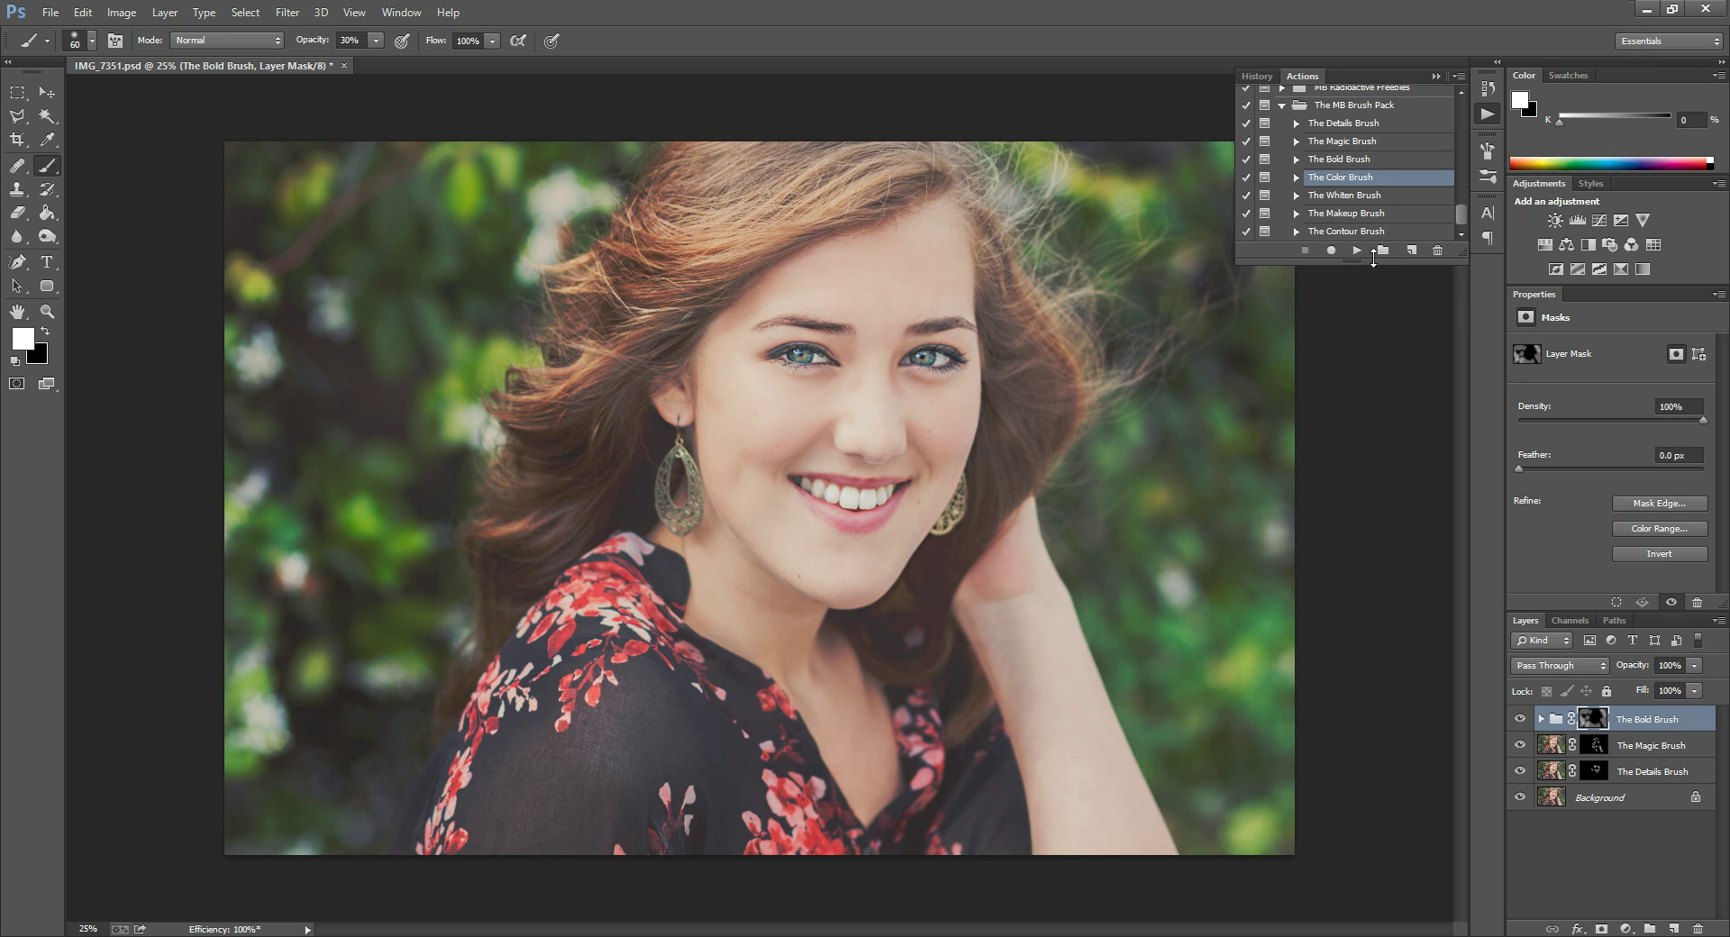
pyautogui.click(1357, 250)
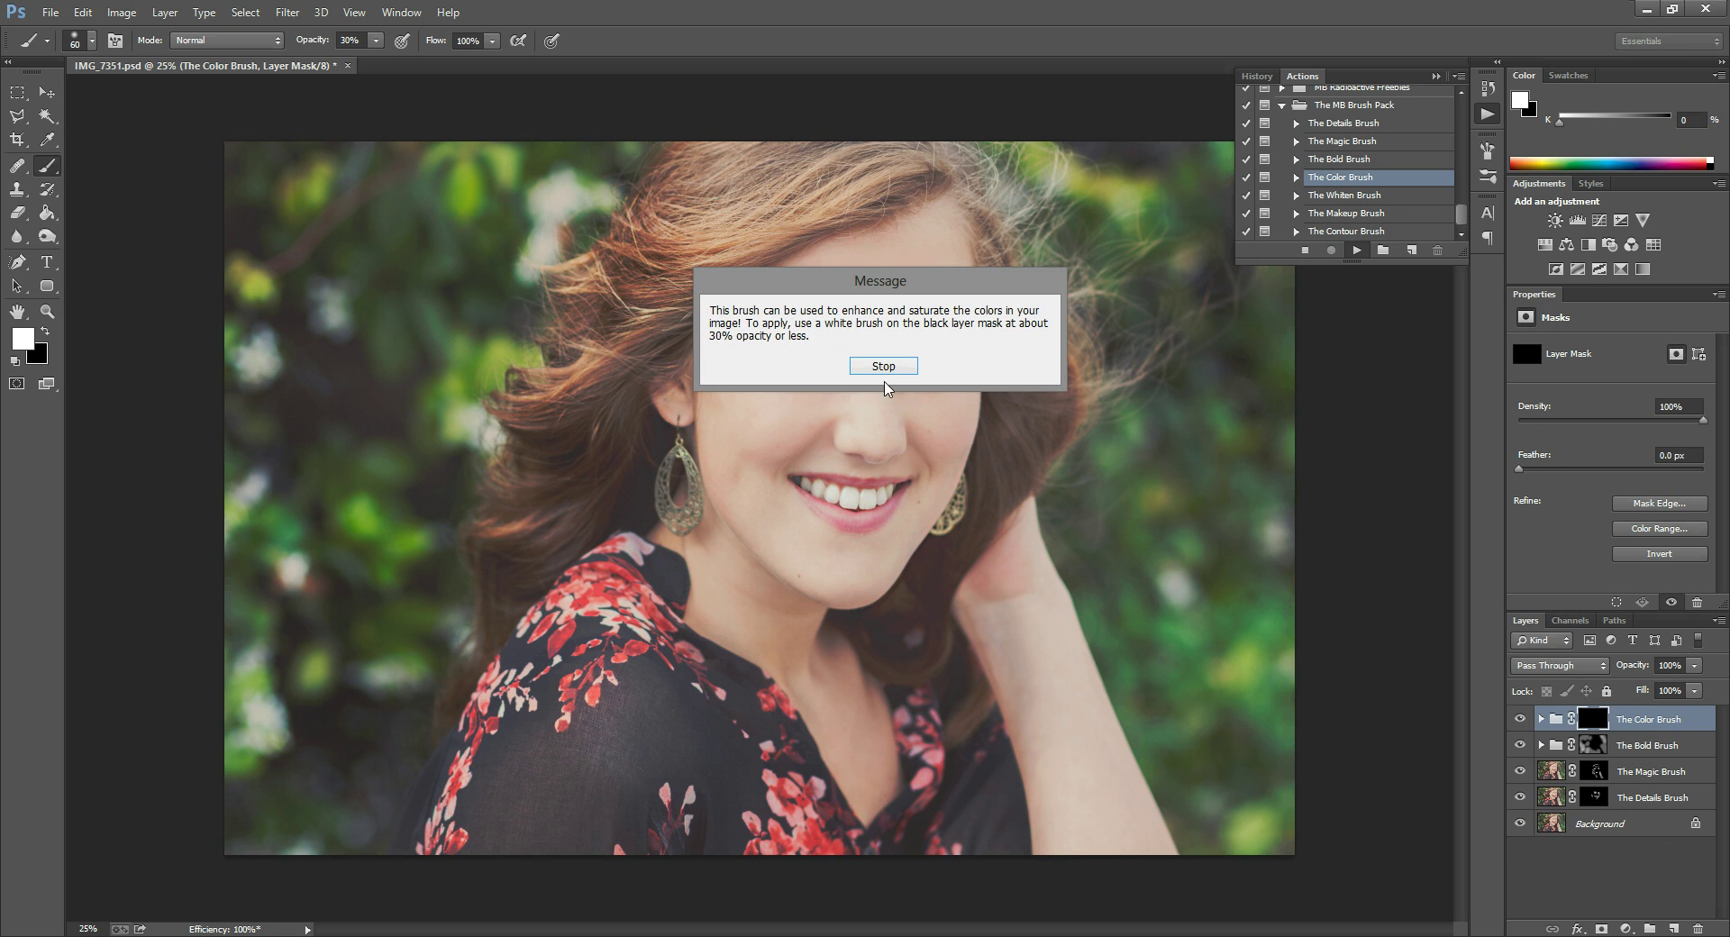
pyautogui.click(887, 367)
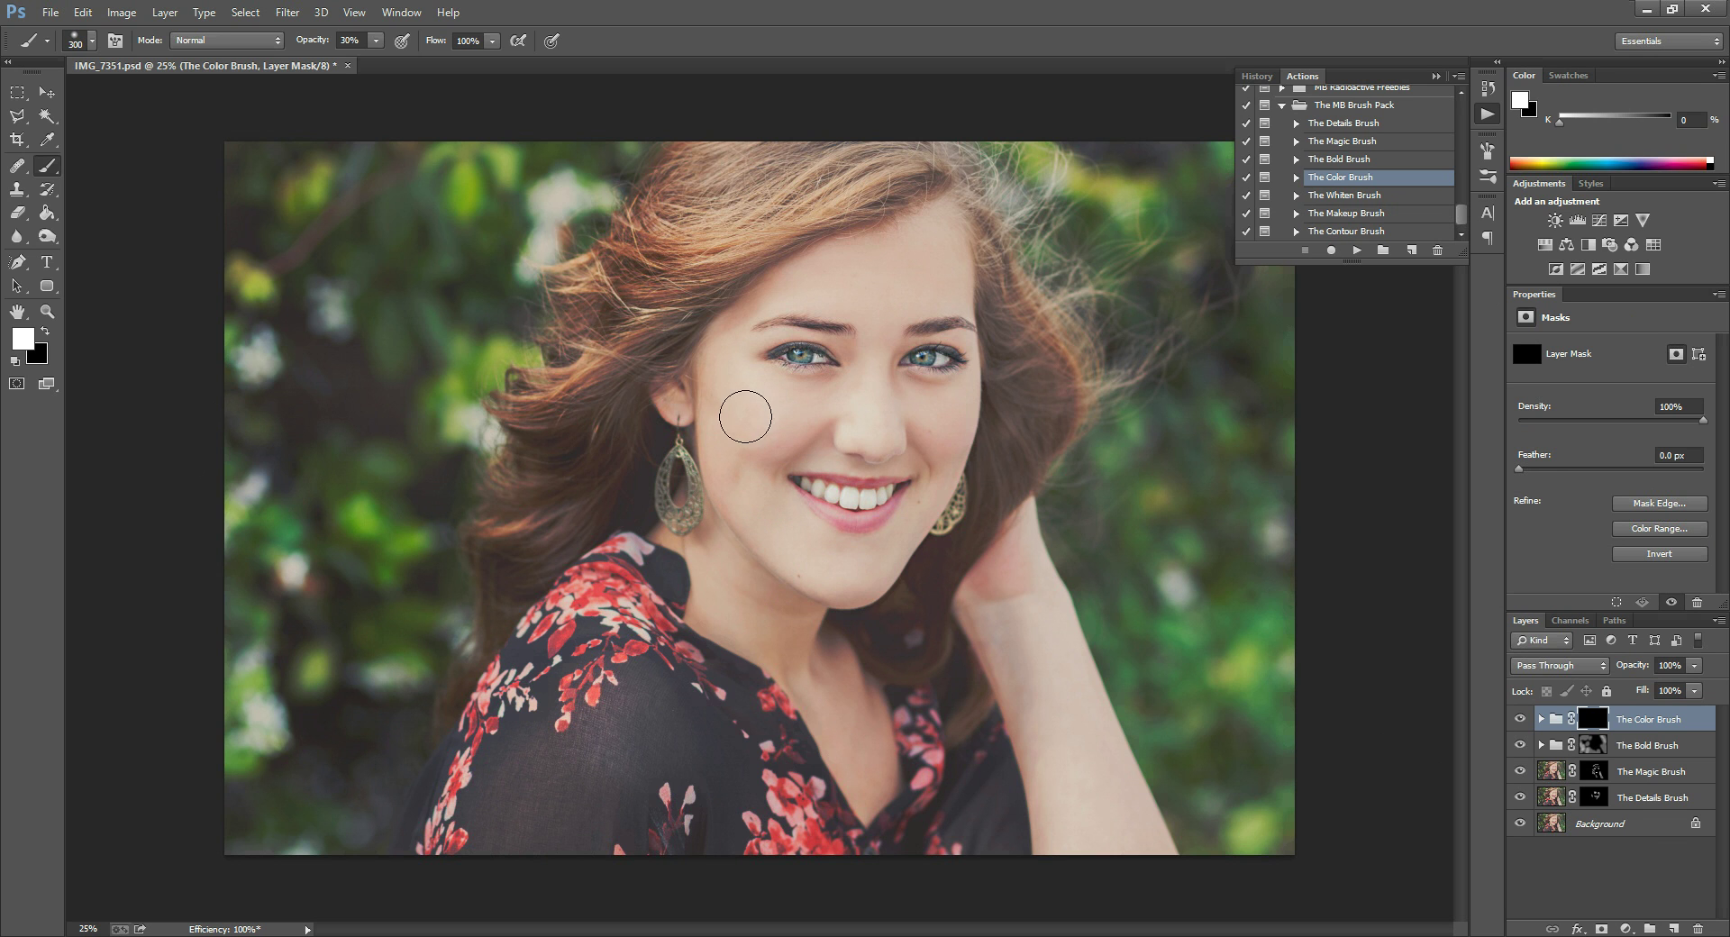
# Paint color onto the cheeks and lips on The Color Brush mask with the brush opacity set to 10%.
pyautogui.press(']')
pyautogui.press(']')
pyautogui.press('1')
pyautogui.moveTo(766, 466)
pyautogui.mouseDown()
pyautogui.moveTo(768, 422)
pyautogui.moveTo(744, 402)
pyautogui.moveTo(791, 432)
pyautogui.moveTo(733, 411)
pyautogui.moveTo(750, 340)
pyautogui.moveTo(774, 440)
pyautogui.moveTo(755, 435)
pyautogui.moveTo(808, 377)
pyautogui.moveTo(811, 443)
pyautogui.moveTo(753, 397)
pyautogui.mouseUp()
pyautogui.moveTo(934, 378); pyautogui.dragTo(947, 415)
pyautogui.moveTo(744, 455)
pyautogui.mouseDown()
pyautogui.moveTo(724, 383)
pyautogui.moveTo(826, 482)
pyautogui.moveTo(752, 445)
pyautogui.moveTo(736, 397)
pyautogui.moveTo(871, 478)
pyautogui.moveTo(924, 484)
pyautogui.moveTo(929, 559)
pyautogui.moveTo(740, 387)
pyautogui.moveTo(882, 481)
pyautogui.moveTo(792, 499)
pyautogui.moveTo(829, 553)
pyautogui.moveTo(721, 524)
pyautogui.moveTo(856, 575)
pyautogui.moveTo(741, 523)
pyautogui.moveTo(734, 437)
pyautogui.moveTo(650, 429)
pyautogui.moveTo(790, 489)
pyautogui.moveTo(788, 442)
pyautogui.moveTo(837, 489)
pyautogui.moveTo(827, 416)
pyautogui.moveTo(862, 481)
pyautogui.moveTo(863, 466)
pyautogui.moveTo(870, 549)
pyautogui.moveTo(766, 564)
pyautogui.moveTo(783, 527)
pyautogui.moveTo(844, 526)
pyautogui.mouseUp()
# Enlarge the brush to 500 px and paint color over the hair on The Color Brush mask.
pyautogui.press('[')
pyautogui.press(']')
pyautogui.press(']')
pyautogui.press(']')
pyautogui.press(']')
pyautogui.press(']')
pyautogui.press(']')
pyautogui.press(']')
pyautogui.press(']')
pyautogui.press(']')
pyautogui.moveTo(584, 340)
pyautogui.mouseDown()
pyautogui.moveTo(711, 268)
pyautogui.moveTo(684, 189)
pyautogui.moveTo(869, 162)
pyautogui.moveTo(1052, 403)
pyautogui.mouseUp()
# Run The Whiten Brush action and dismiss its instruction message.
pyautogui.click(1363, 196)
pyautogui.click(1357, 250)
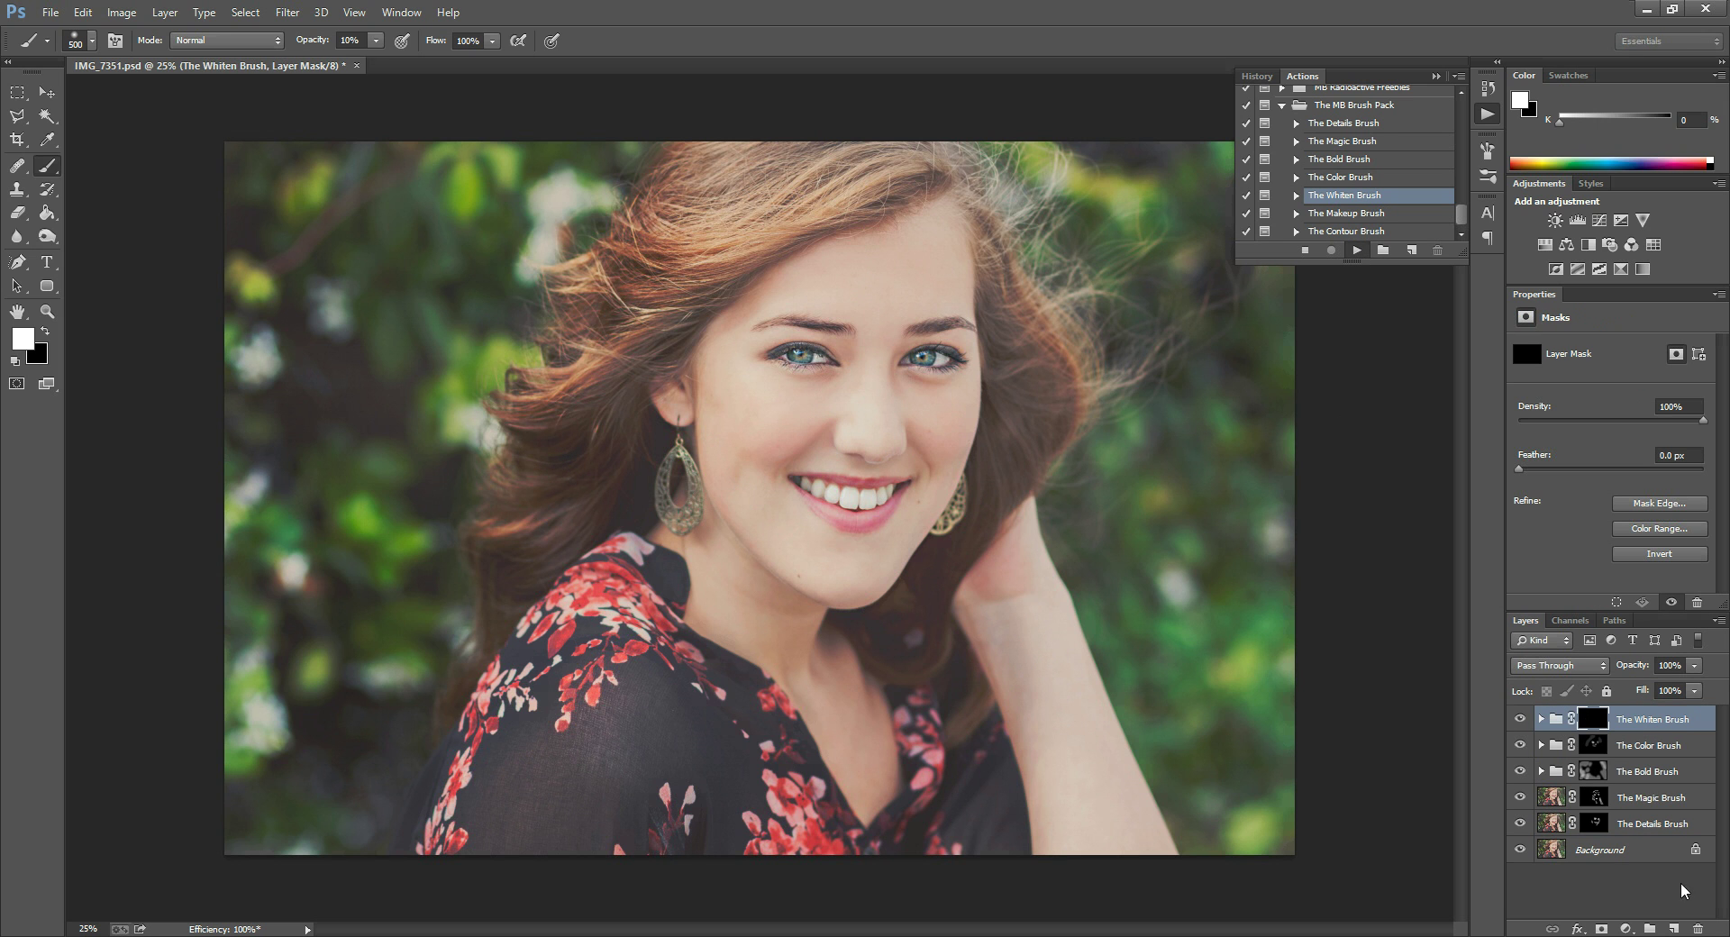
pyautogui.click(874, 366)
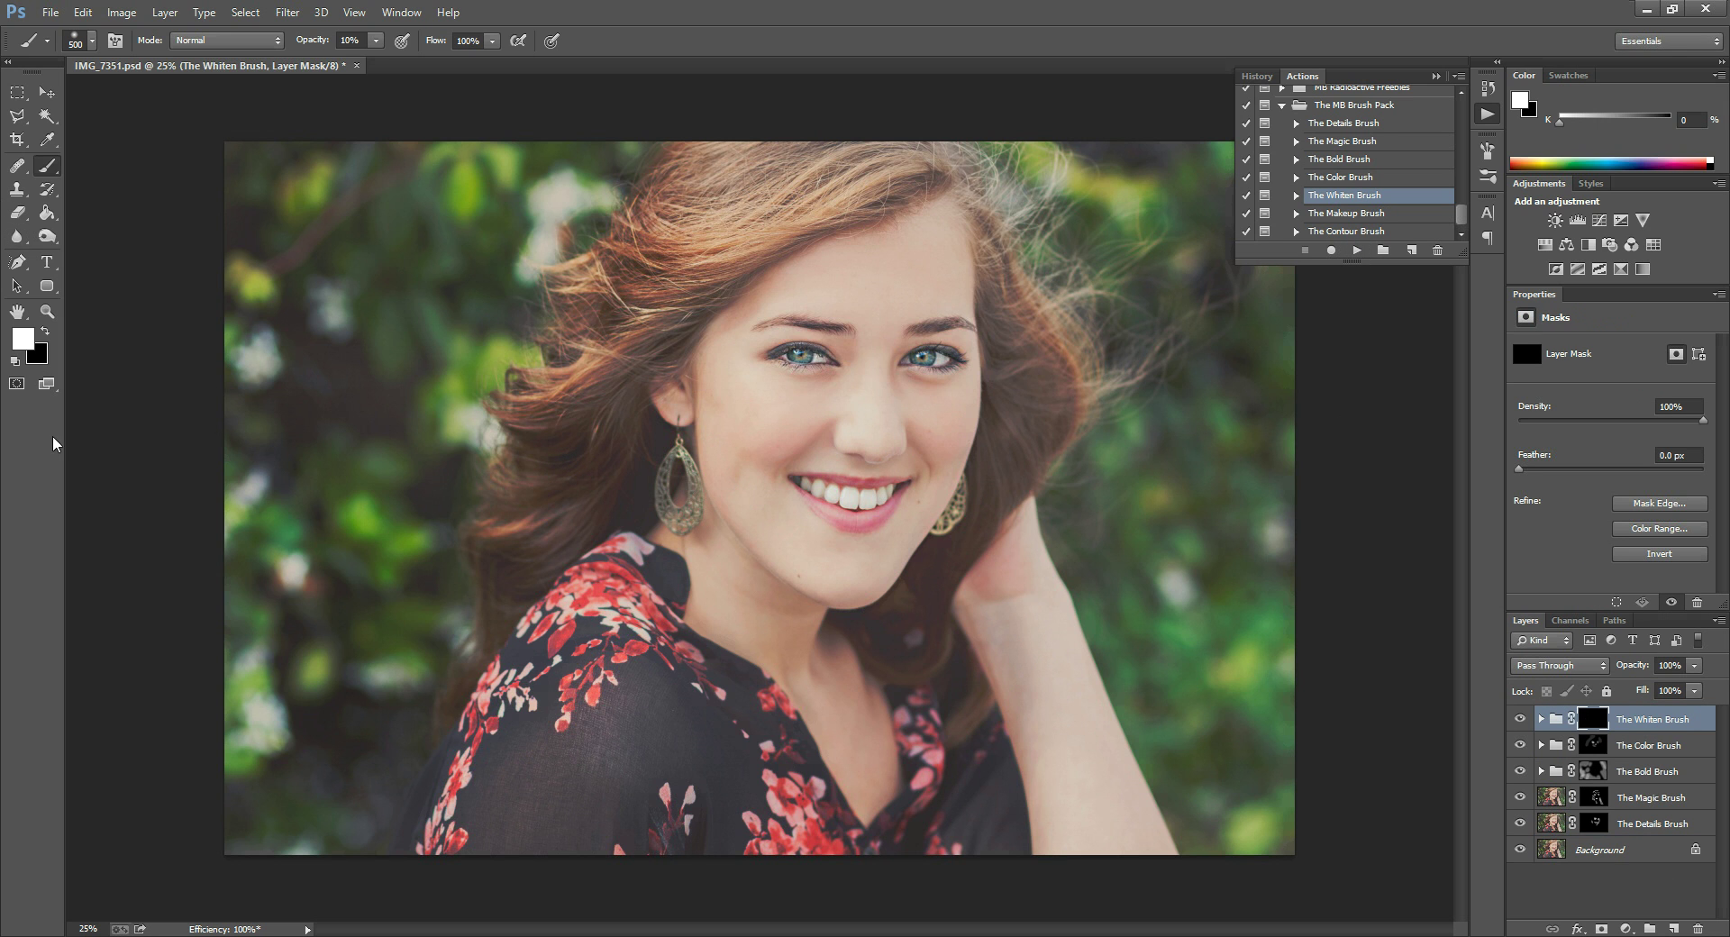
# Reduce the mask brush to 80 px and examine the teeth and eyes for whitening.
pyautogui.press('[')
pyautogui.press('[')
pyautogui.press('[')
pyautogui.press('[')
pyautogui.press('[')
pyautogui.press('[')
pyautogui.press('[')
pyautogui.press('[')
pyautogui.click(47, 311)
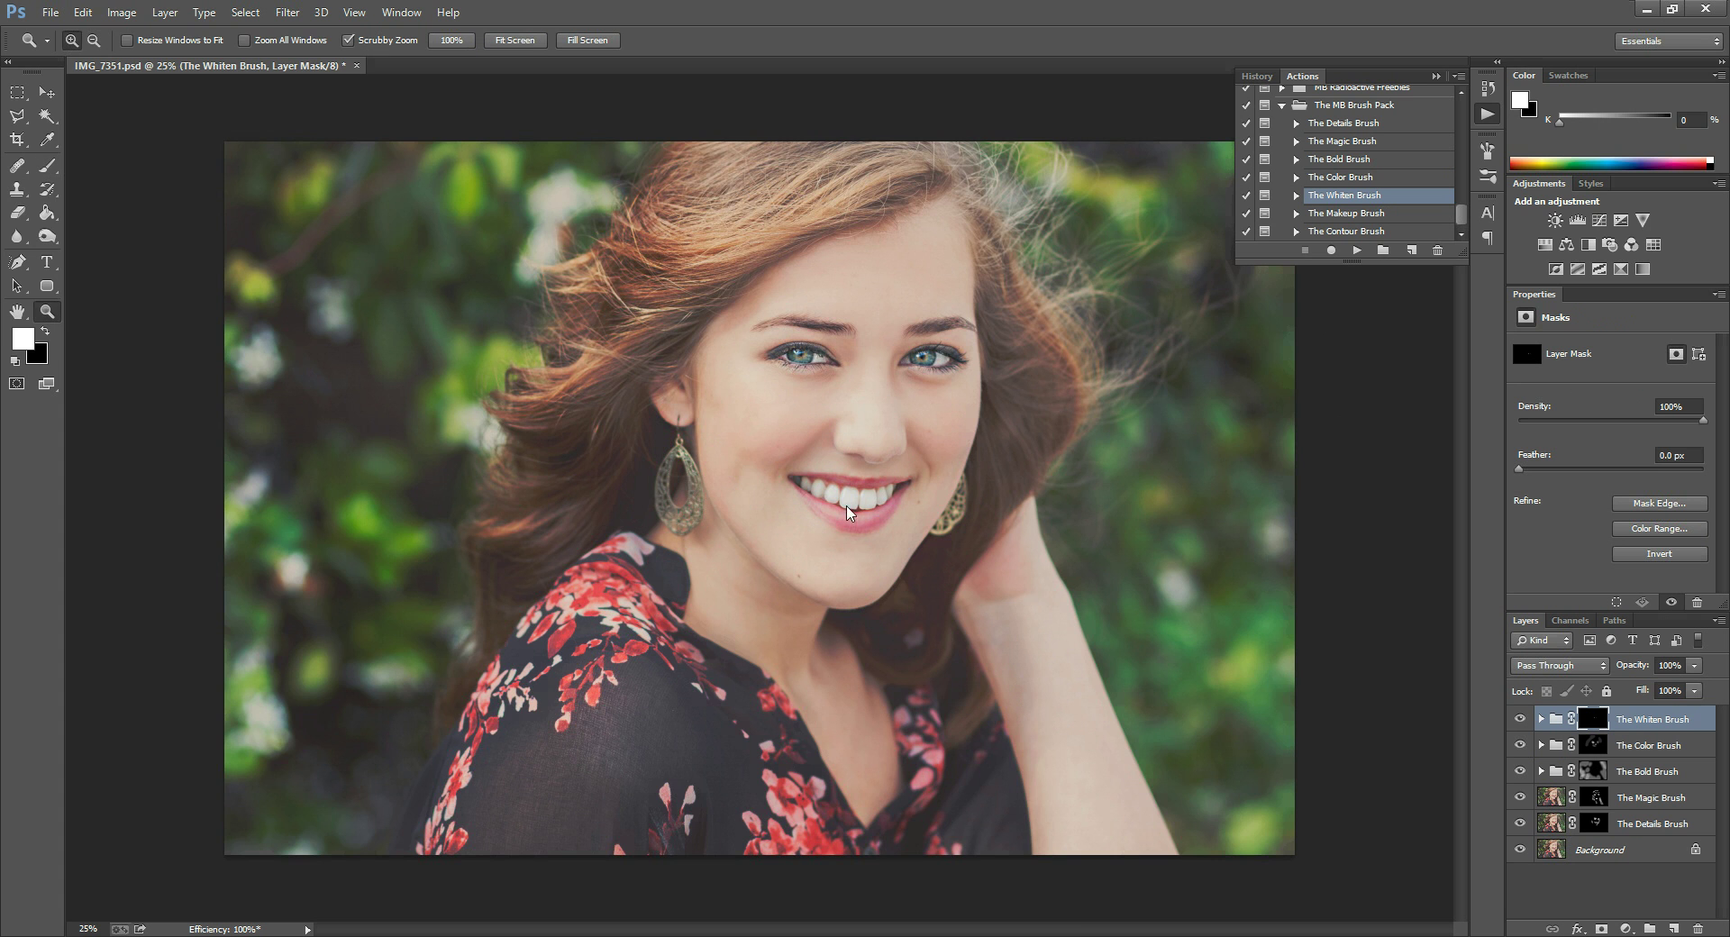
pyautogui.click(865, 497)
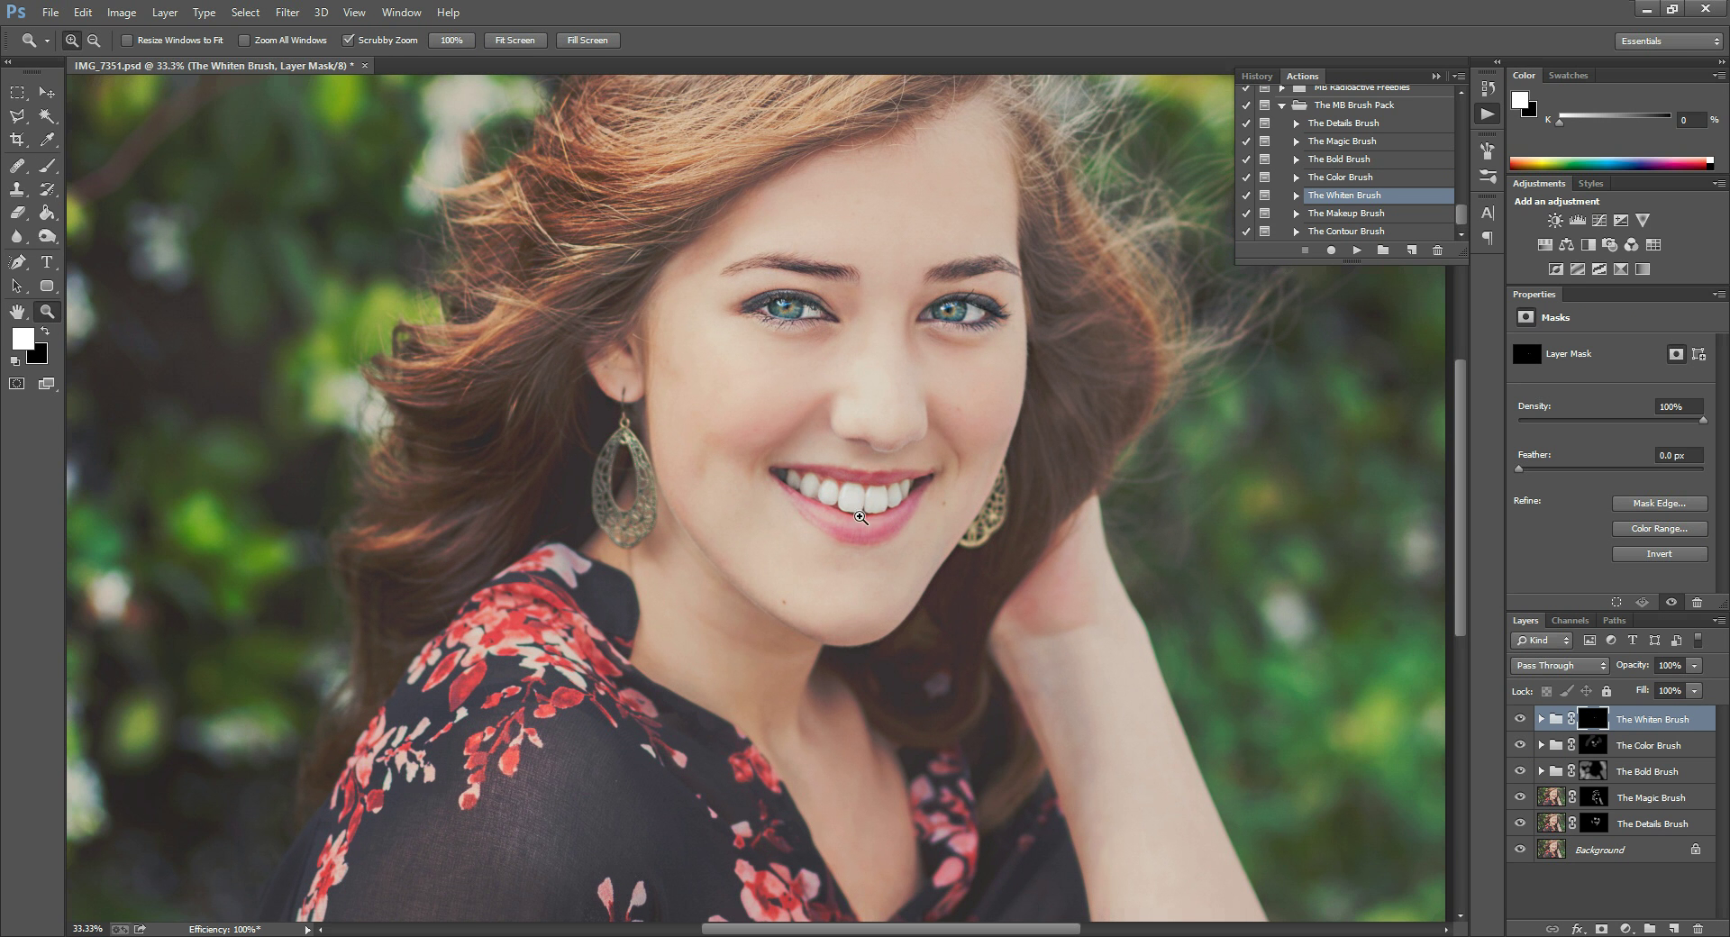
pyautogui.keyDown('alt'); pyautogui.click(814, 463); pyautogui.keyUp('alt')
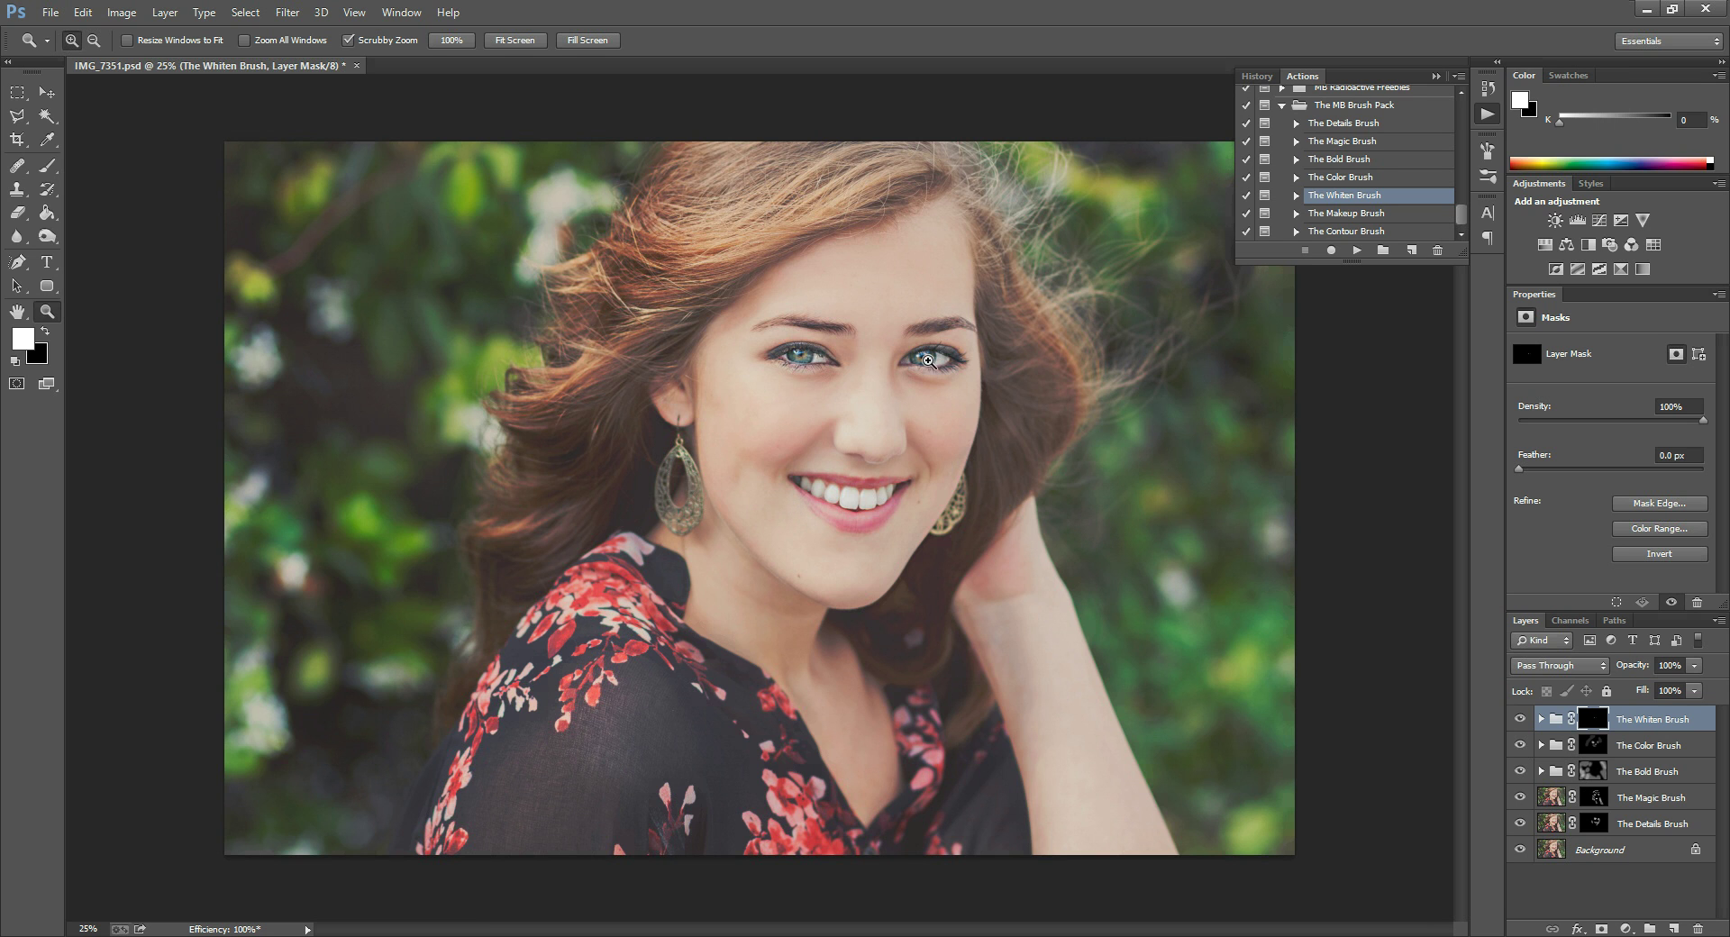
# Run The Makeup Brush action and dismiss its instruction message.
pyautogui.click(1351, 213)
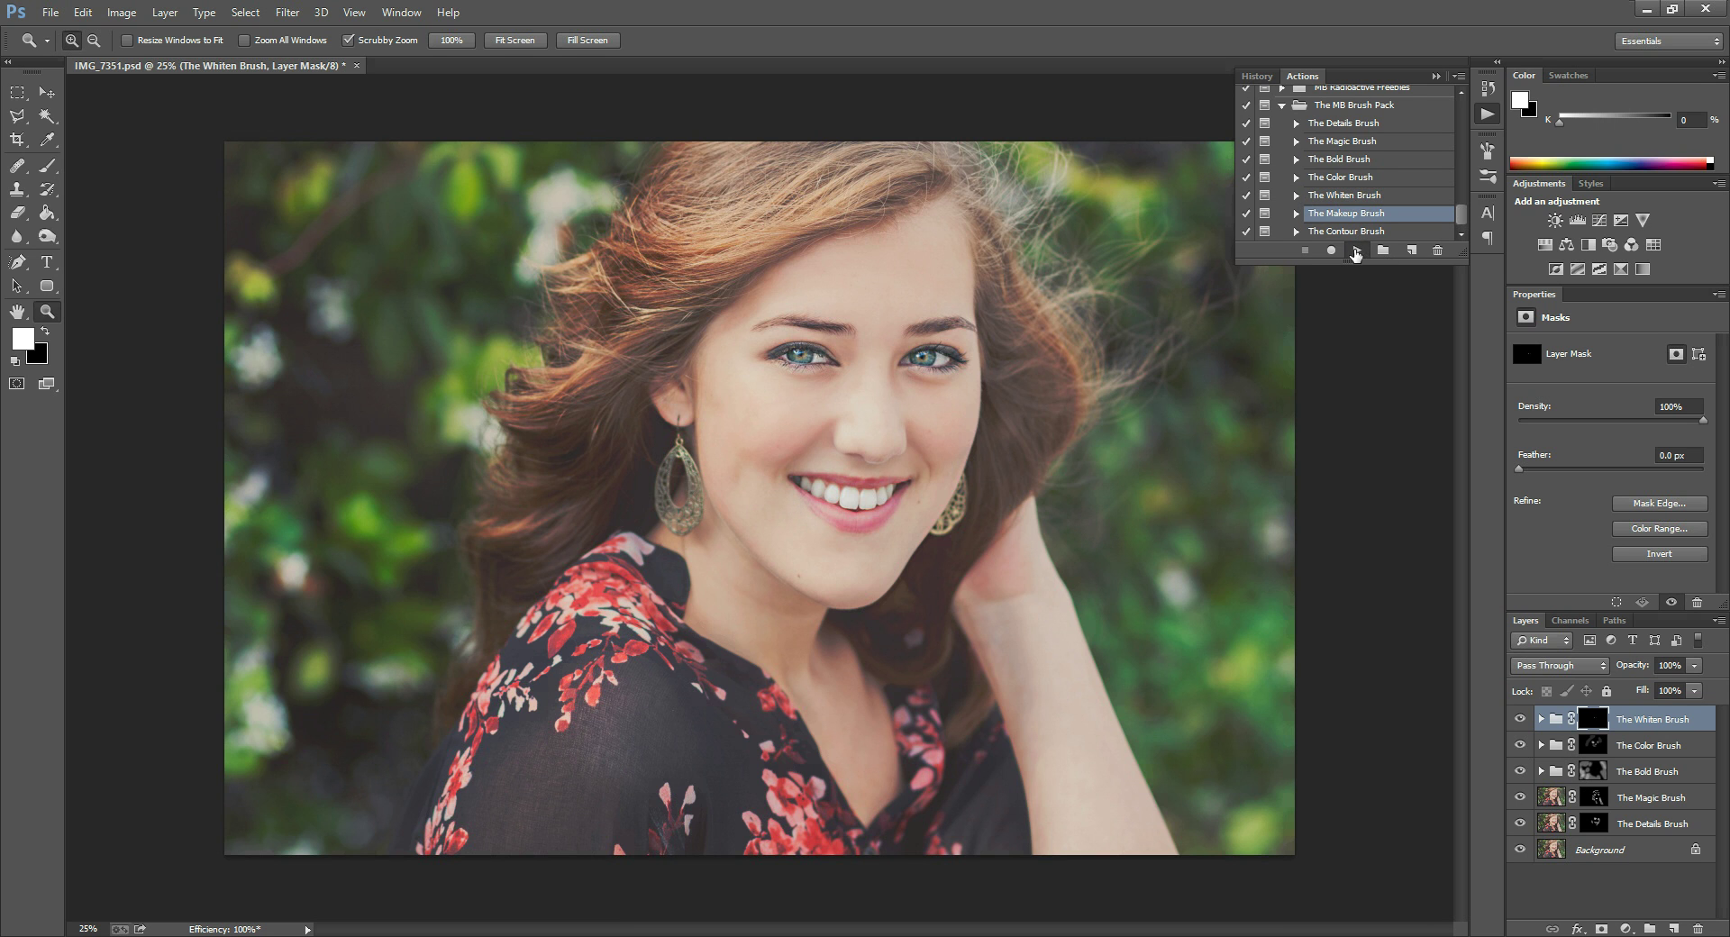
pyautogui.click(1356, 252)
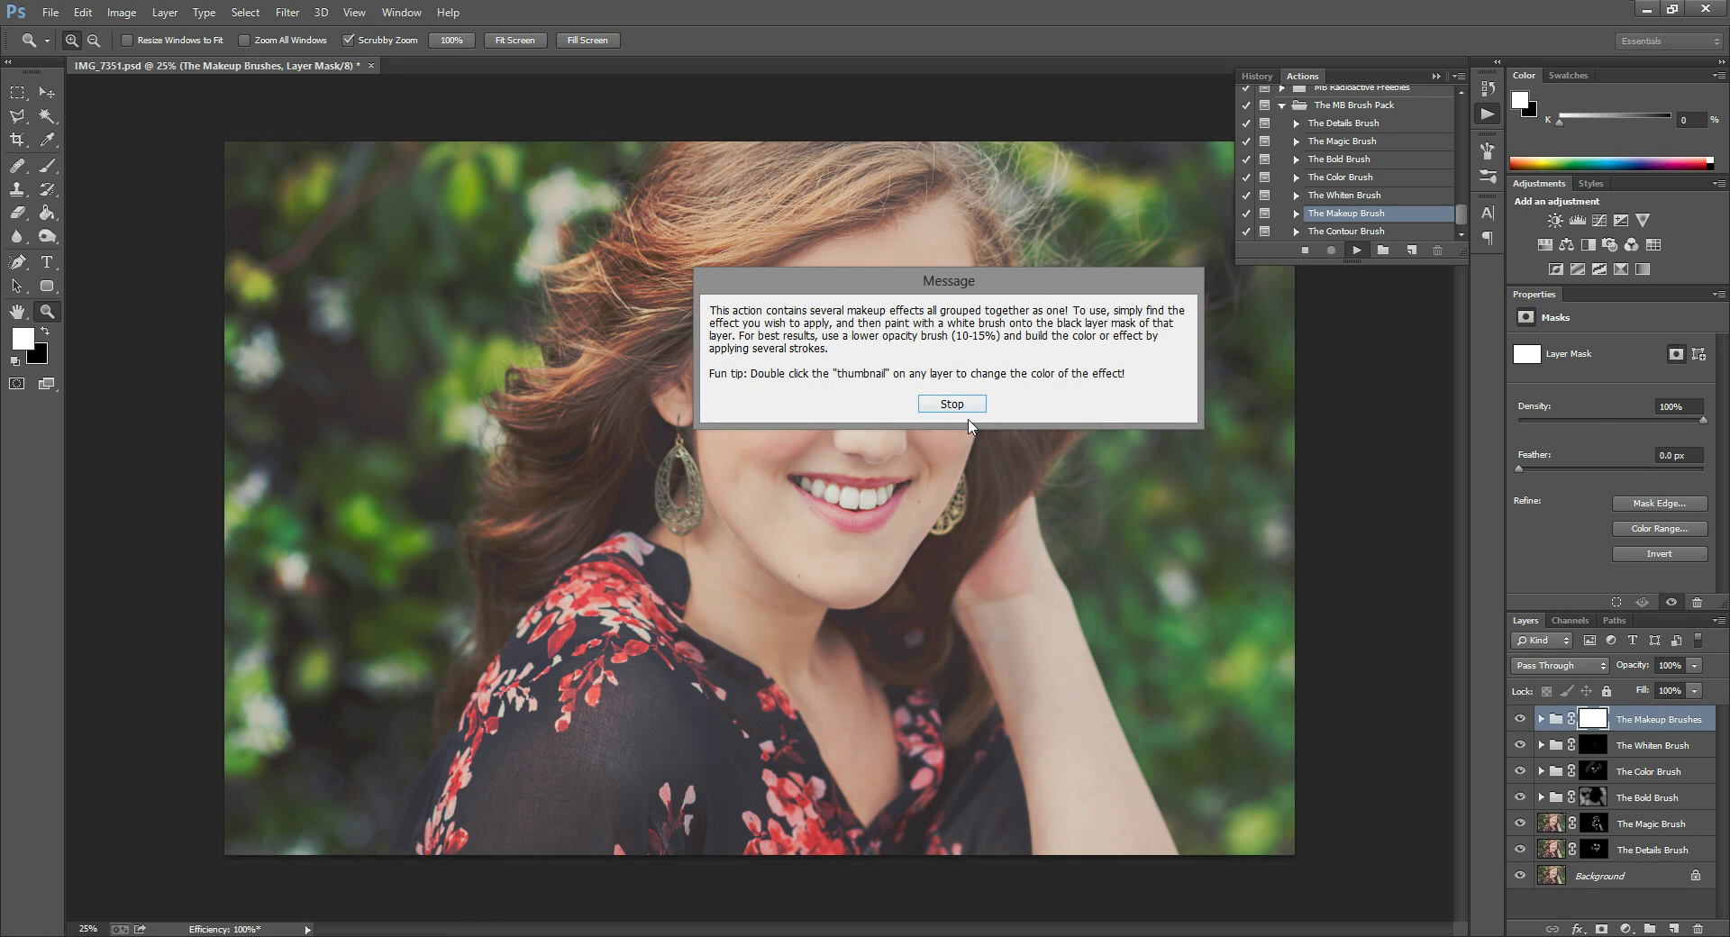
pyautogui.click(951, 405)
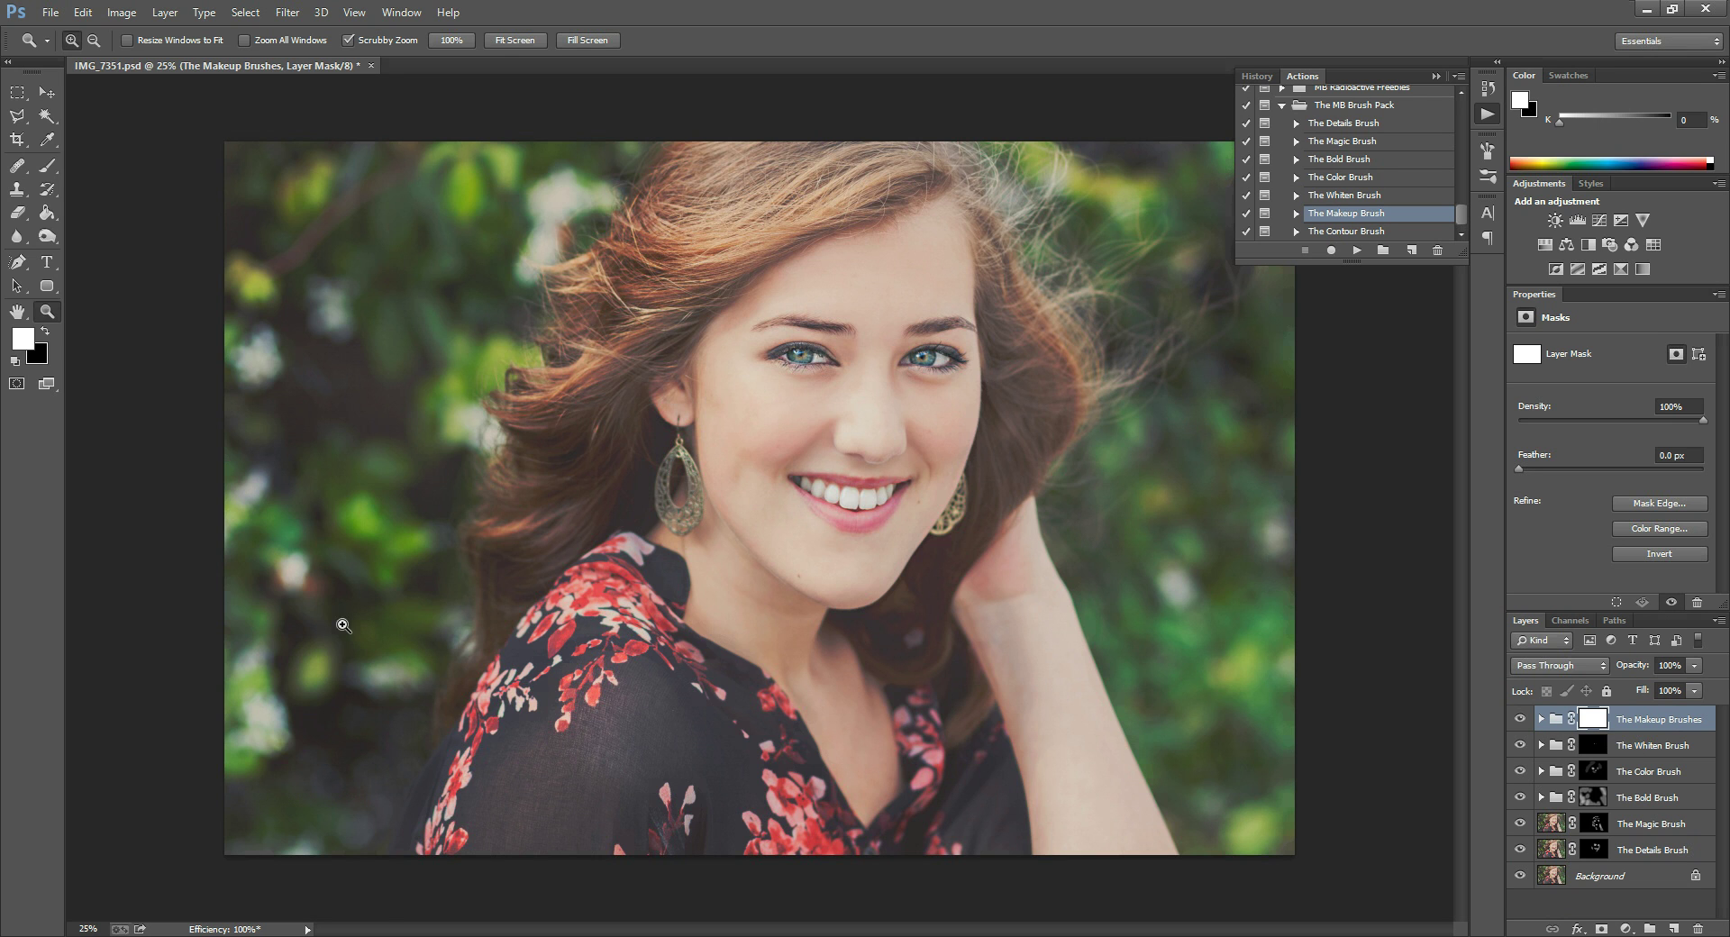
# Open The Makeup Brushes group and paint the lips on the Red Lips mask with a white 35 px brush at 30% opacity.
pyautogui.click(1541, 720)
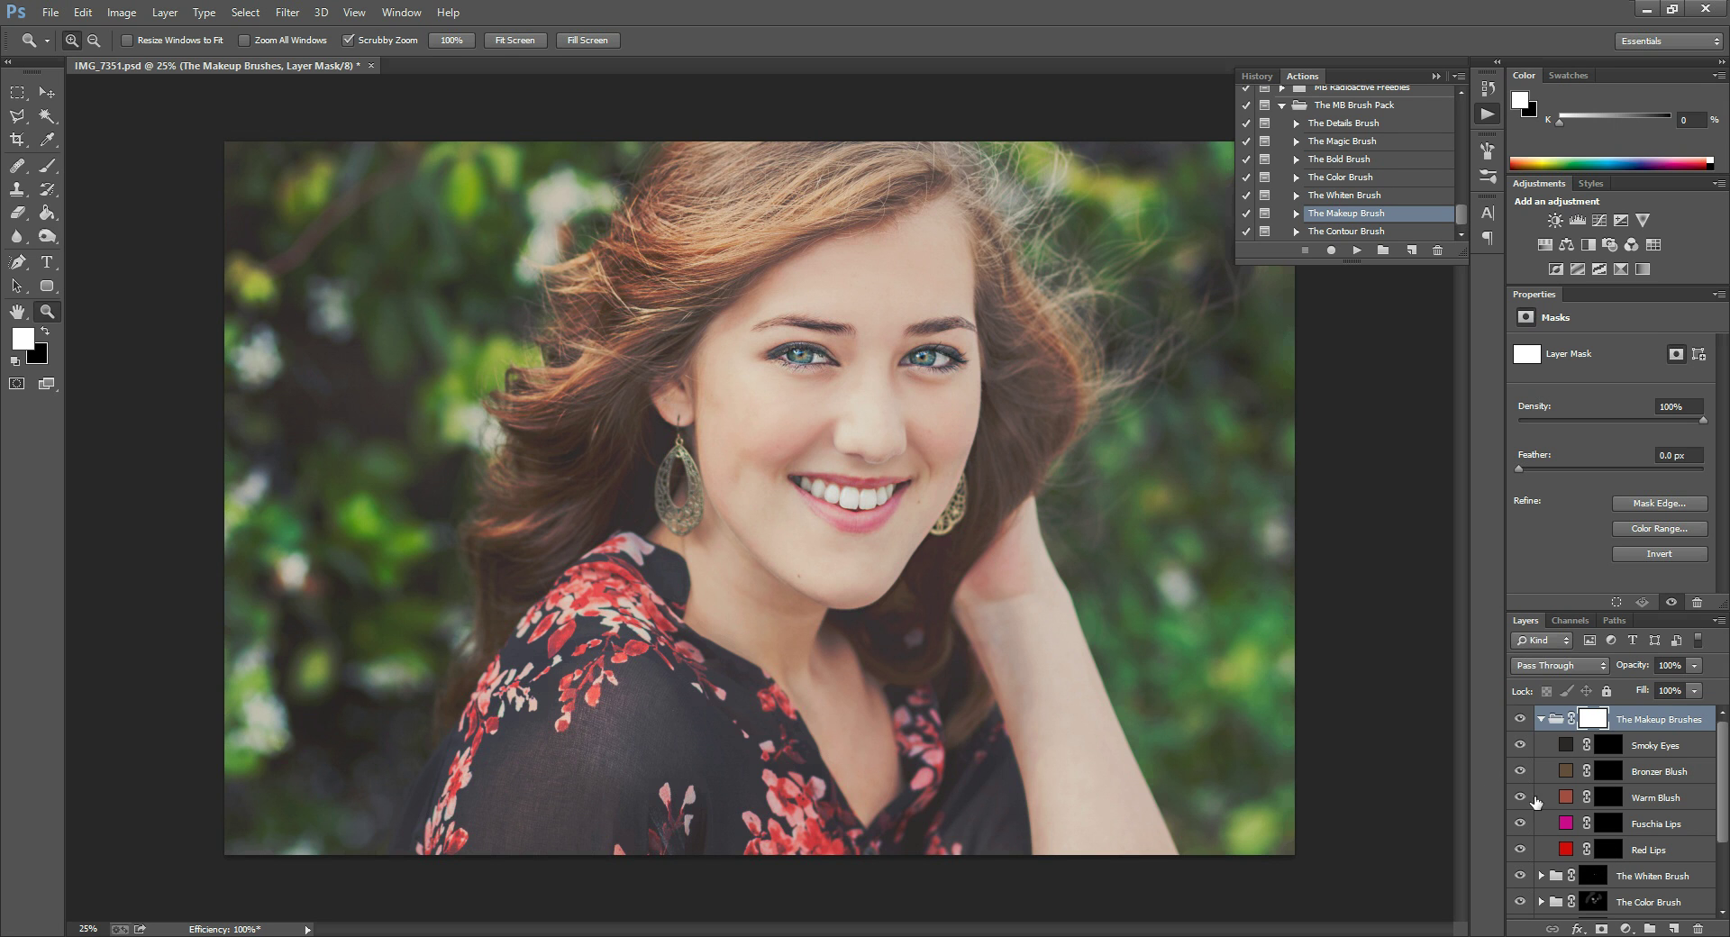
pyautogui.click(1615, 851)
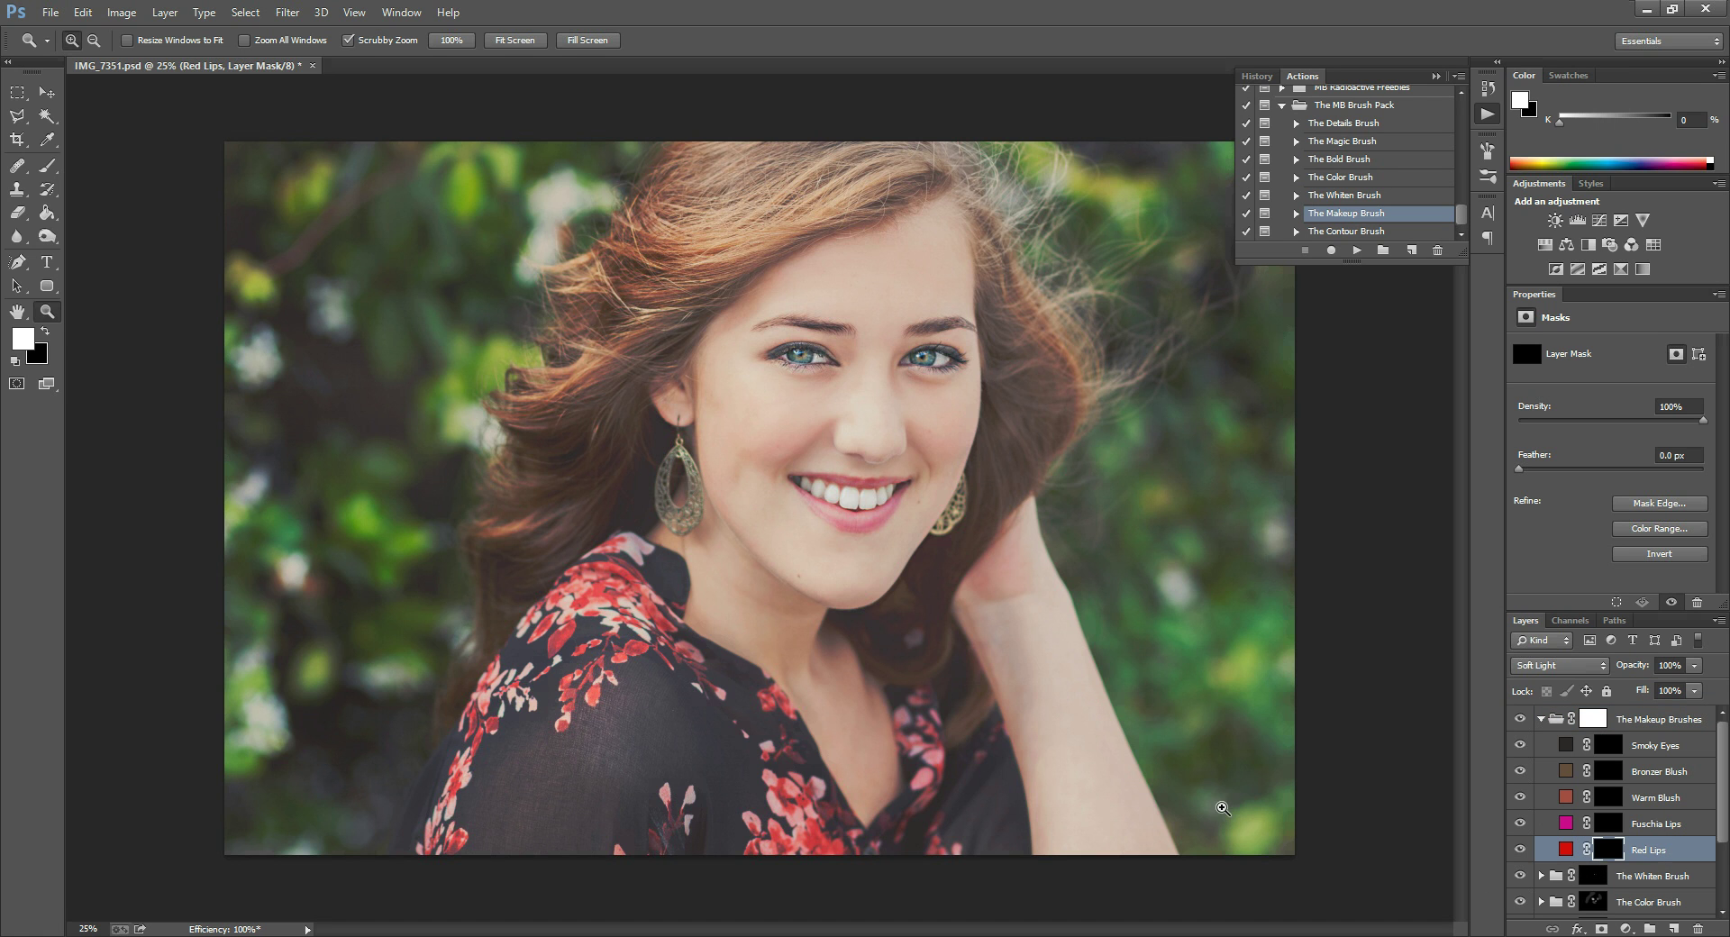
pyautogui.click(49, 167)
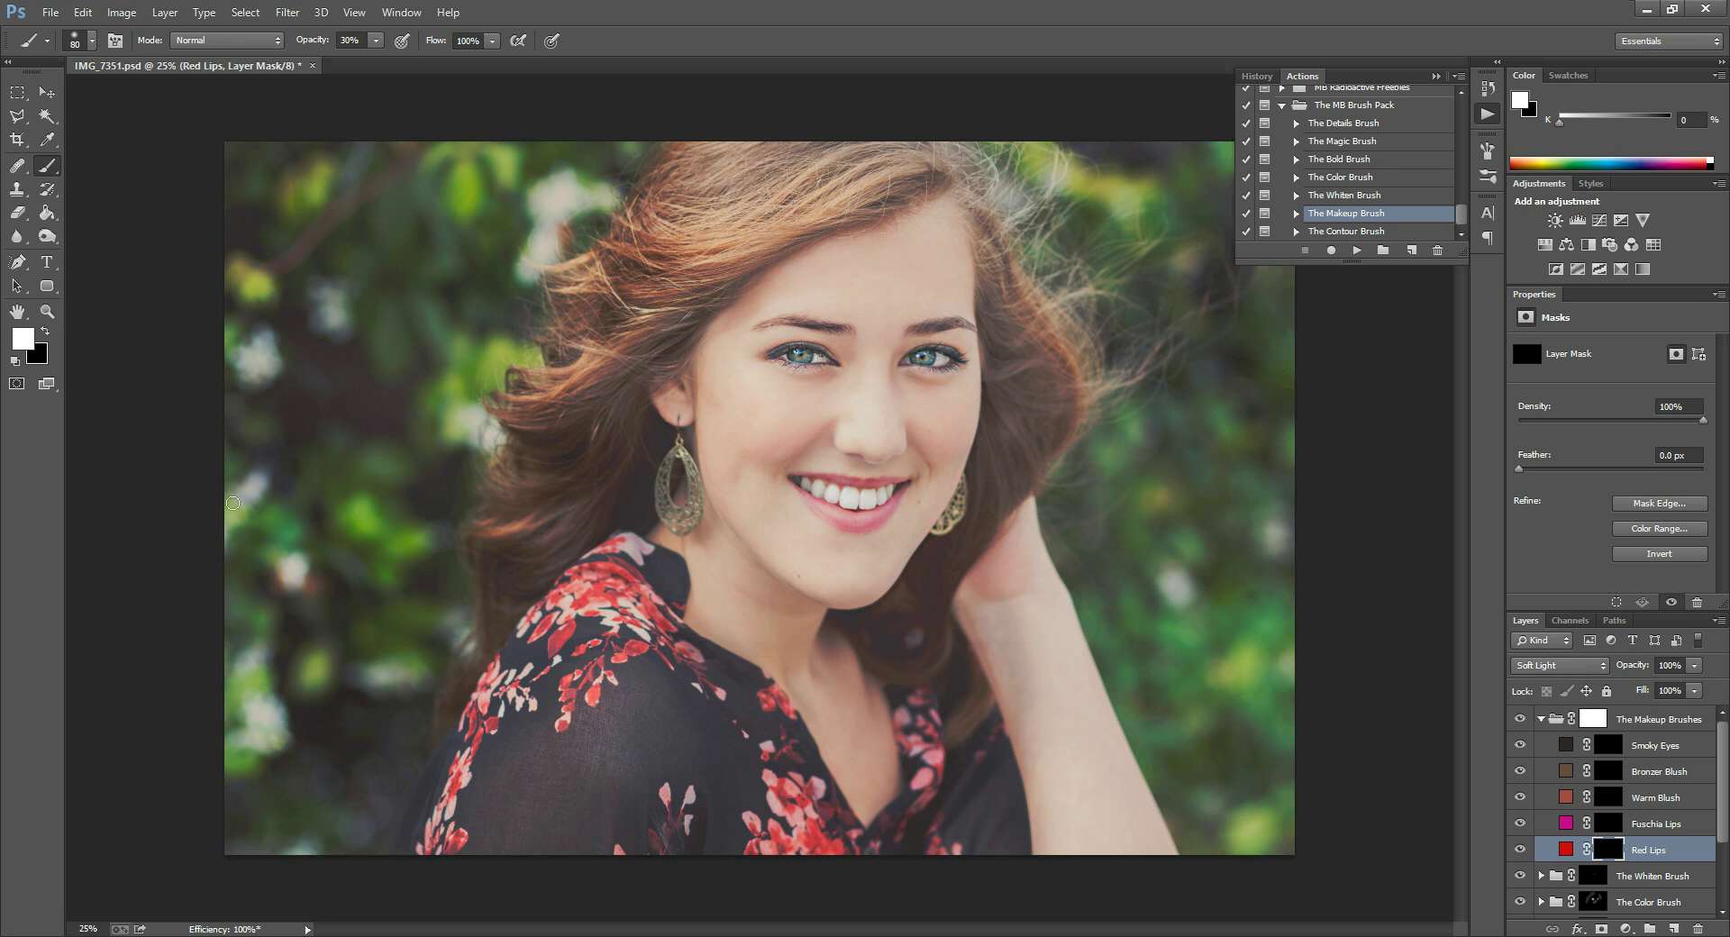
pyautogui.click(47, 312)
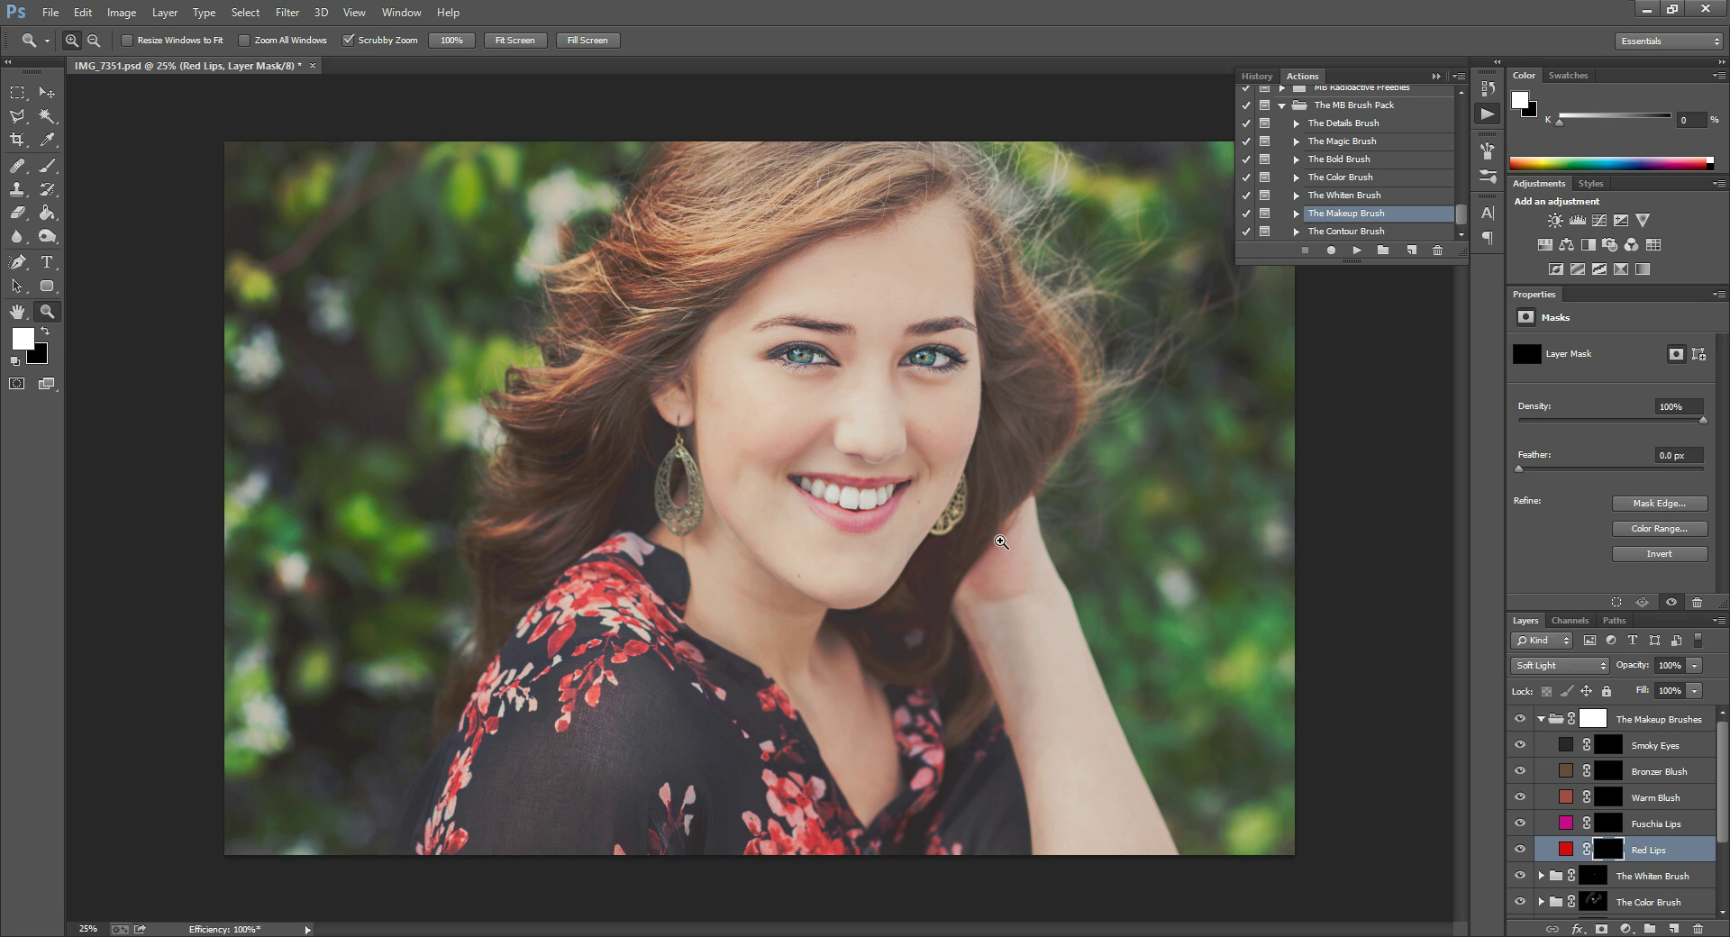
pyautogui.click(879, 489)
pyautogui.click(828, 472)
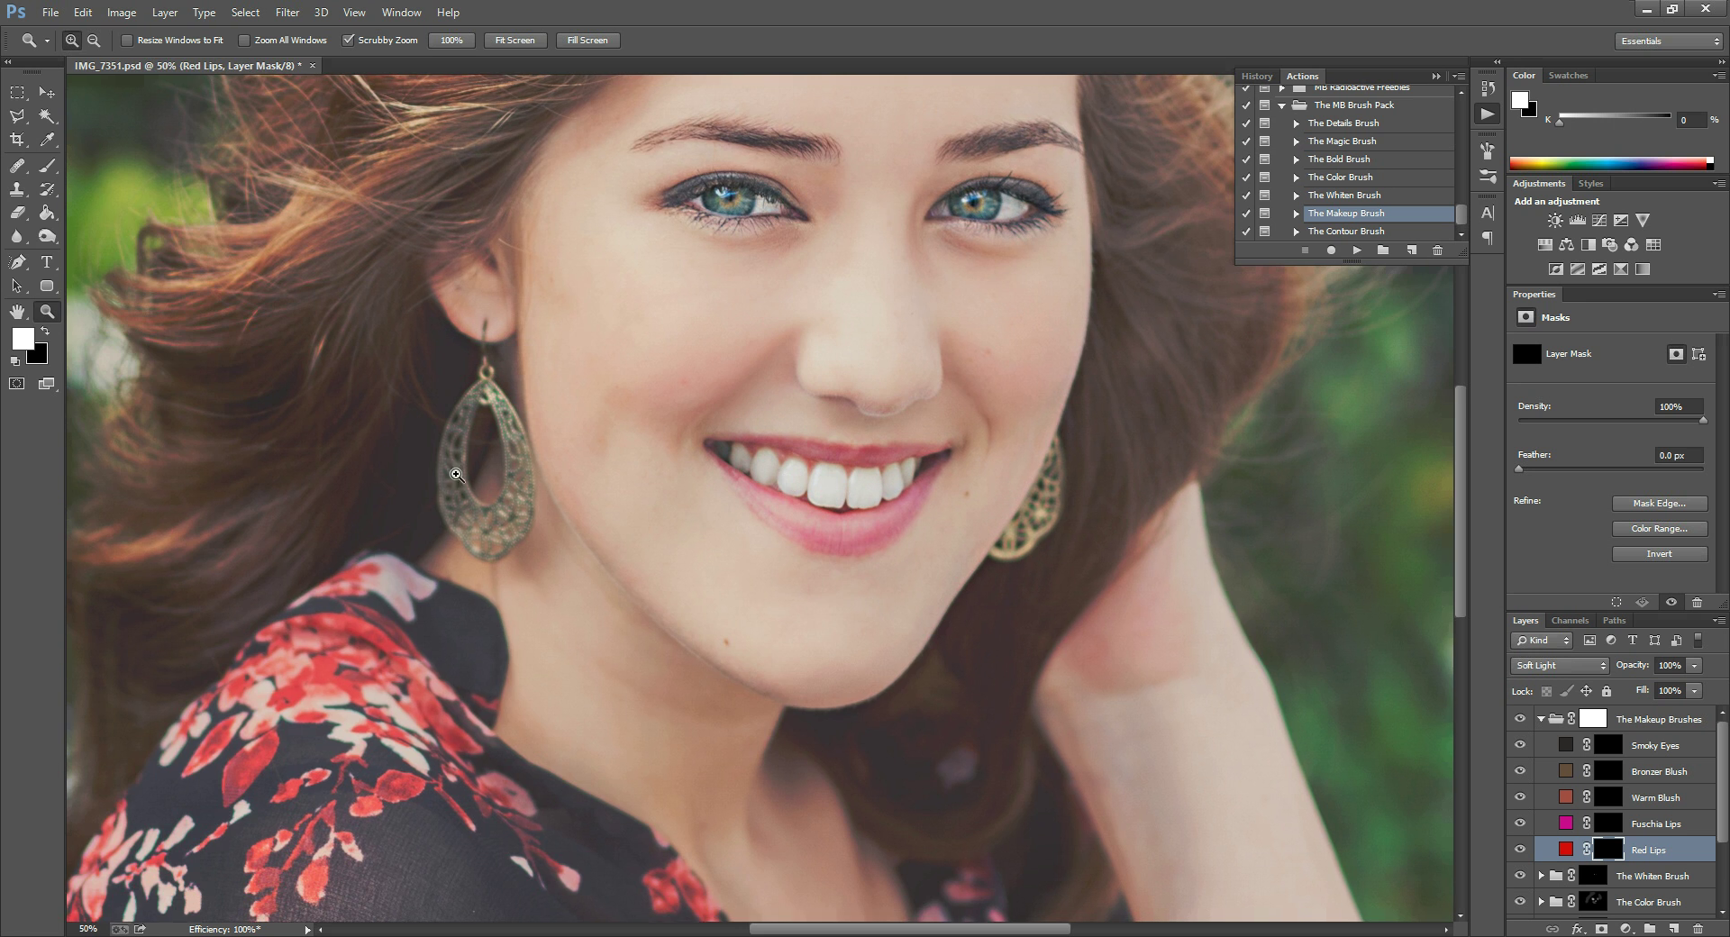
pyautogui.click(828, 471)
pyautogui.click(50, 169)
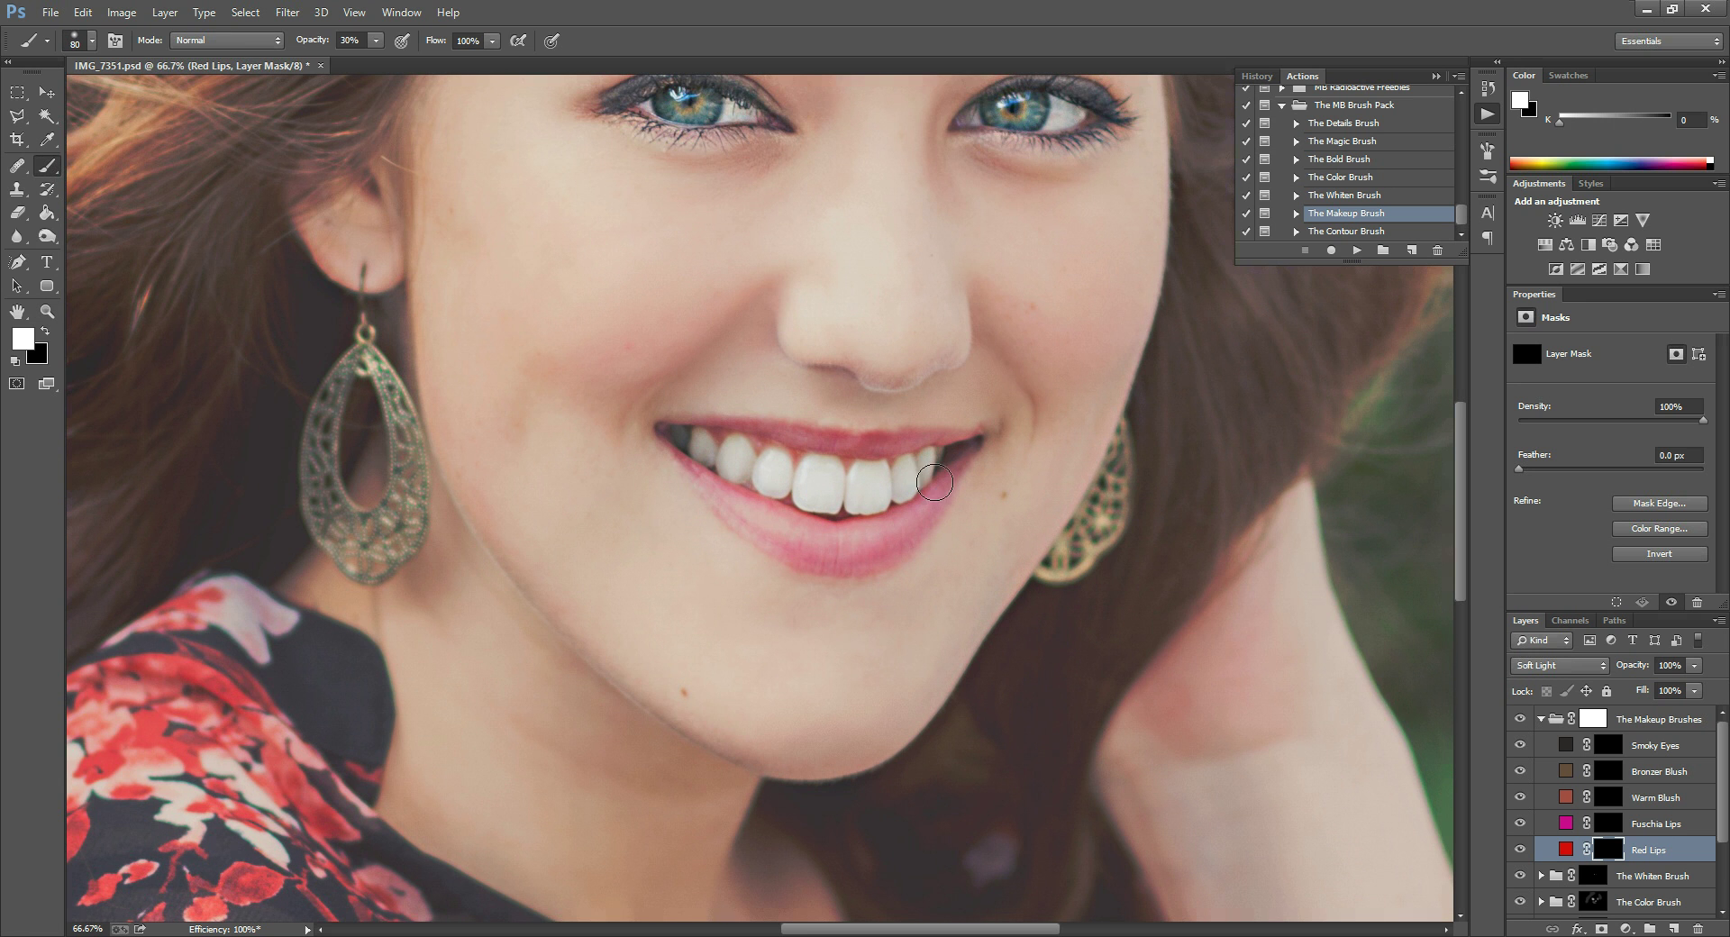
pyautogui.press('[')
pyautogui.press('[')
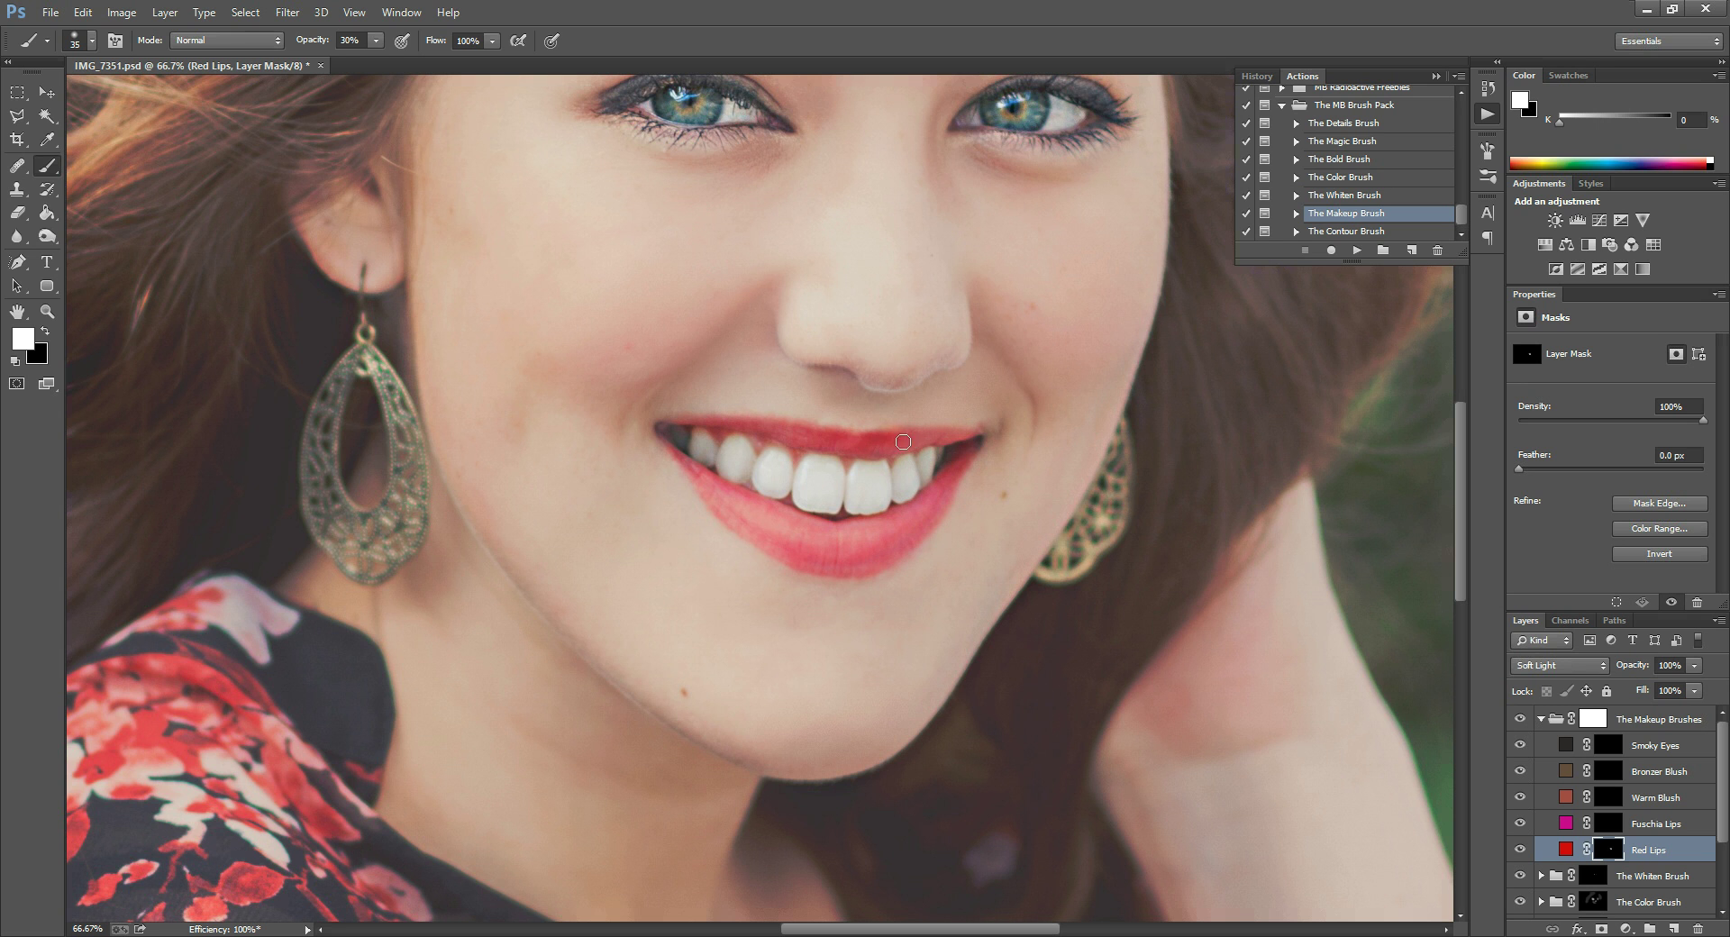
# Switch the brush color to black and check the Red Lips layer's fill color, keeping its value.
pyautogui.click(45, 333)
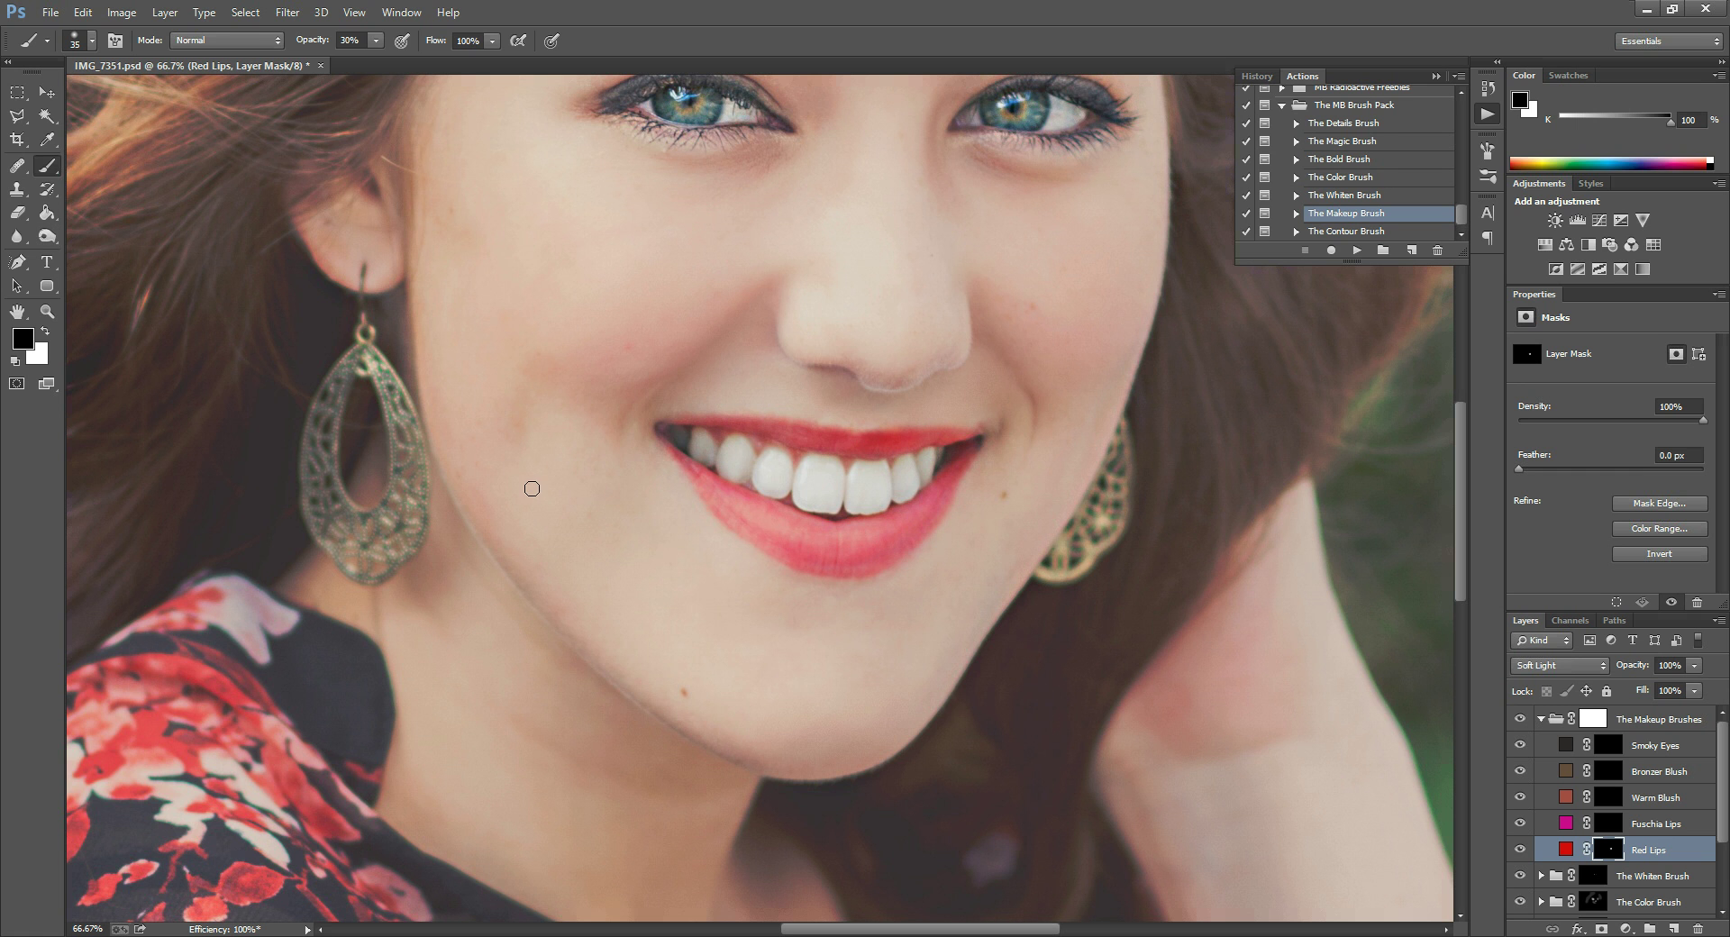
pyautogui.scroll(4, 531, 488)
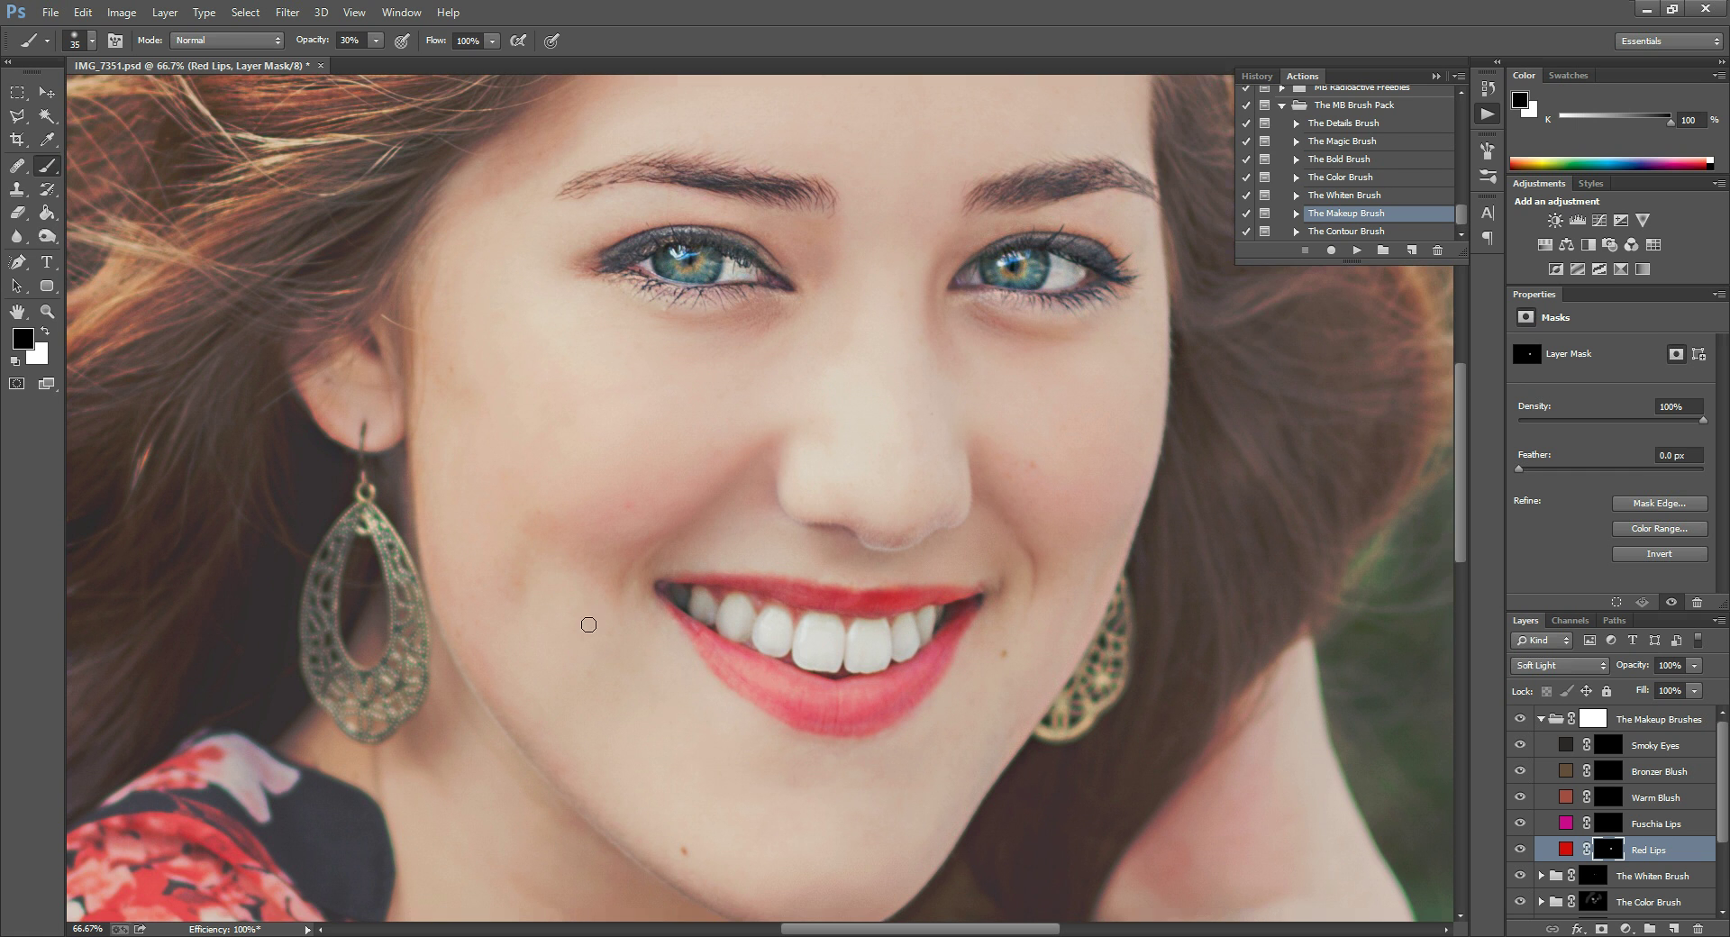
pyautogui.doubleClick(1565, 849)
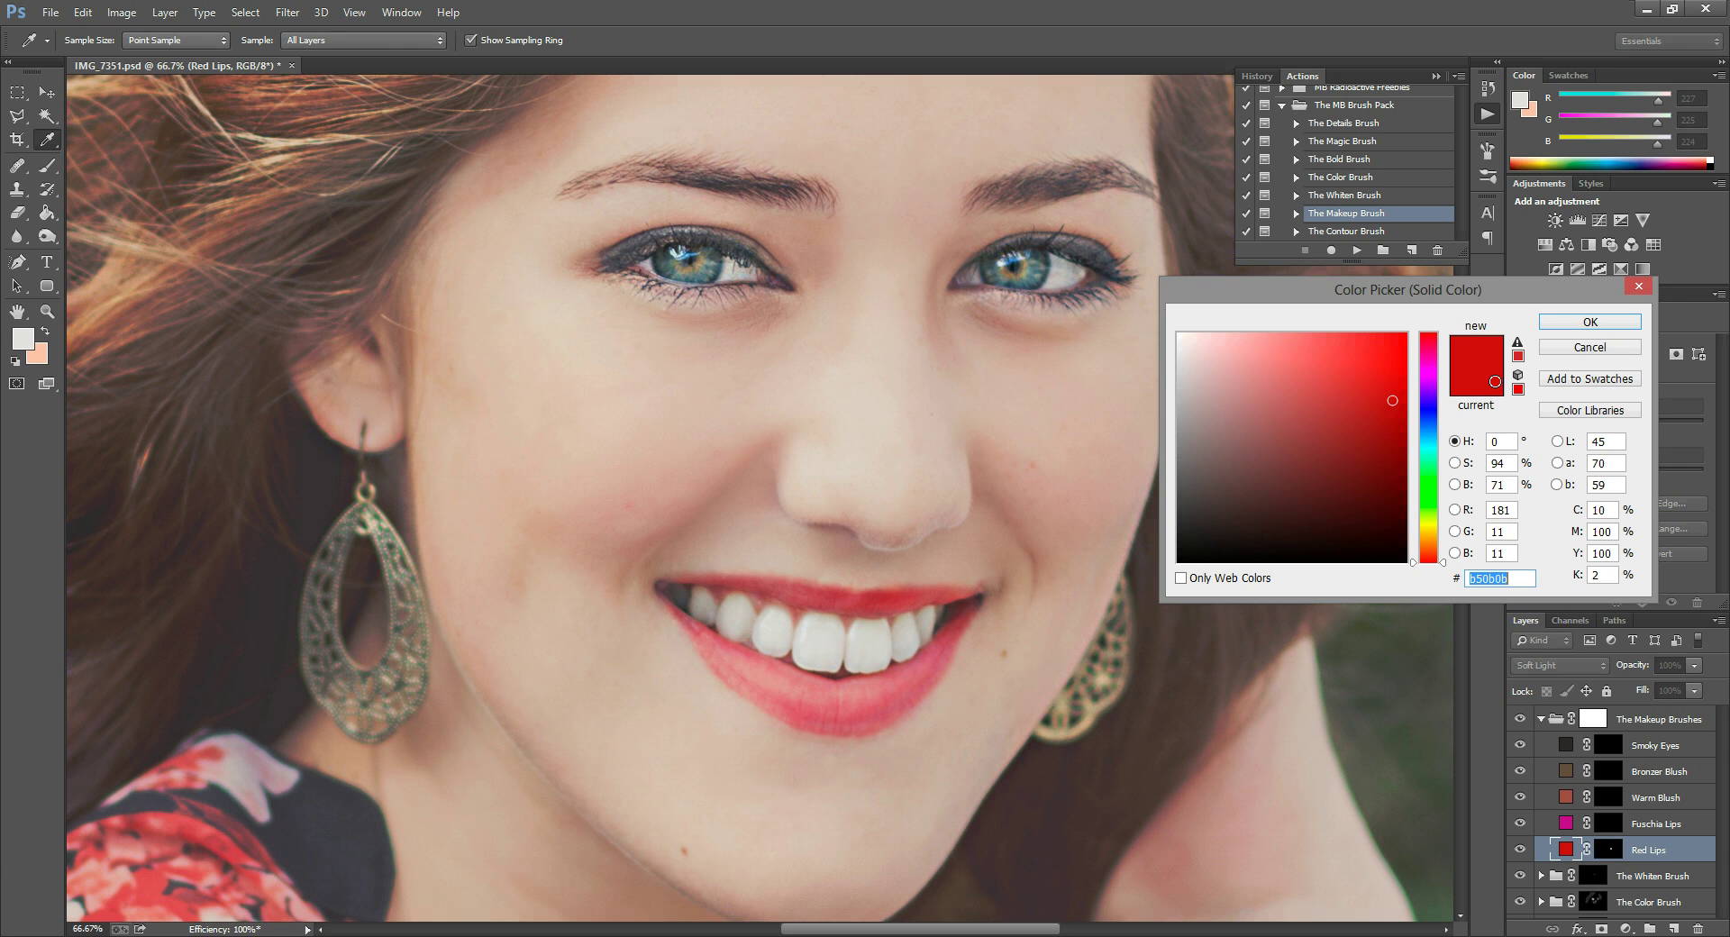
pyautogui.click(1571, 323)
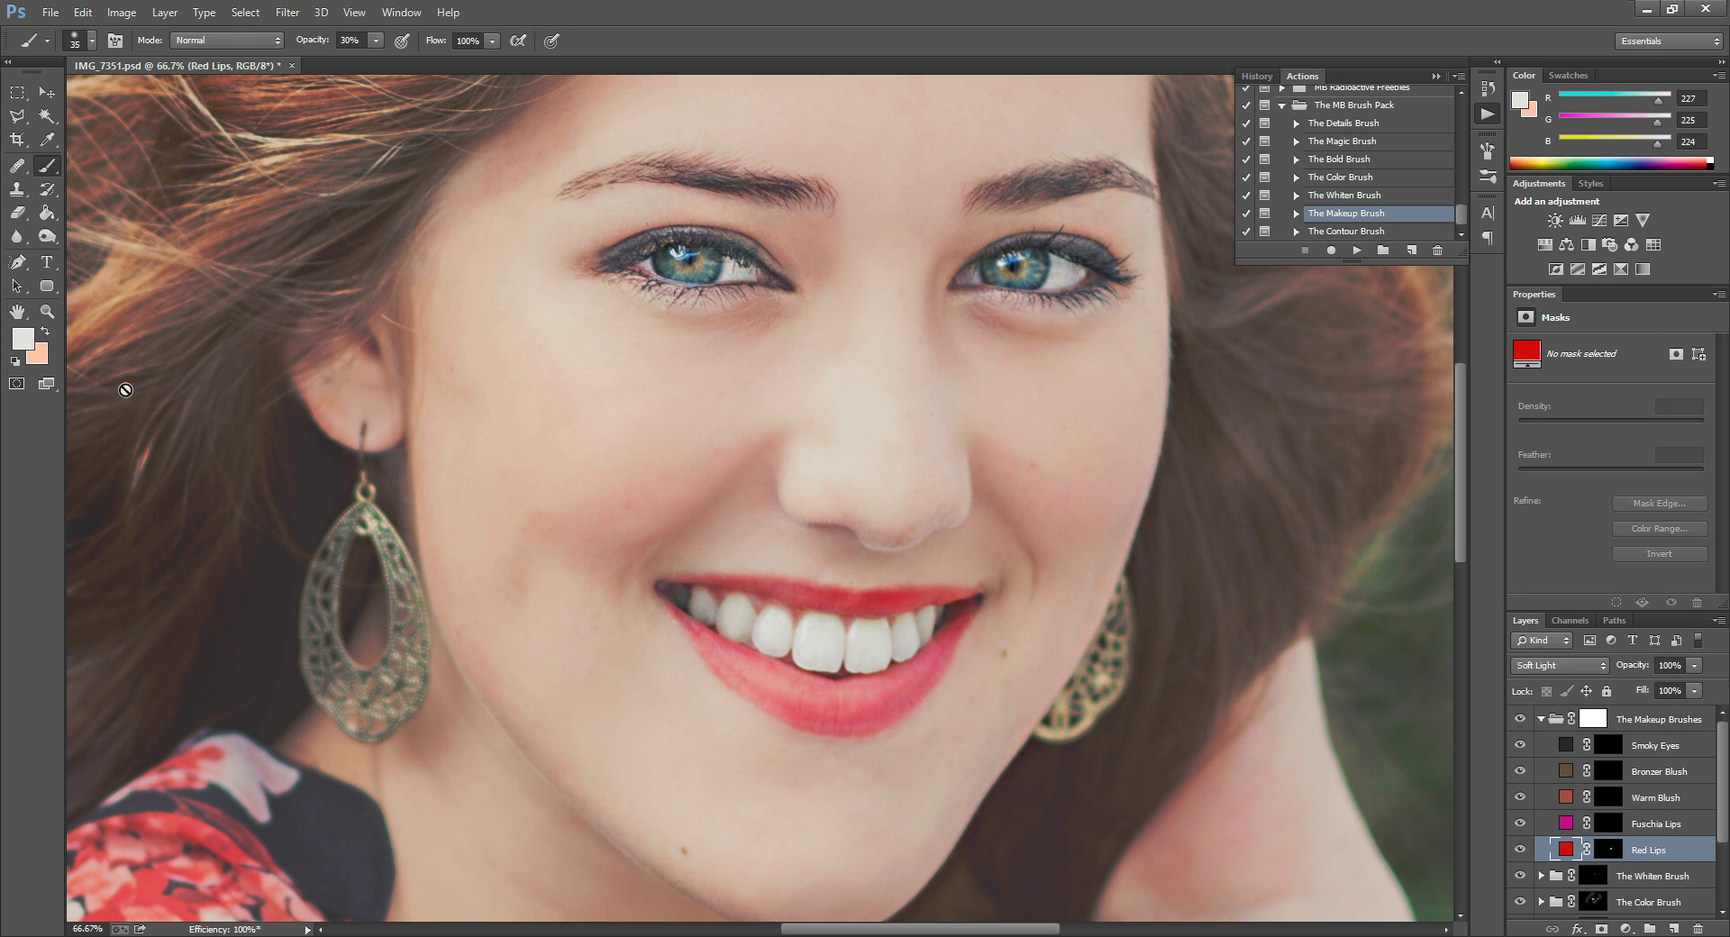
# Paint blush on the cheek on the Warm Blush mask with a white 300 px brush at 10% opacity.
pyautogui.click(47, 311)
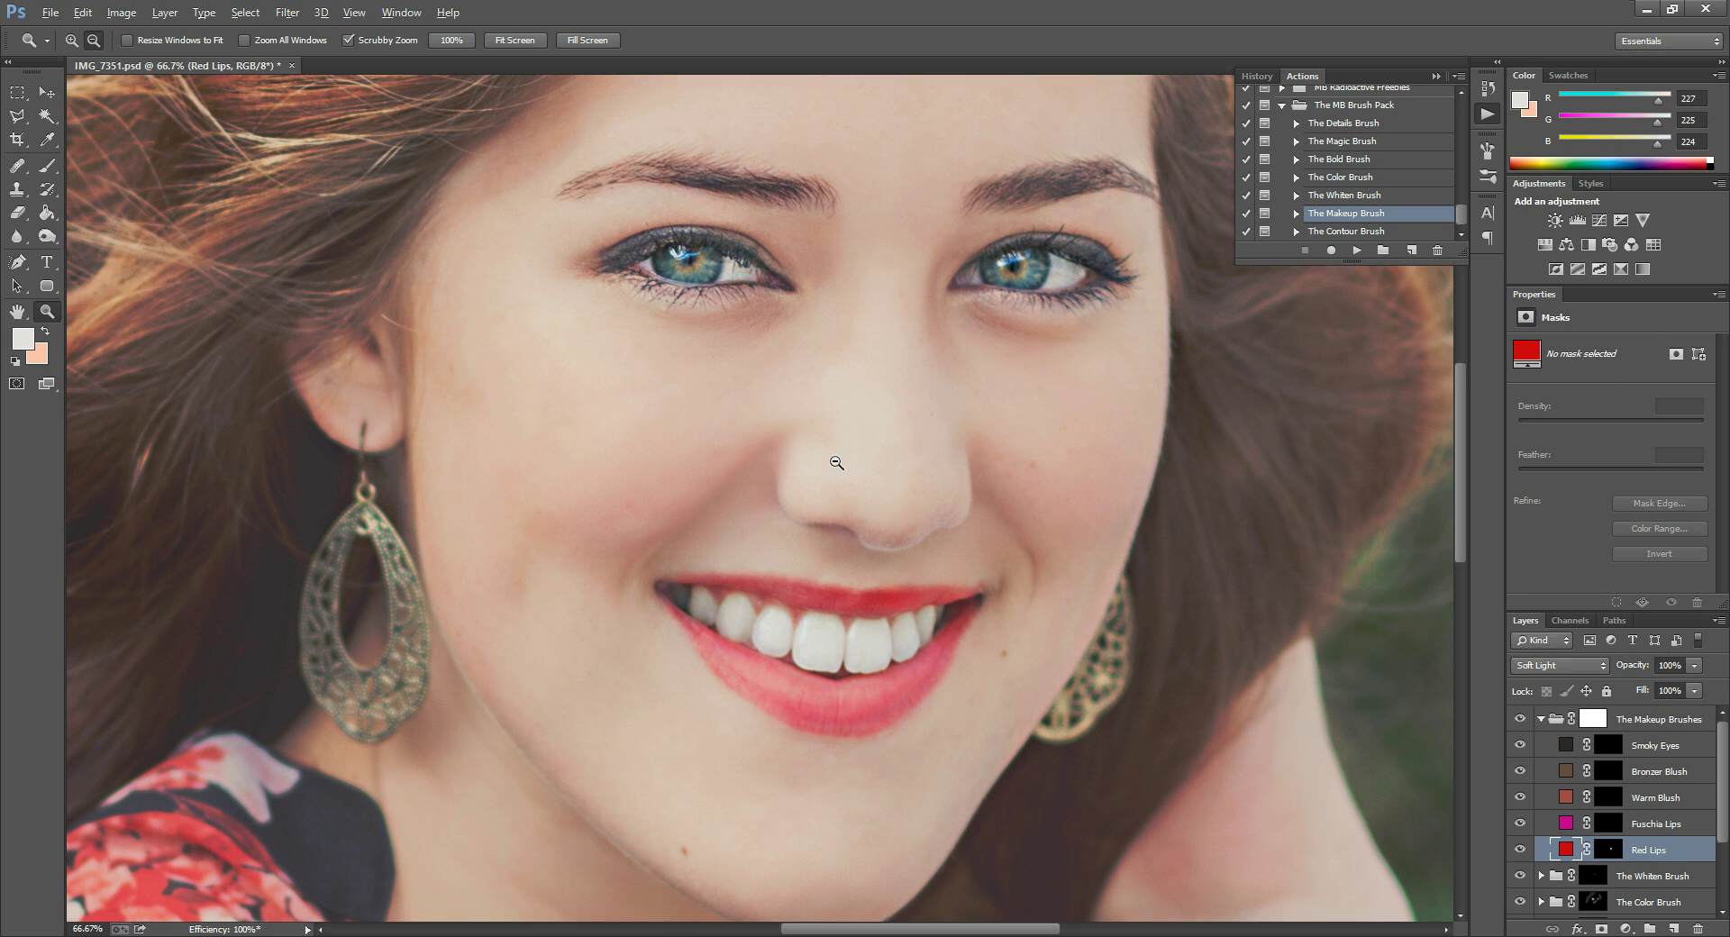
pyautogui.keyDown('alt'); pyautogui.click(908, 359); pyautogui.keyUp('alt')
pyautogui.keyDown('alt'); pyautogui.click(1065, 551); pyautogui.keyUp('alt')
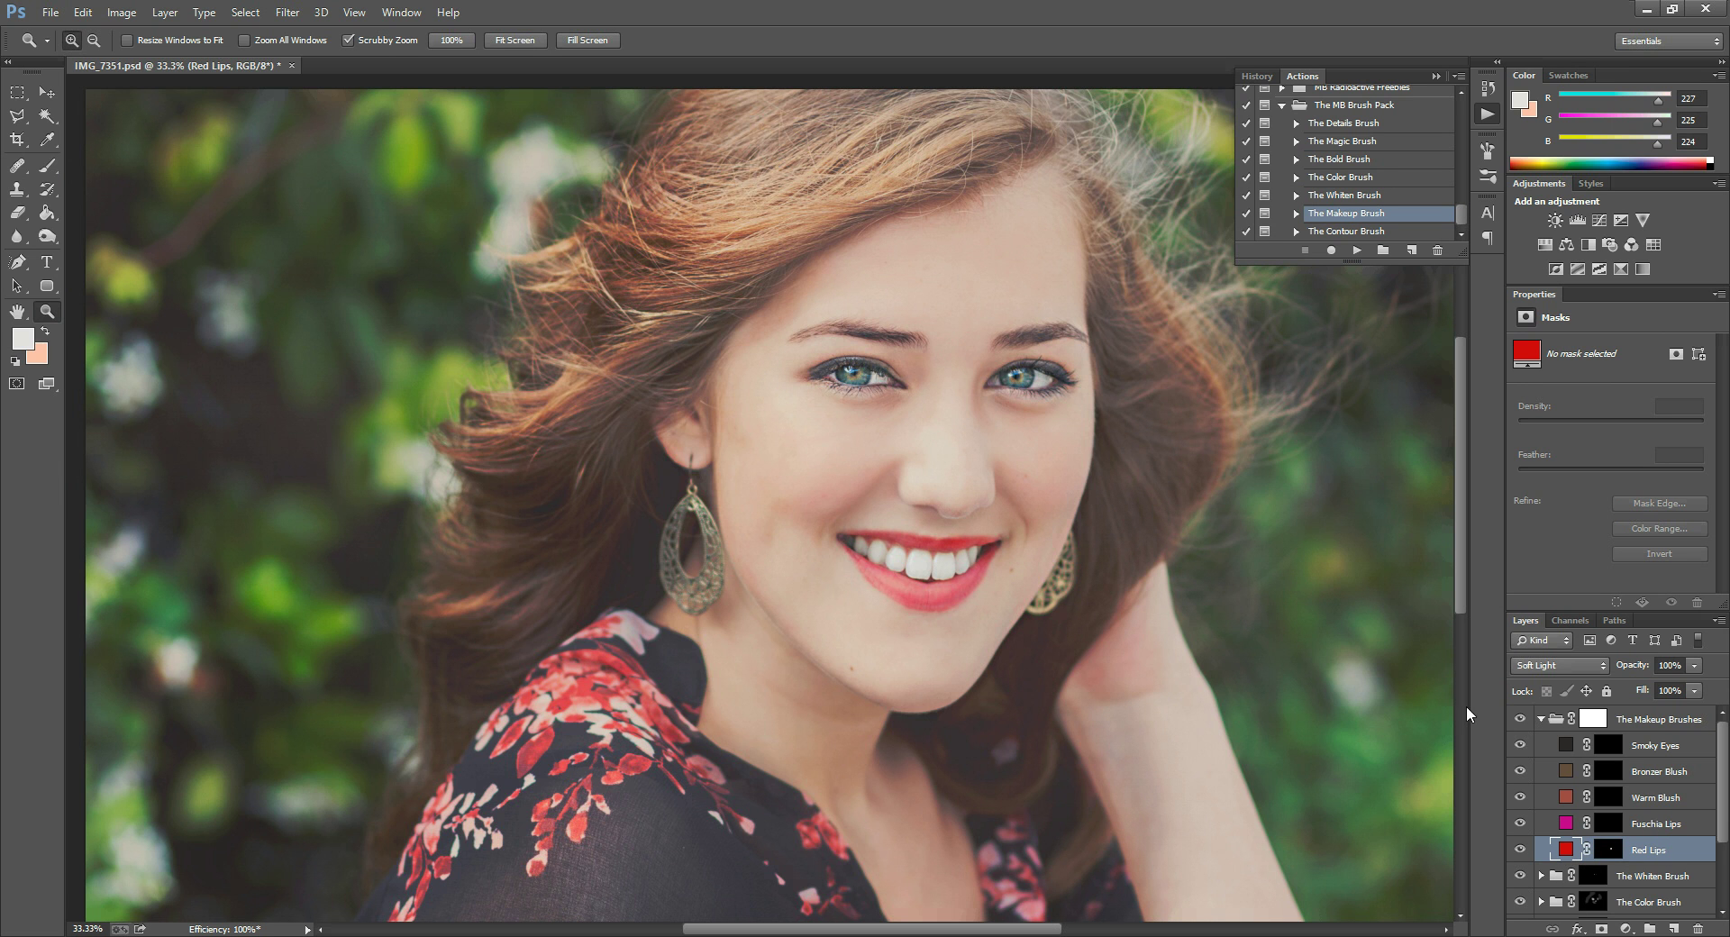
pyautogui.click(1608, 797)
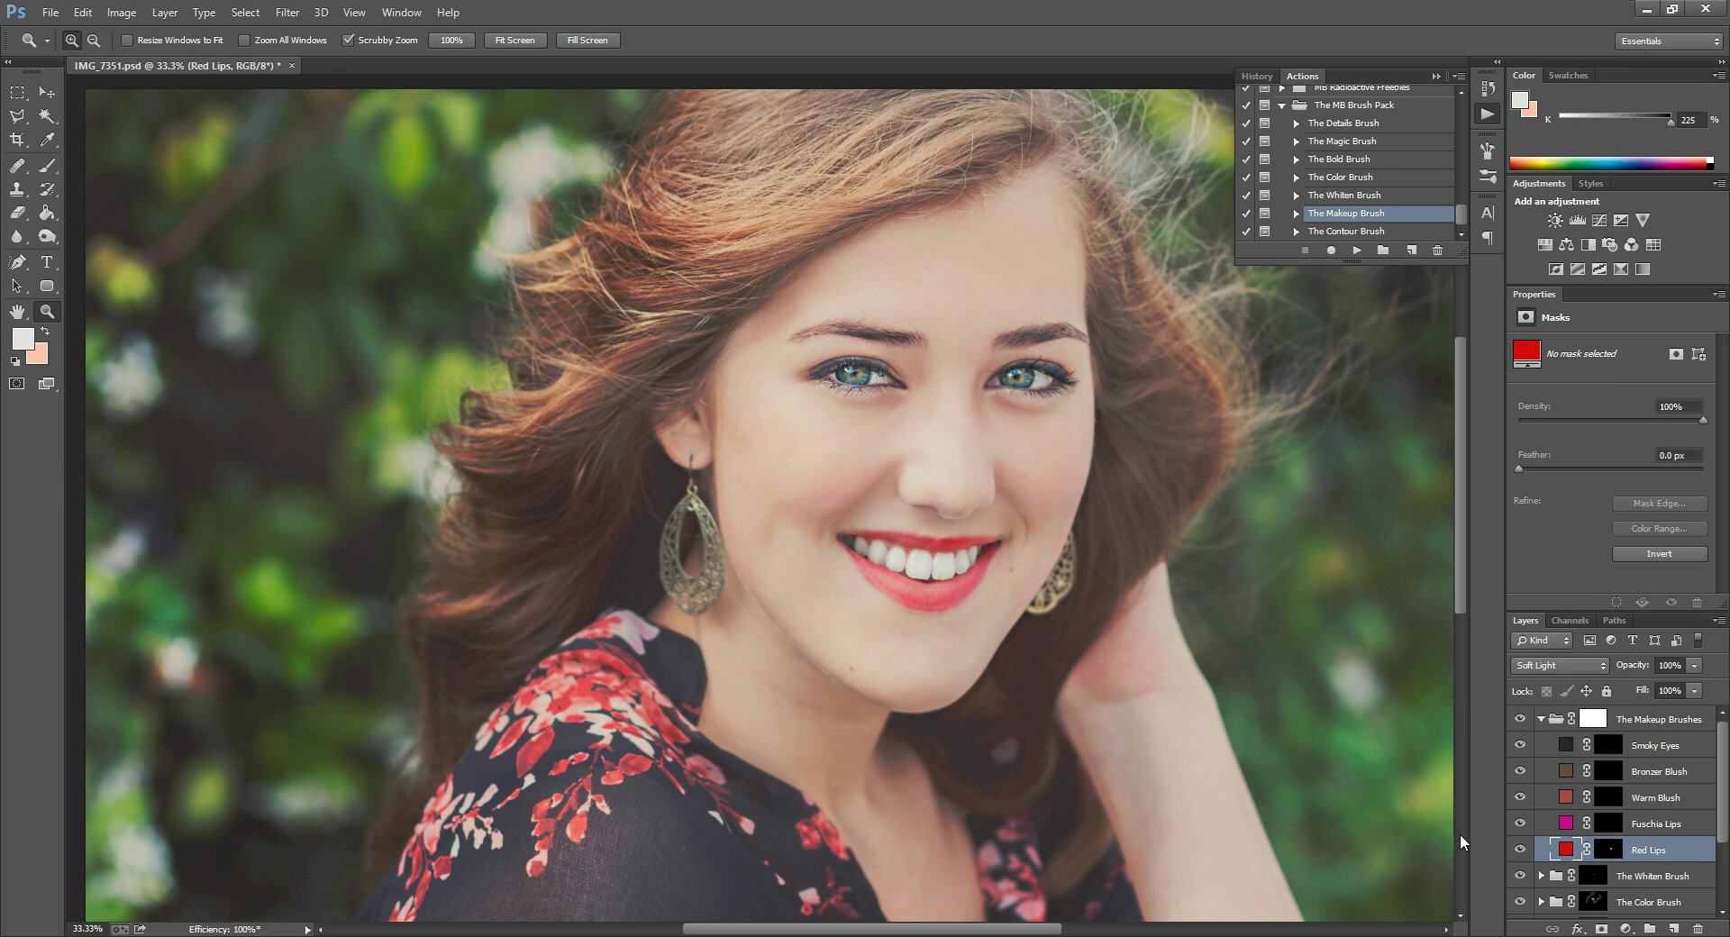
pyautogui.click(47, 165)
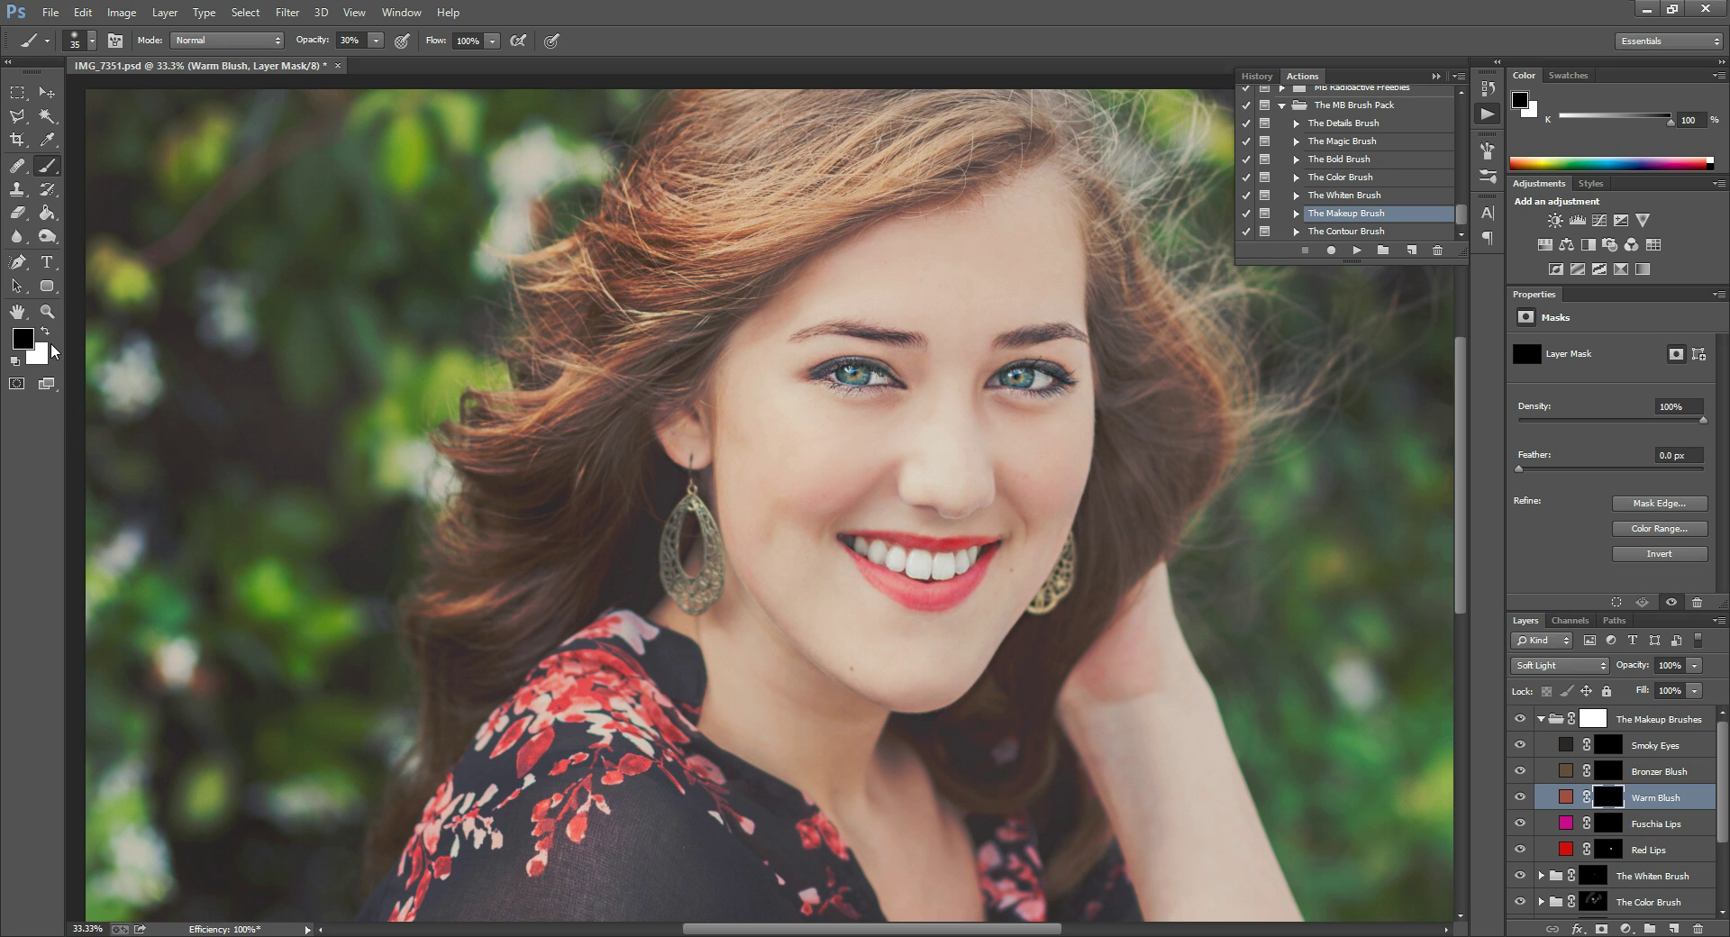
pyautogui.click(46, 333)
pyautogui.press(']')
pyautogui.press(']')
pyautogui.press(']')
pyautogui.press(']')
pyautogui.press(']')
pyautogui.press(']')
pyautogui.press(']')
pyautogui.press(']')
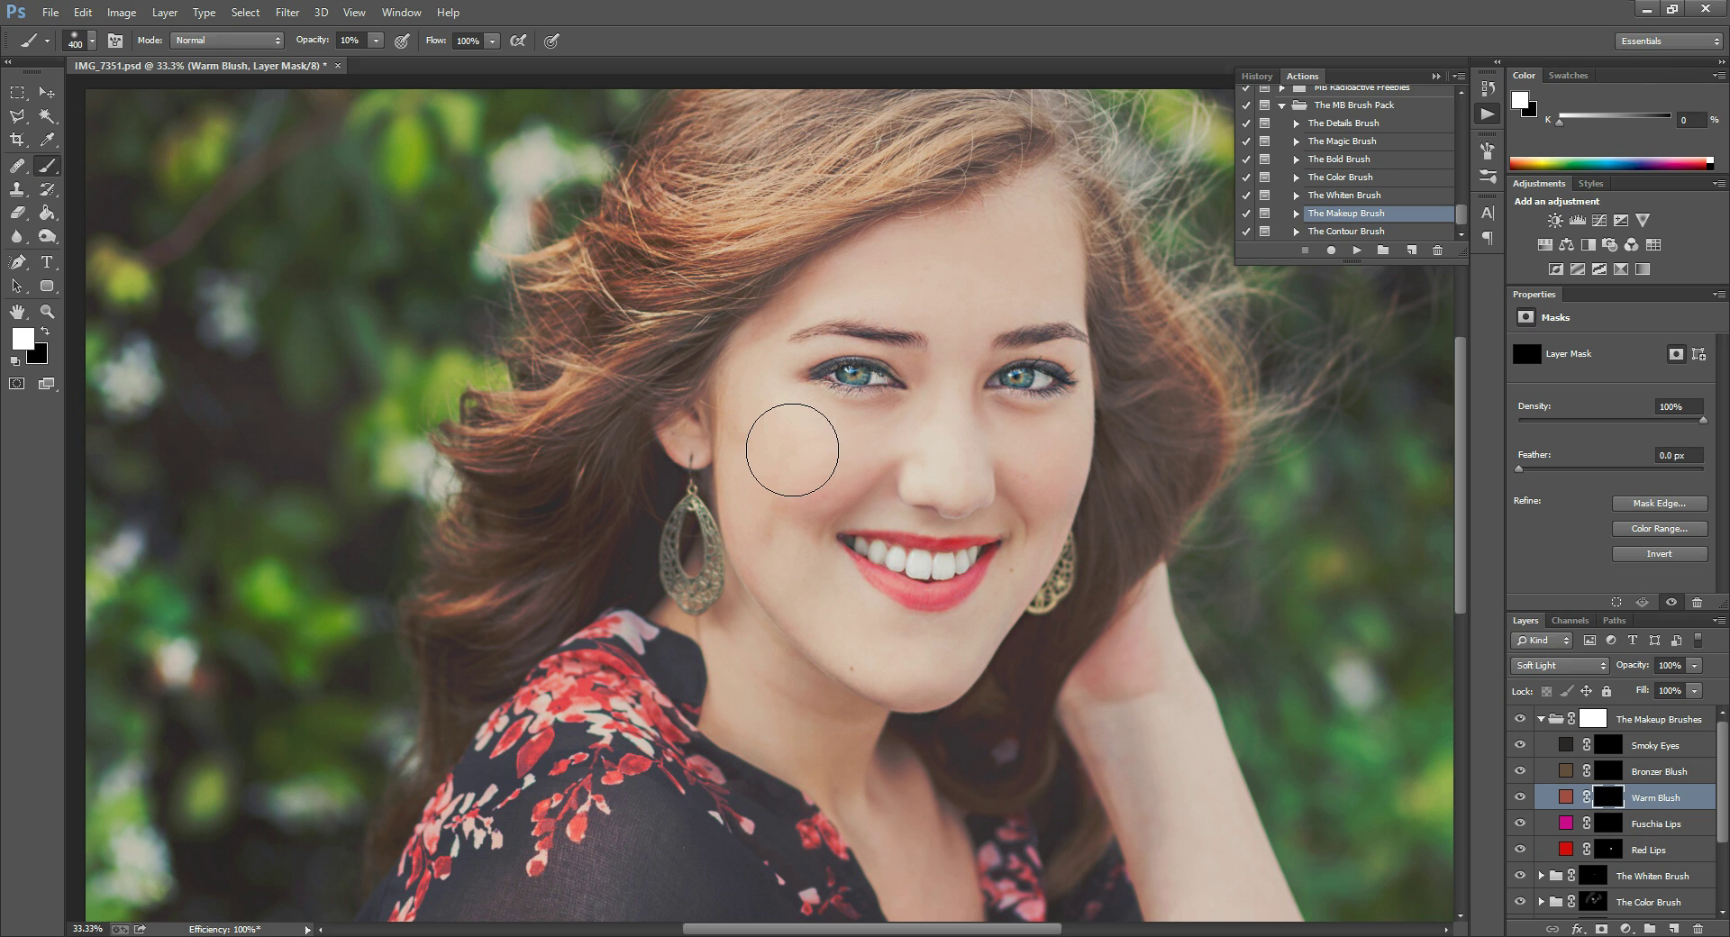
pyautogui.press('[')
pyautogui.moveTo(830, 529)
pyautogui.mouseDown()
pyautogui.moveTo(792, 458)
pyautogui.moveTo(818, 481)
pyautogui.mouseUp()
# Paint bronzer across the nose and cheek on the Bronzer Blush mask with the white 300 px brush at 10% opacity.
pyautogui.click(1608, 771)
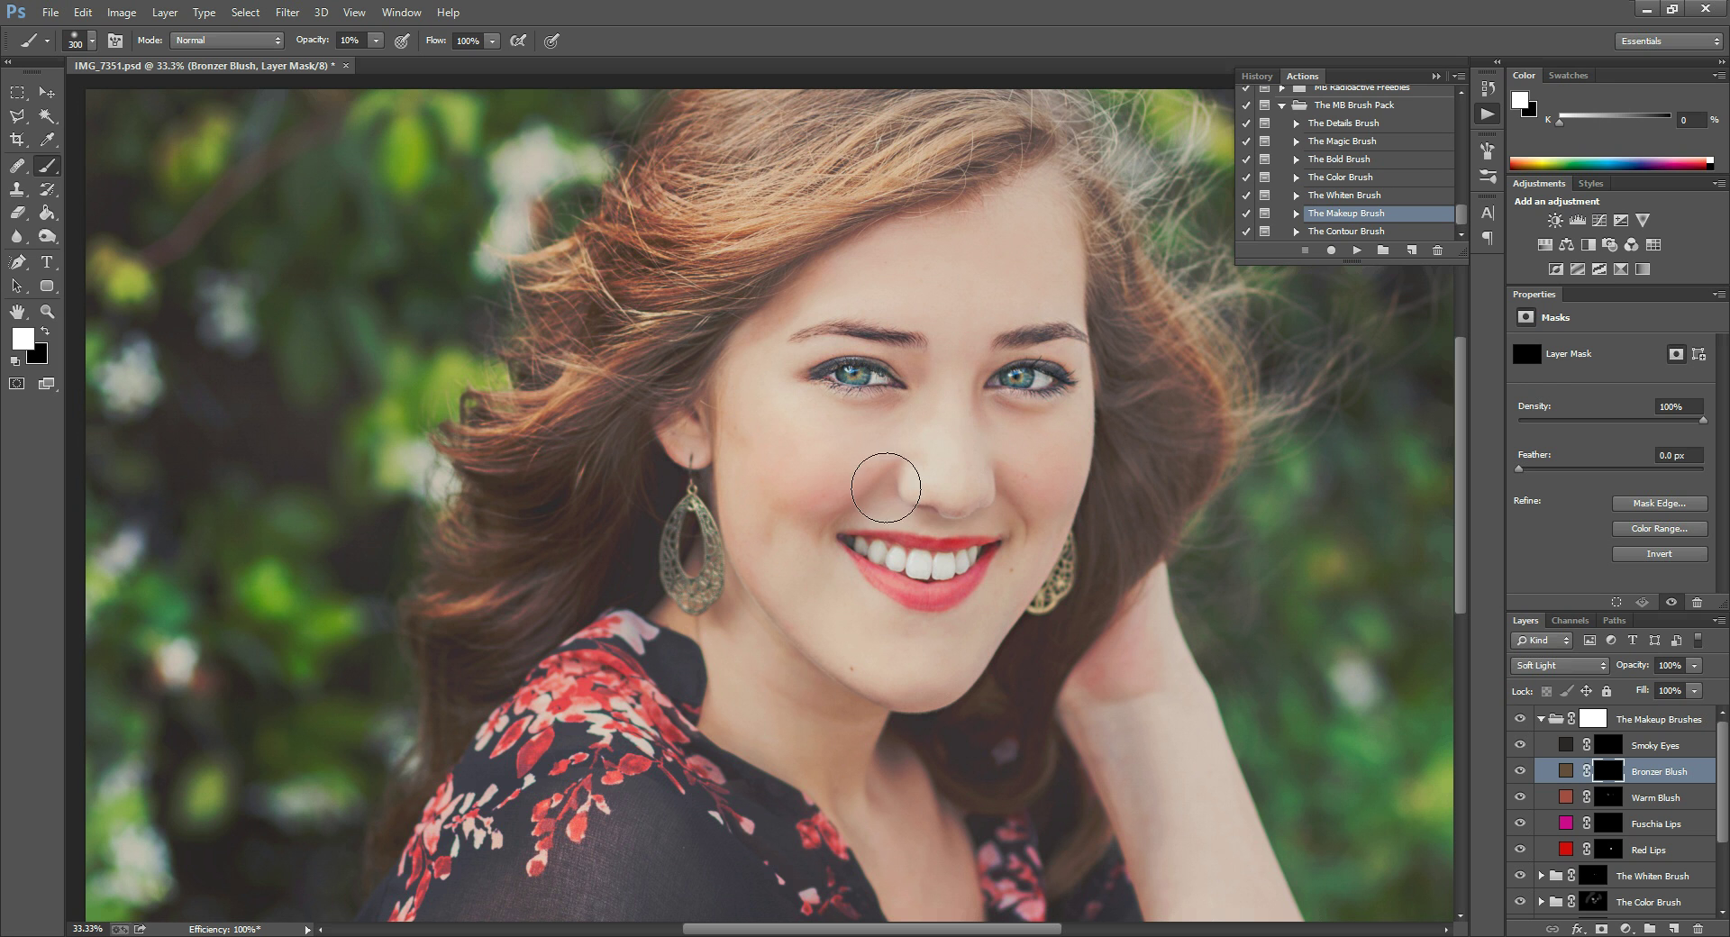
pyautogui.moveTo(919, 463)
pyautogui.mouseDown()
pyautogui.moveTo(790, 421)
pyautogui.moveTo(746, 355)
pyautogui.moveTo(866, 358)
pyautogui.moveTo(811, 332)
pyautogui.moveTo(828, 298)
pyautogui.moveTo(921, 254)
pyautogui.moveTo(929, 293)
pyautogui.moveTo(993, 230)
pyautogui.moveTo(1044, 274)
pyautogui.moveTo(1048, 237)
pyautogui.moveTo(940, 372)
pyautogui.moveTo(1001, 466)
pyautogui.moveTo(1050, 437)
pyautogui.moveTo(870, 536)
pyautogui.moveTo(803, 504)
pyautogui.moveTo(796, 470)
pyautogui.moveTo(952, 550)
pyautogui.moveTo(756, 649)
pyautogui.moveTo(822, 445)
pyautogui.moveTo(776, 439)
pyautogui.mouseUp()
# Paint the upper lid of the left-hand eye on the Smoky Eyes mask with a white 70 px brush at 10% opacity.
pyautogui.click(1608, 747)
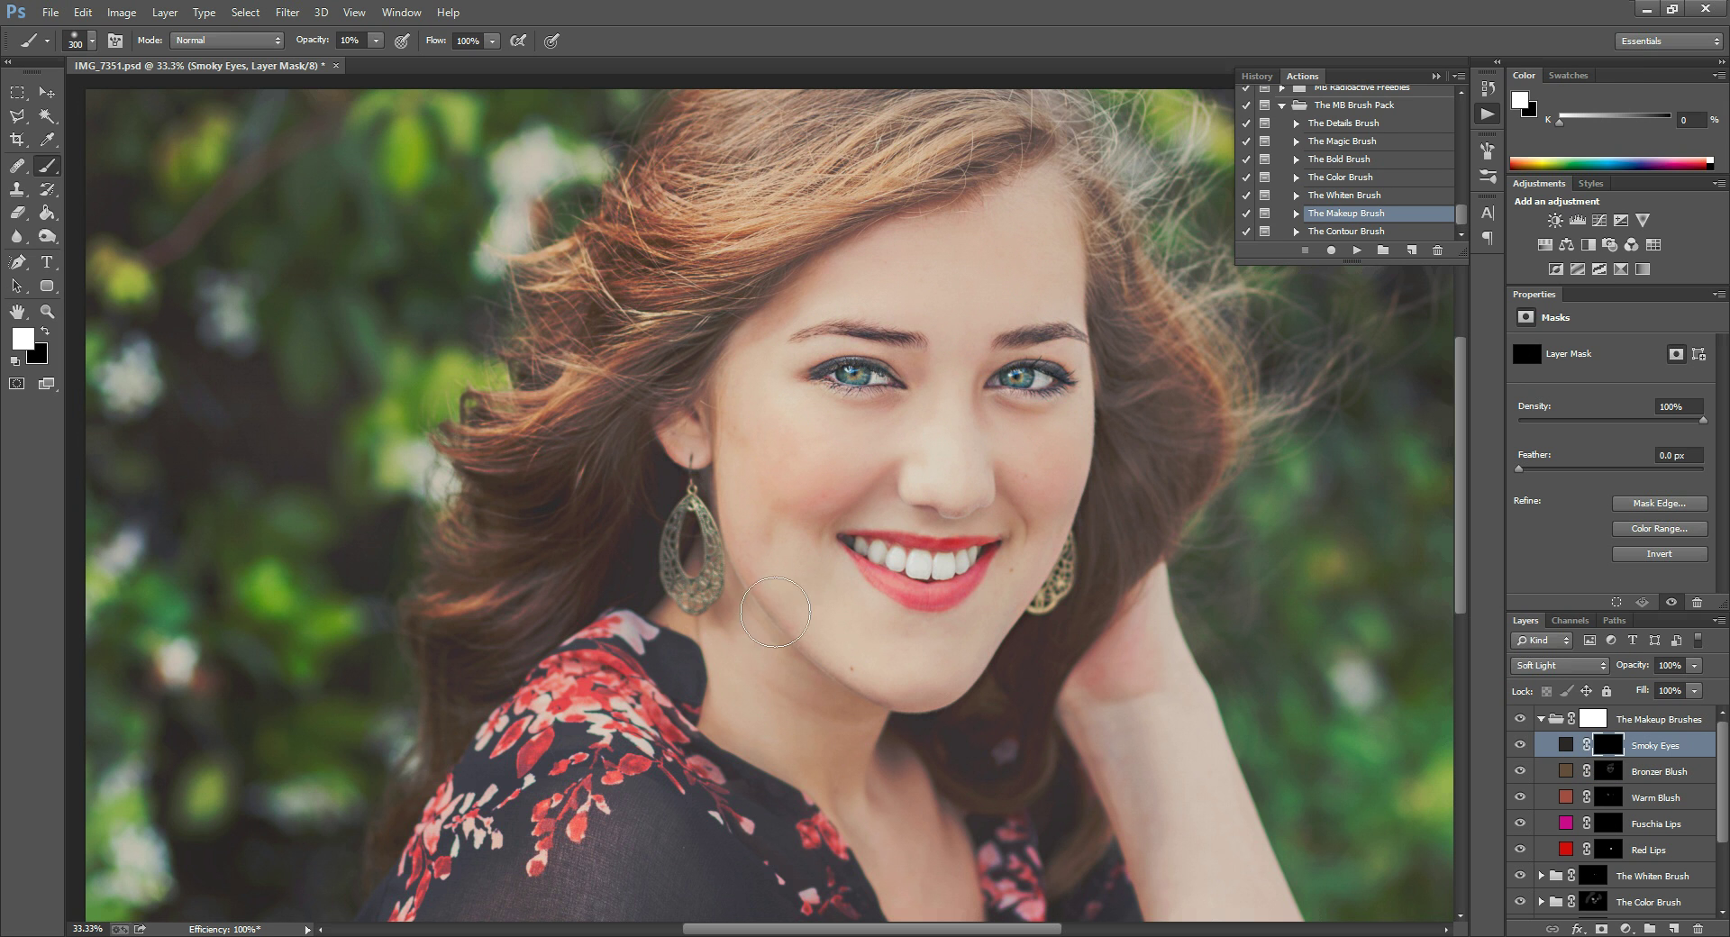
pyautogui.press('[')
pyautogui.press('[')
pyautogui.press('[')
pyautogui.press('[')
pyautogui.press('[')
pyautogui.click(47, 312)
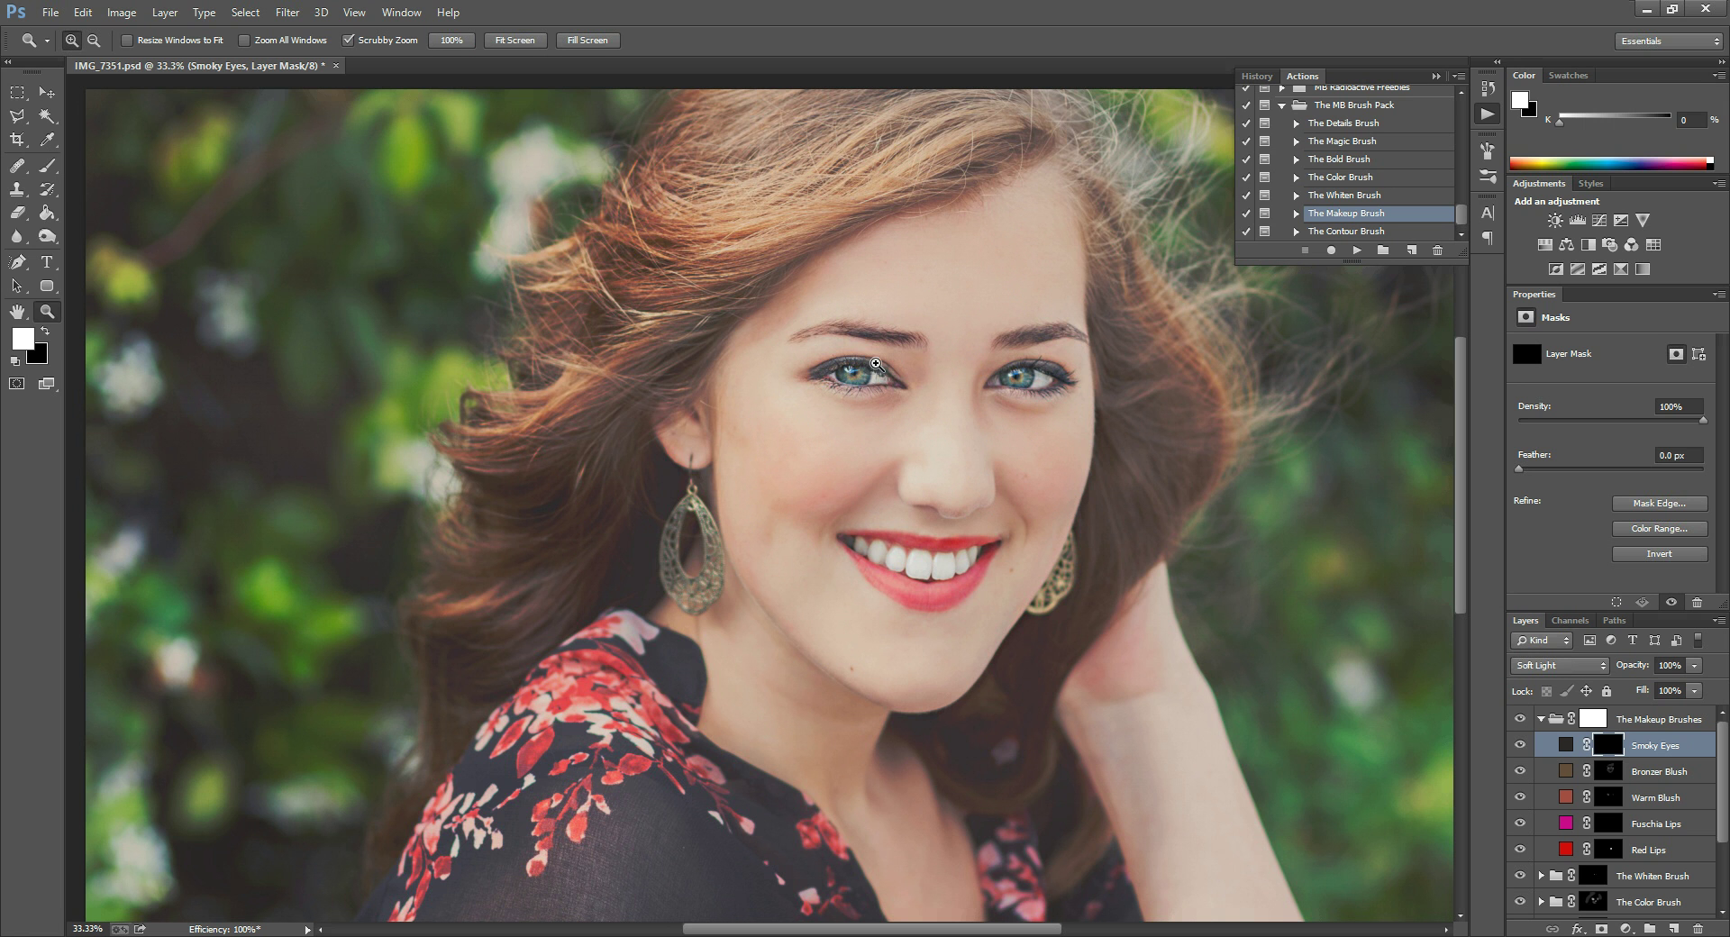
pyautogui.click(846, 373)
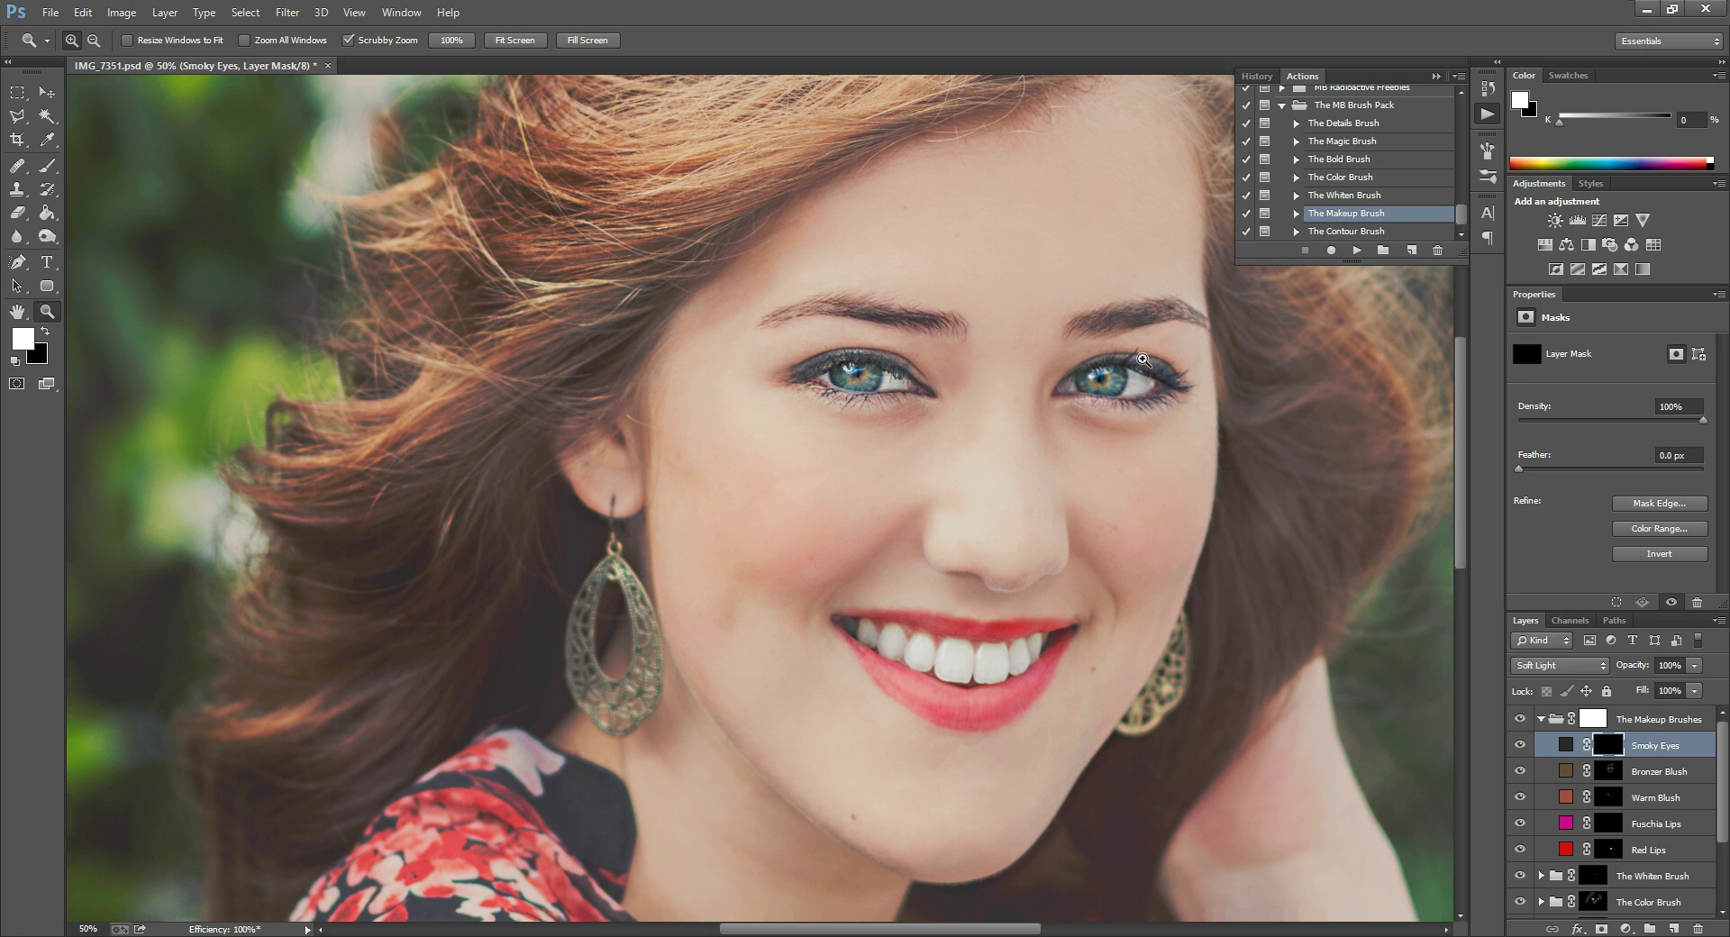
pyautogui.moveTo(860, 932); pyautogui.dragTo(875, 930)
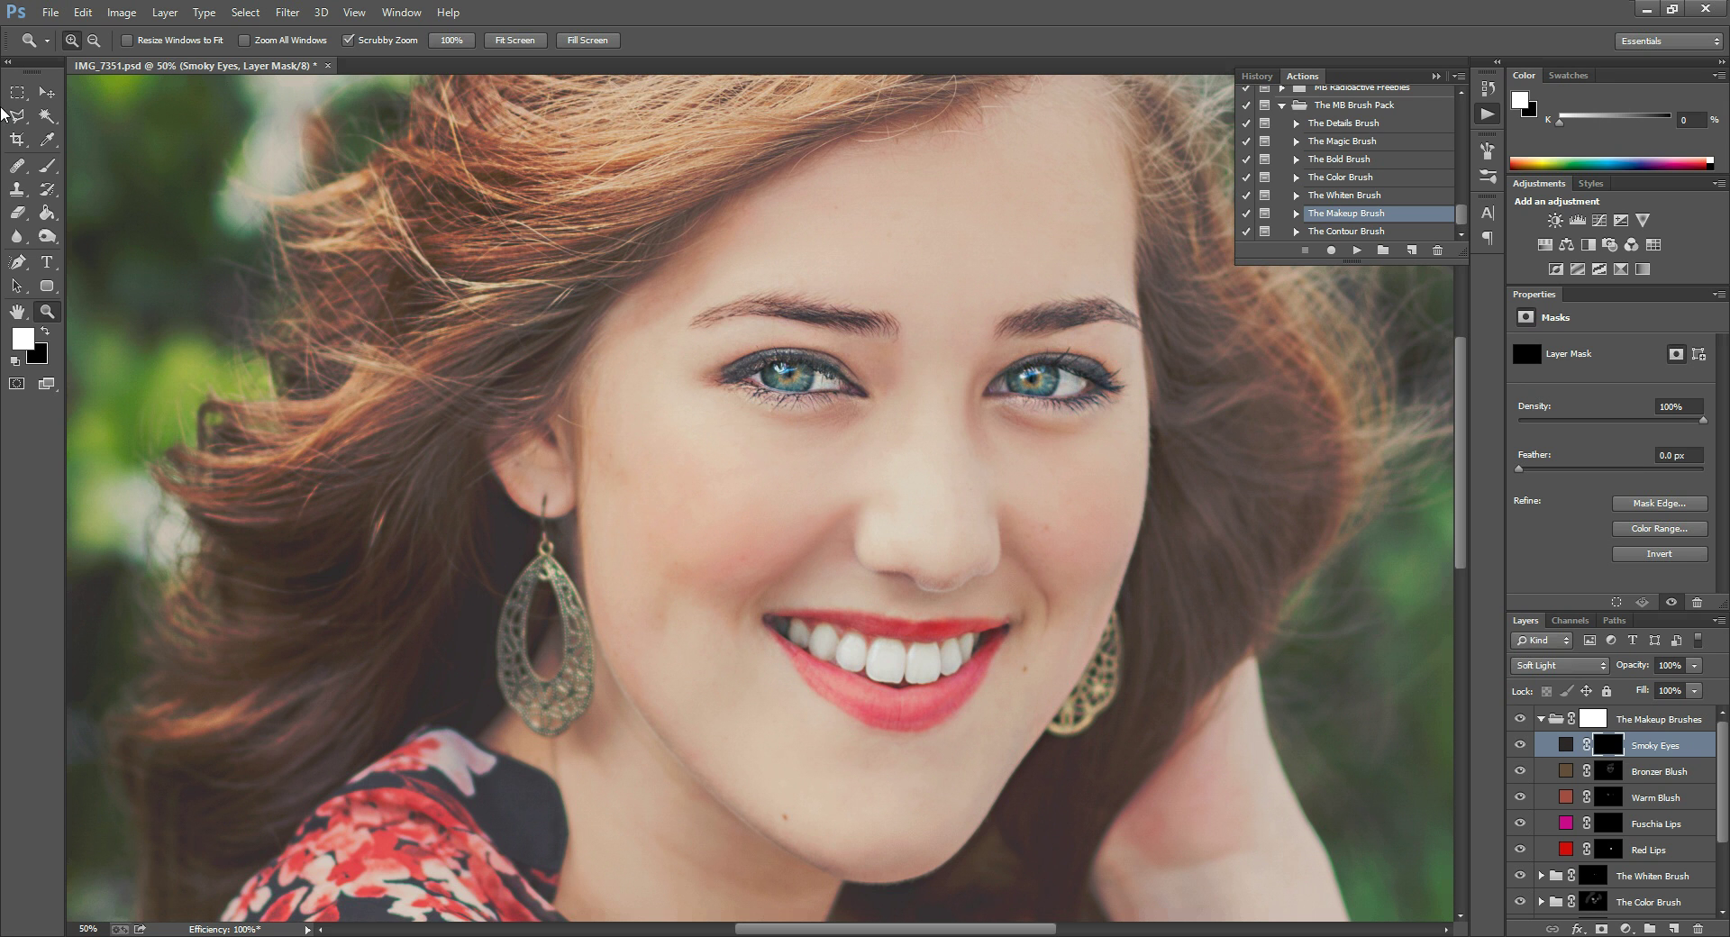
pyautogui.click(47, 166)
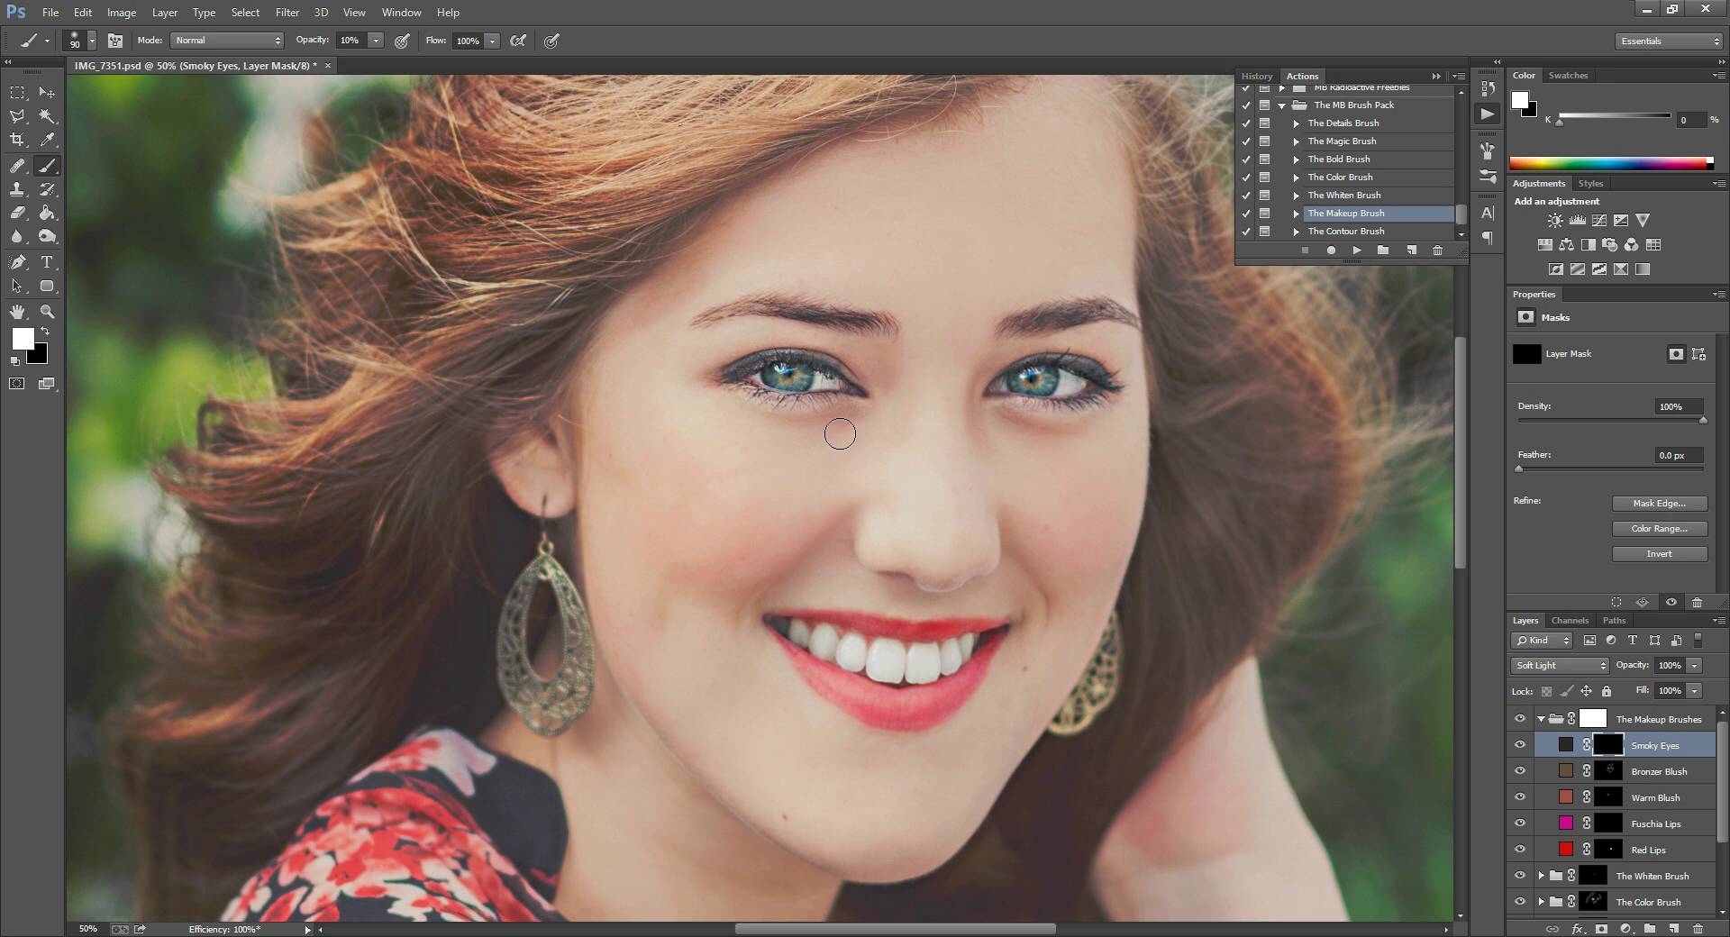
pyautogui.press('[')
pyautogui.press('[')
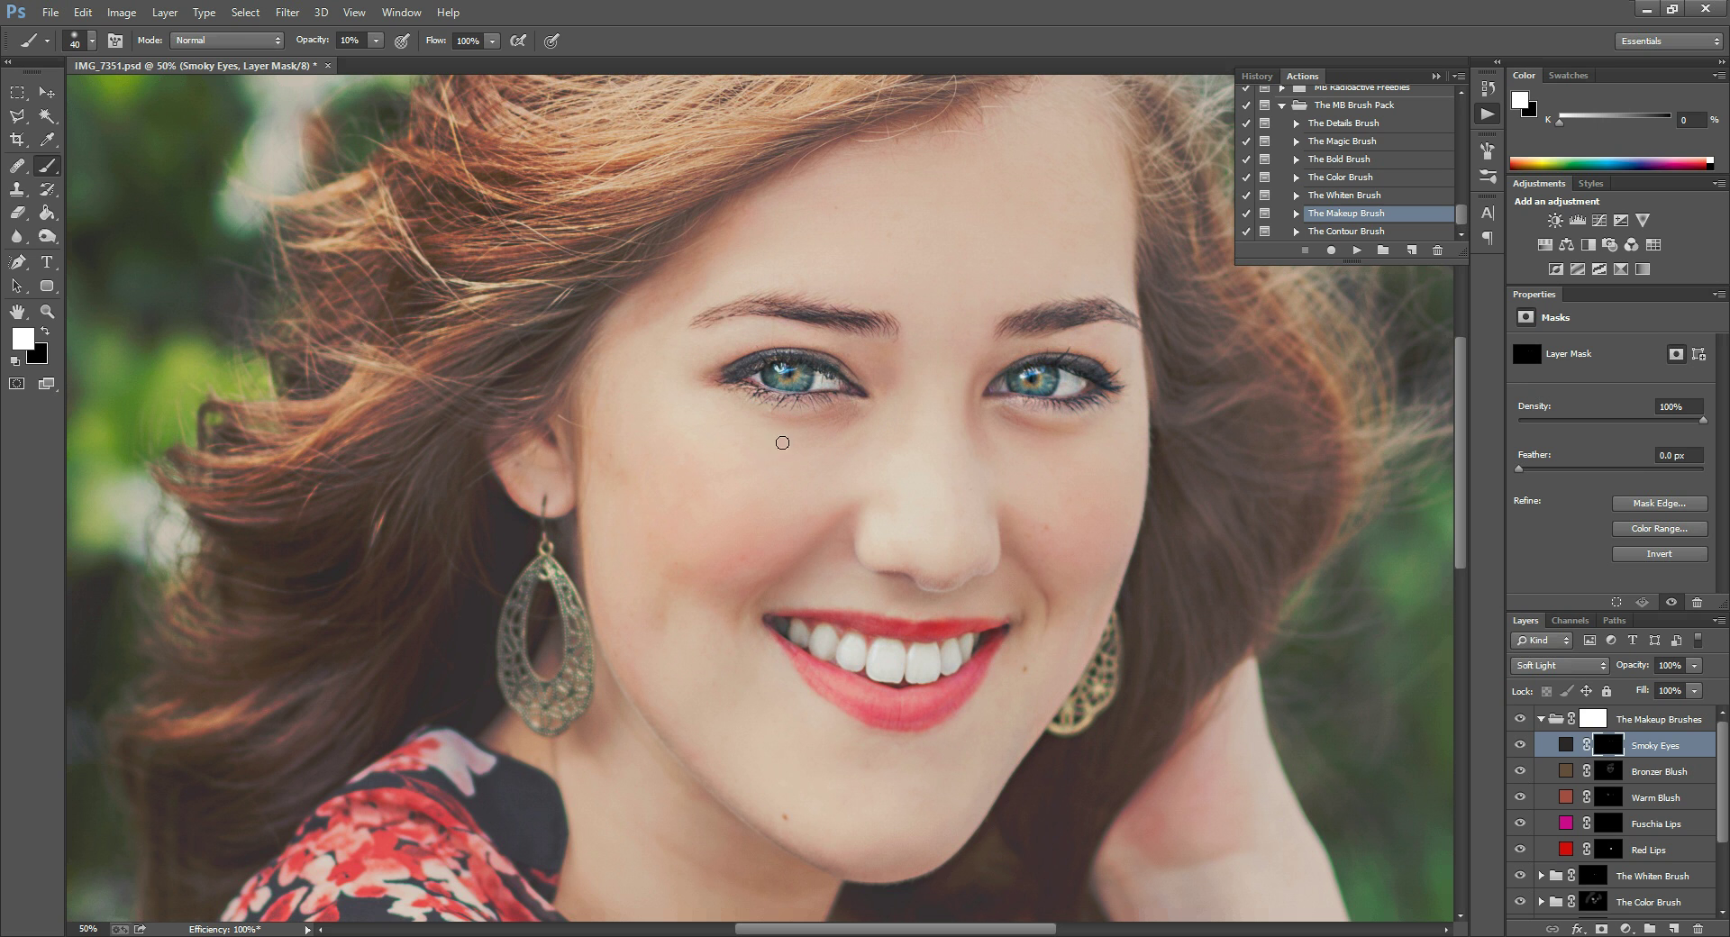
pyautogui.press(']')
pyautogui.press(']')
pyautogui.press(']')
pyautogui.moveTo(760, 341)
pyautogui.mouseDown()
pyautogui.moveTo(712, 357)
pyautogui.moveTo(792, 339)
pyautogui.moveTo(721, 362)
pyautogui.mouseUp()
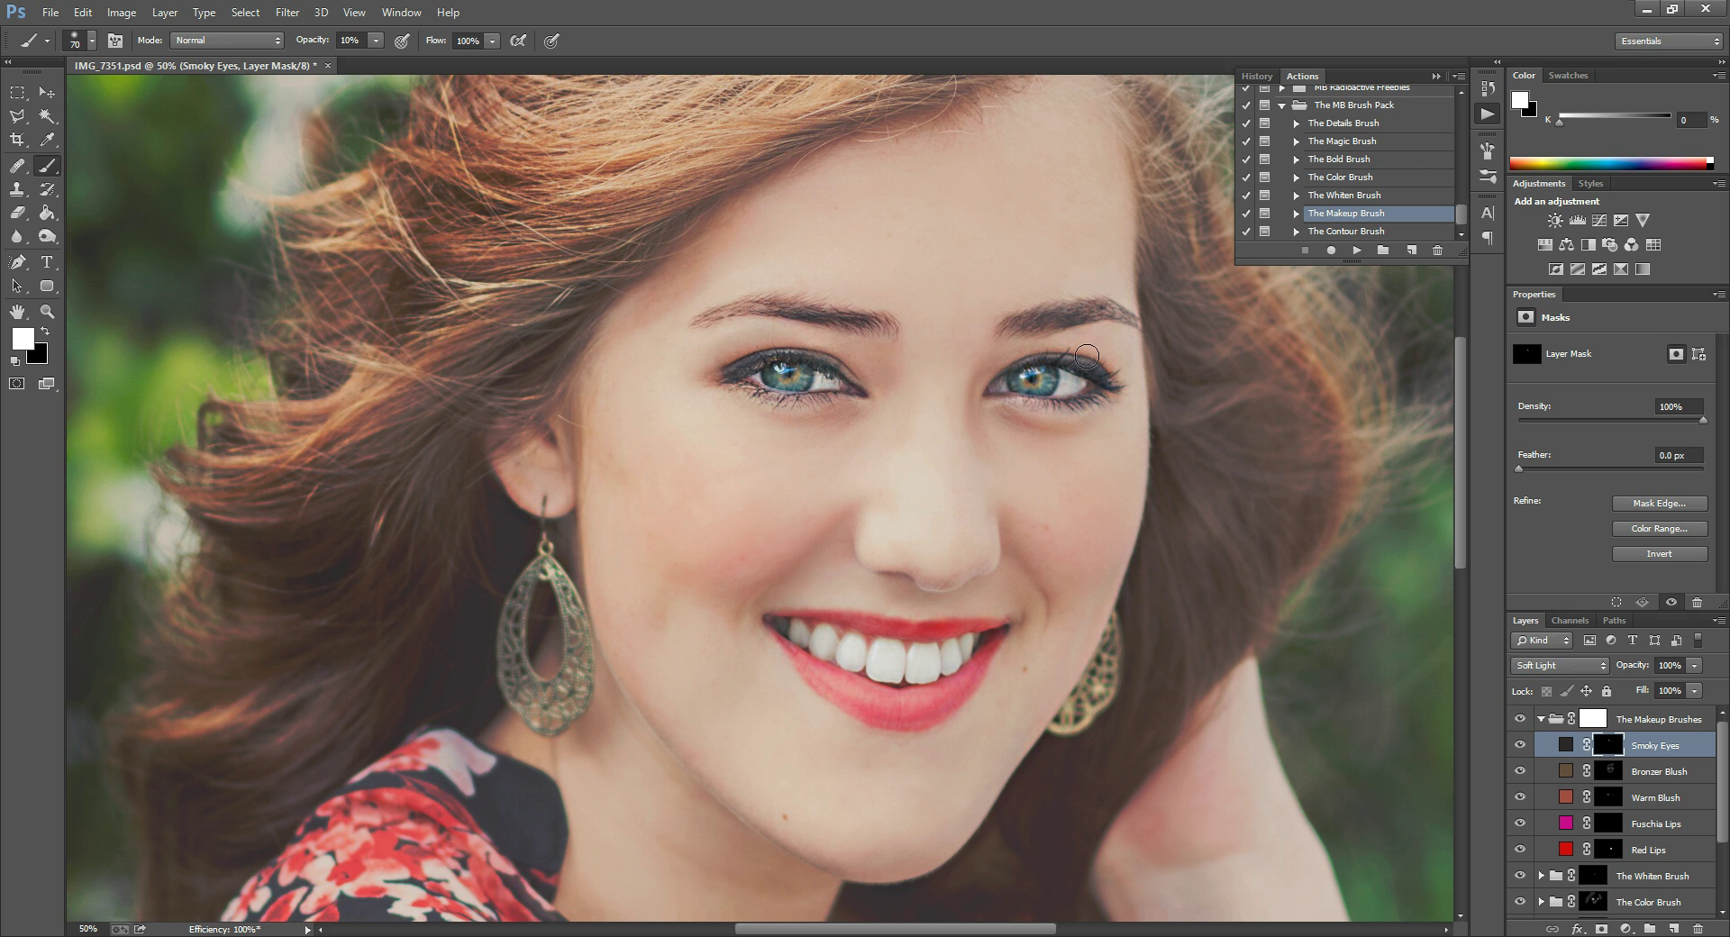
# Paint the other eye's upper lid and build up both lids on the Smoky Eyes mask, reducing the brush to 35 px.
pyautogui.moveTo(1116, 361)
pyautogui.mouseDown()
pyautogui.moveTo(1122, 380)
pyautogui.moveTo(1071, 351)
pyautogui.moveTo(1124, 370)
pyautogui.moveTo(1075, 345)
pyautogui.moveTo(1110, 356)
pyautogui.mouseUp()
pyautogui.moveTo(754, 366)
pyautogui.mouseDown()
pyautogui.moveTo(717, 353)
pyautogui.moveTo(766, 343)
pyautogui.mouseUp()
pyautogui.moveTo(1118, 365); pyautogui.dragTo(1106, 355)
pyautogui.press('[')
pyautogui.press('[')
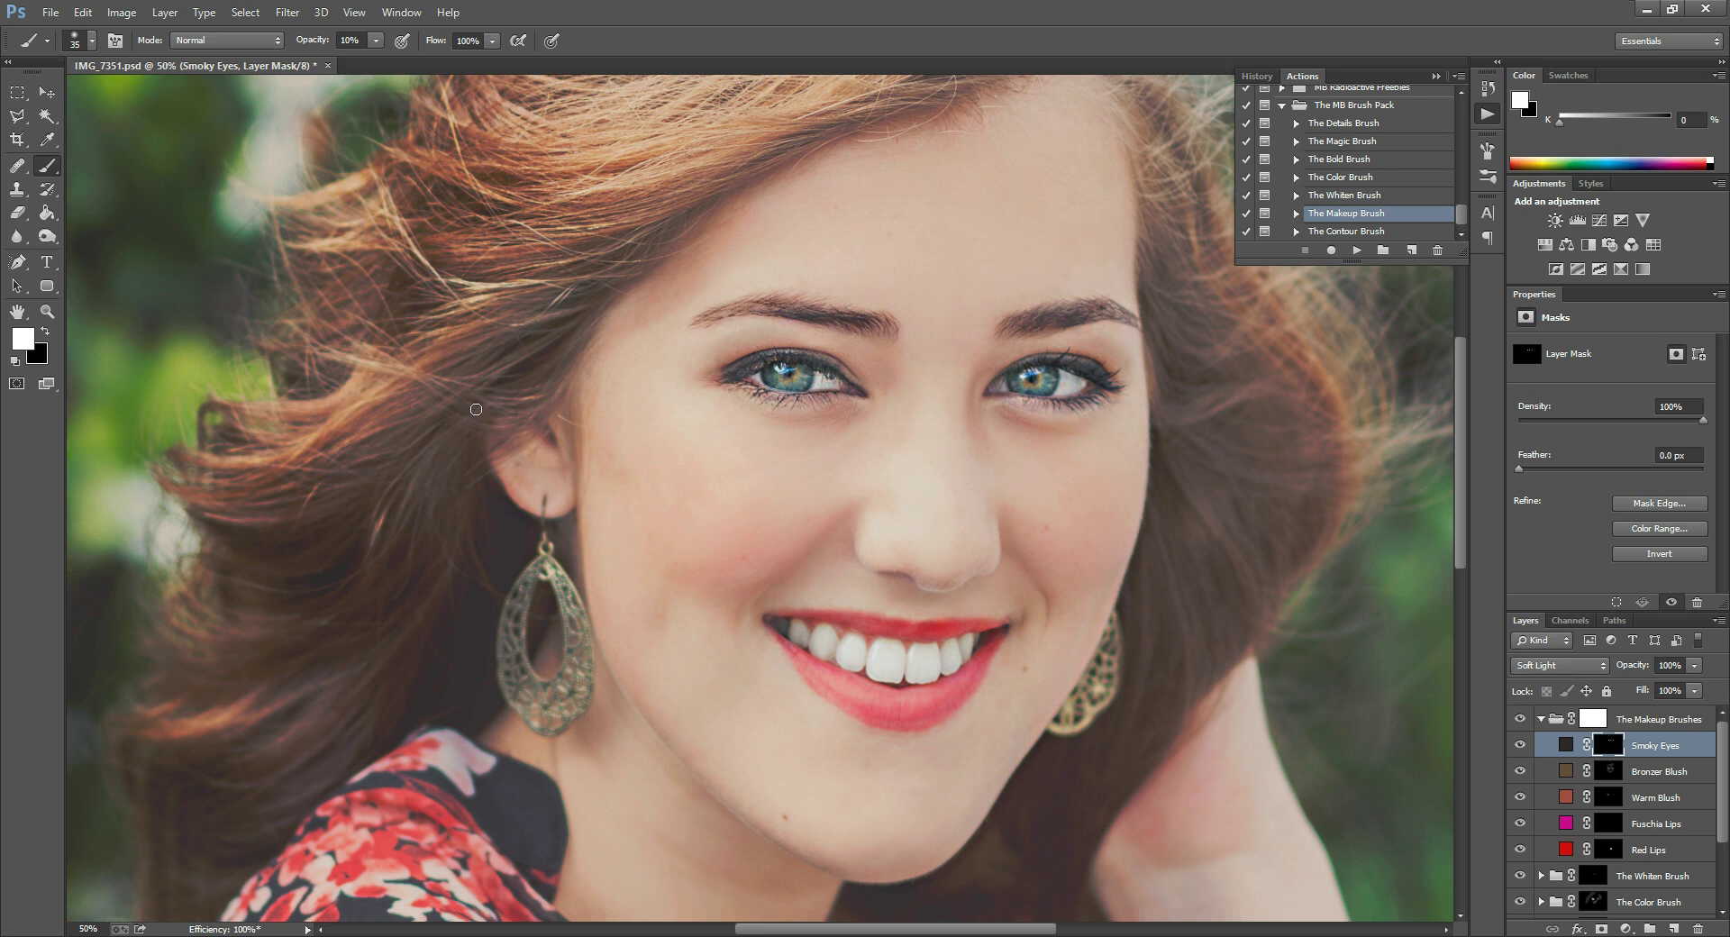
# Collapse The Makeup Brushes group and toggle its visibility to compare the portrait with and without makeup.
pyautogui.click(47, 311)
pyautogui.keyDown('alt'); pyautogui.click(752, 410); pyautogui.keyUp('alt')
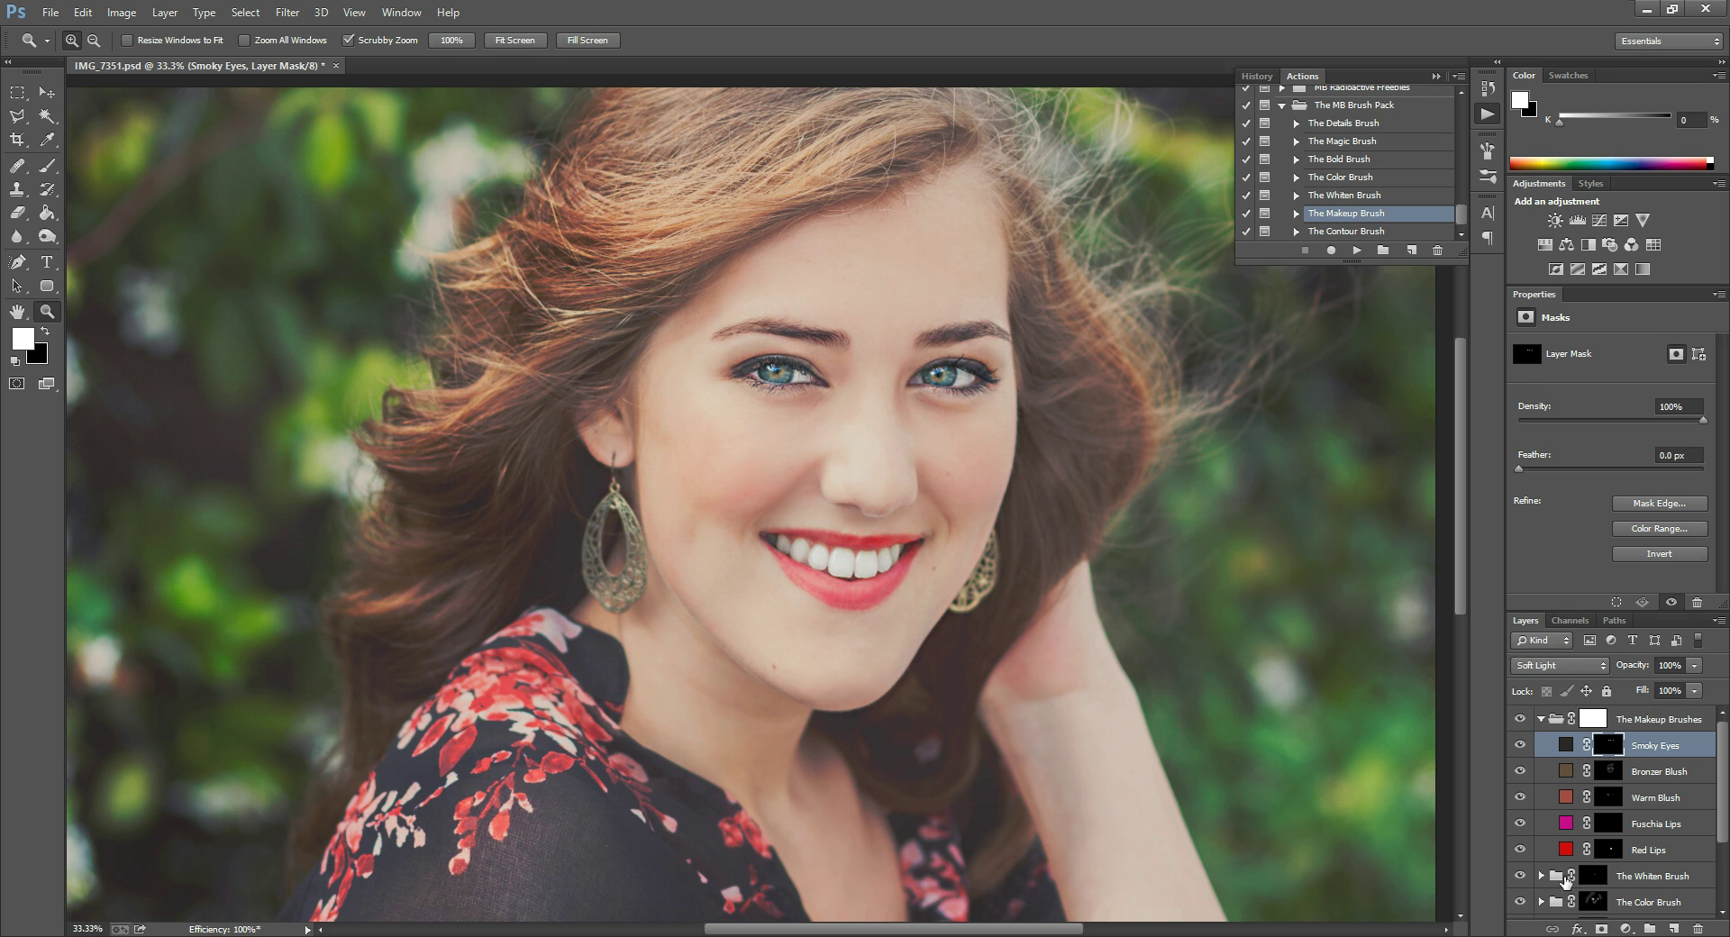
pyautogui.click(1541, 720)
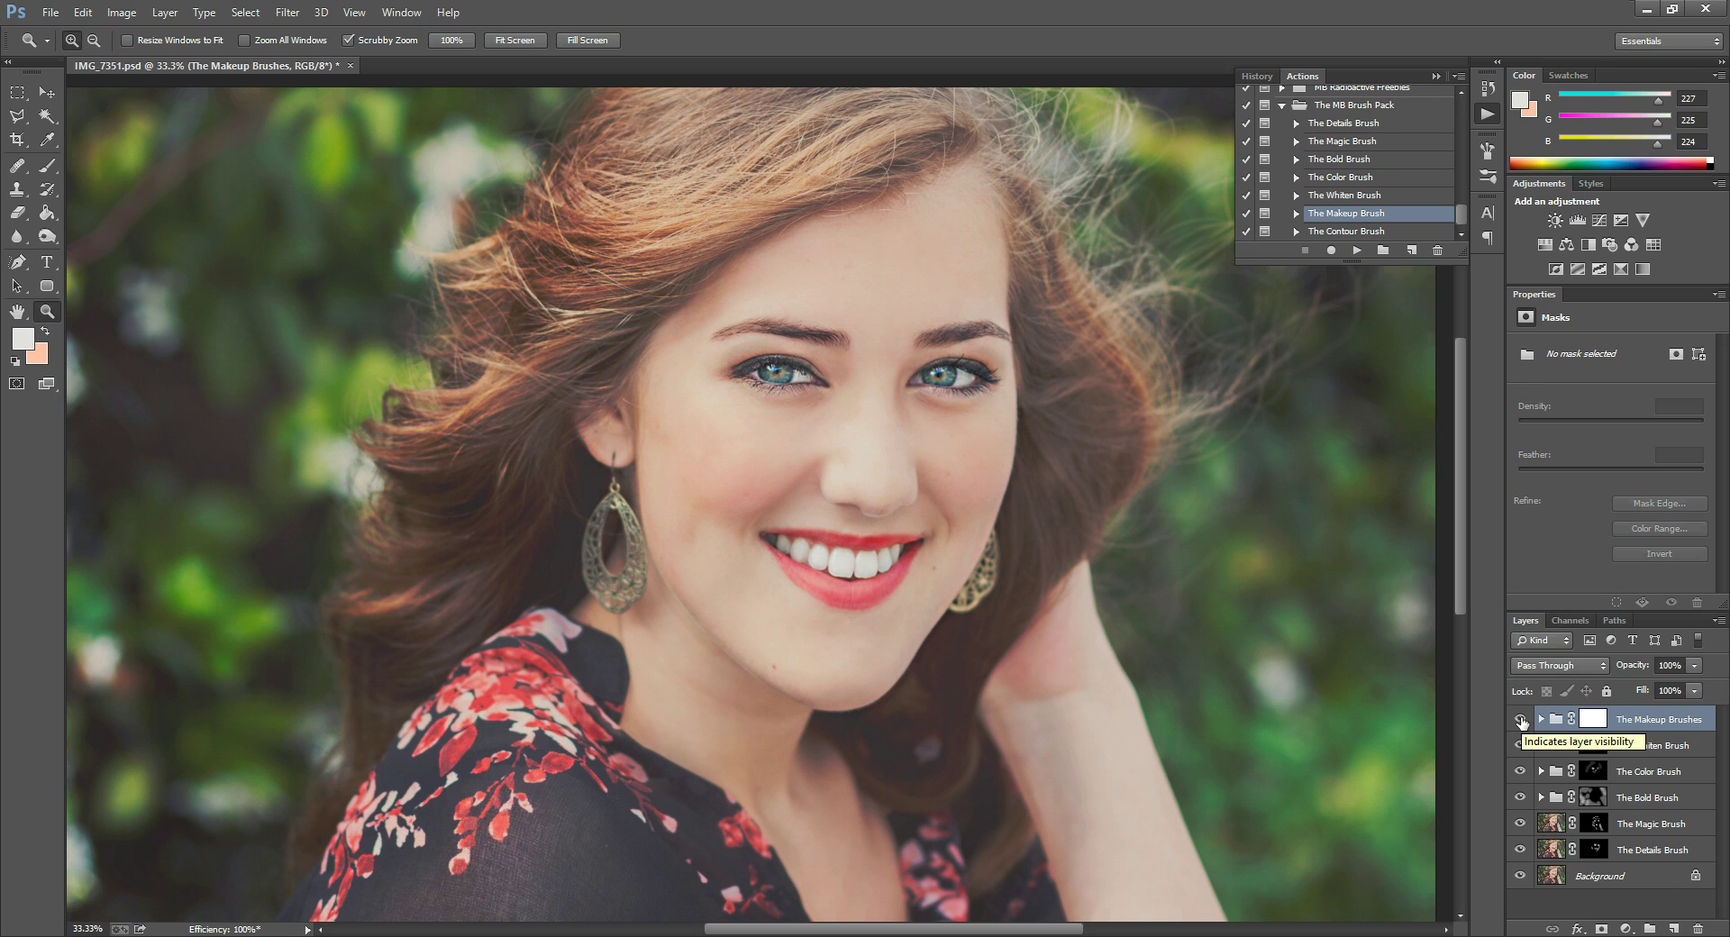
pyautogui.click(1521, 720)
pyautogui.click(1521, 719)
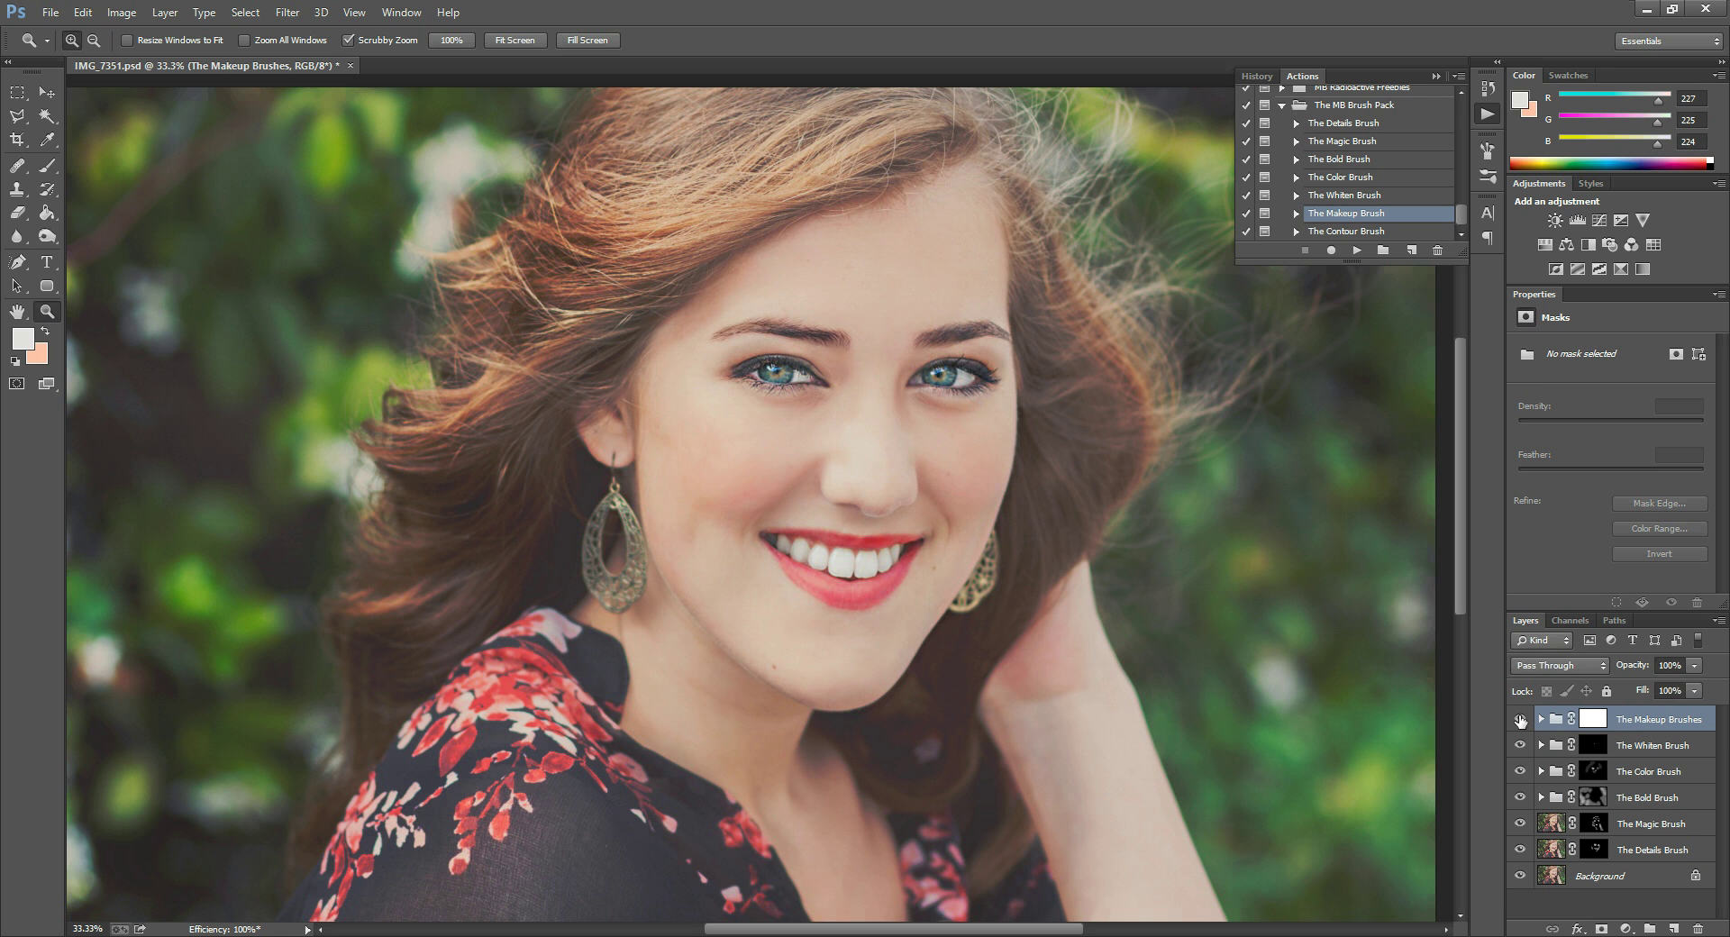
pyautogui.click(1520, 719)
pyautogui.click(1521, 719)
# Run The Contour Brush action and dismiss its instruction message.
pyautogui.click(1366, 234)
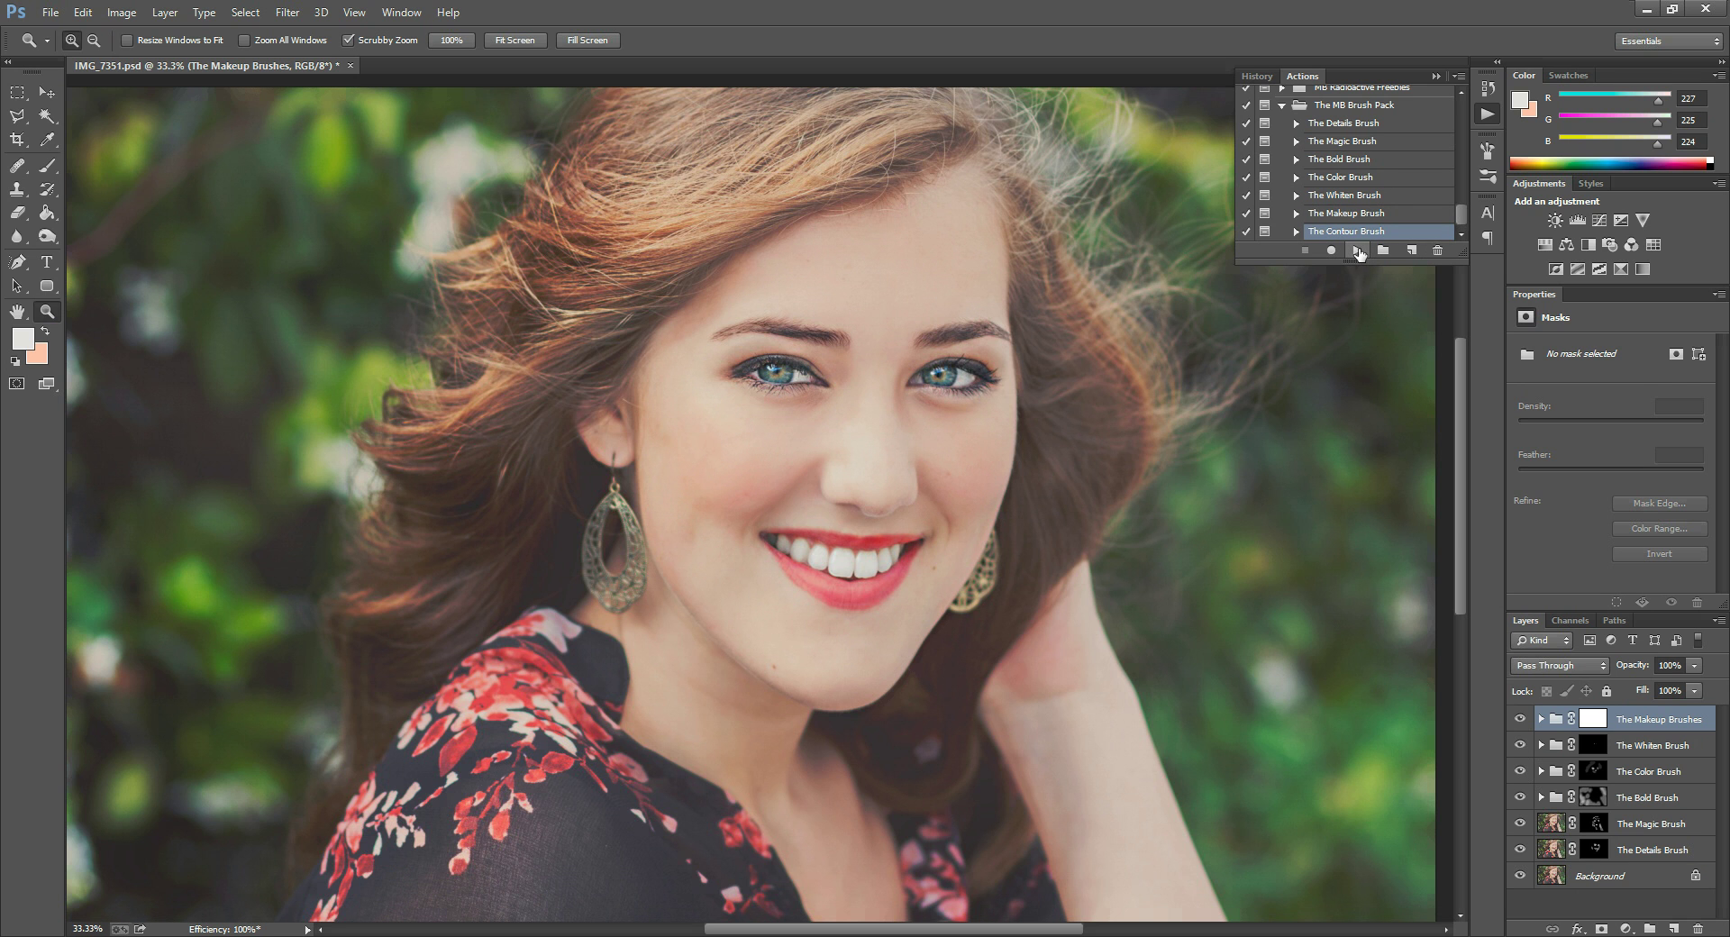
pyautogui.click(1357, 251)
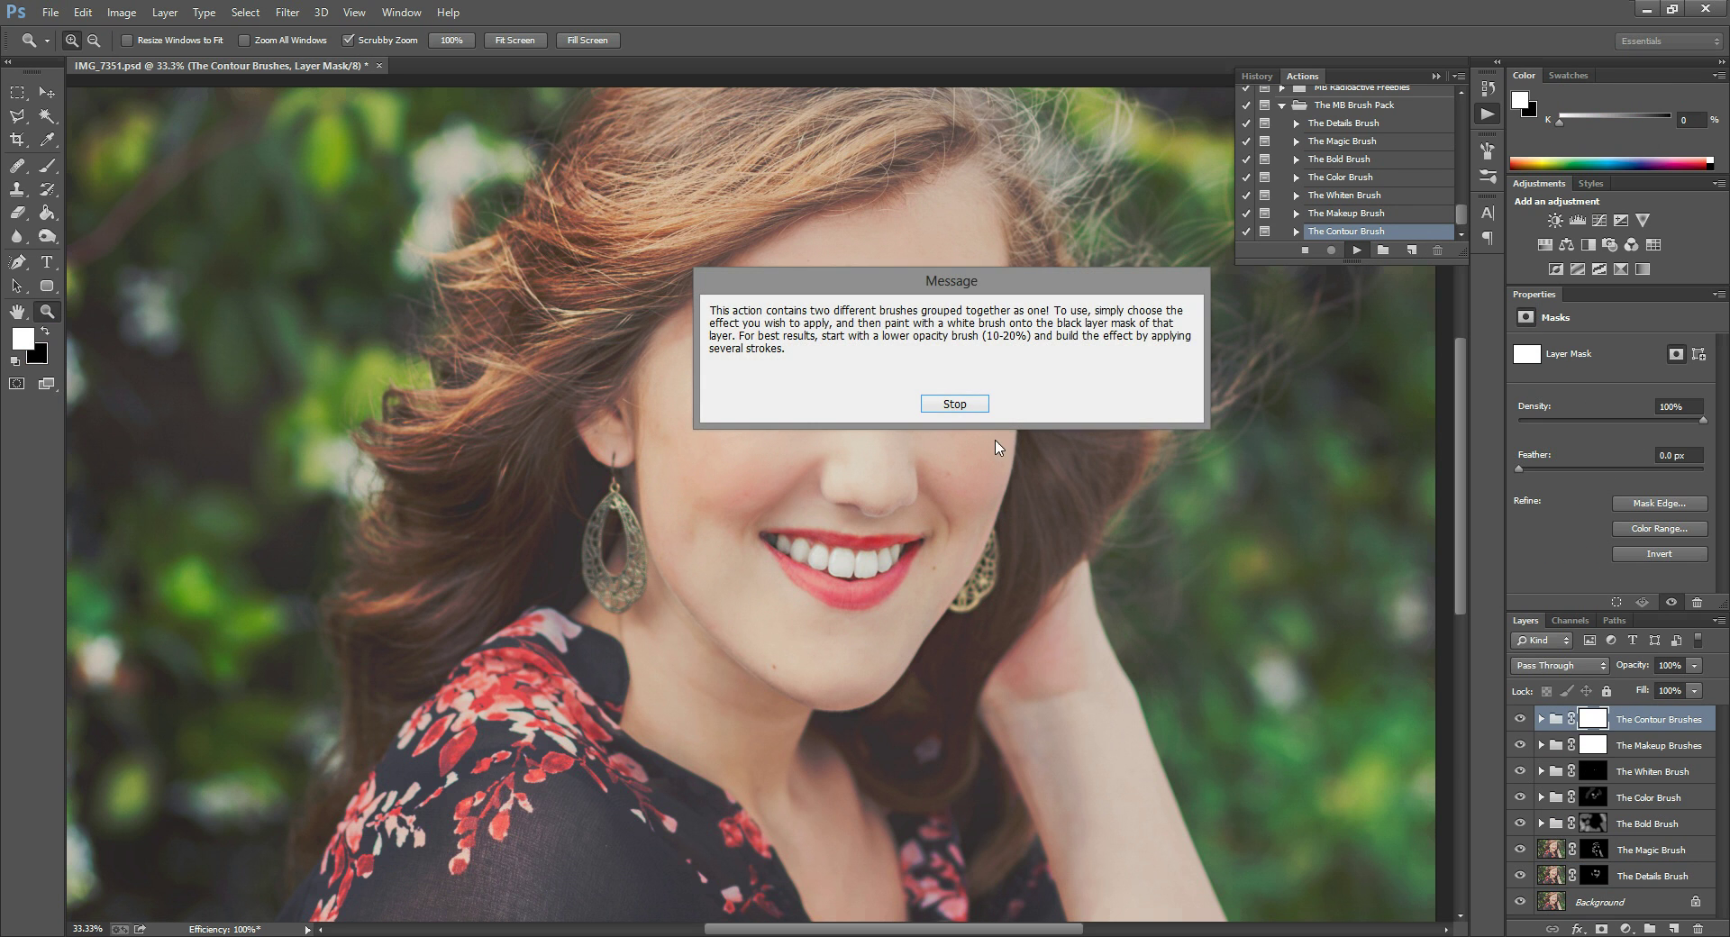
pyautogui.click(953, 405)
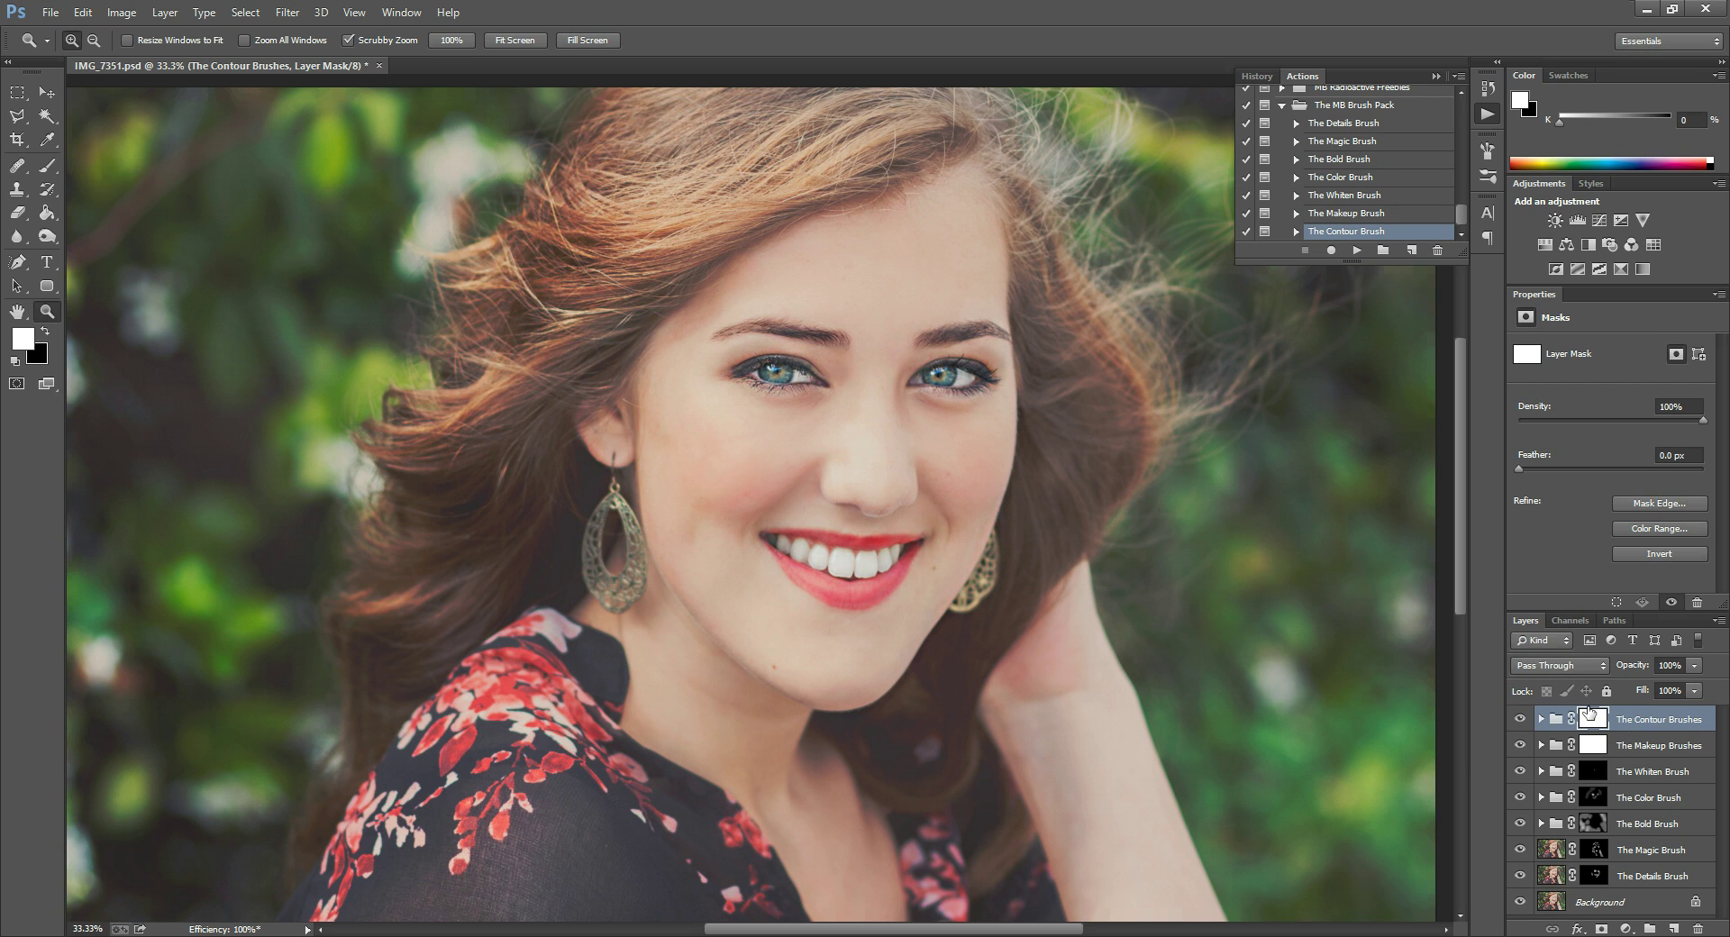
# Open The Contour Brushes group and paint the cheeks and nose on the Highlight Brush mask with a white 300 px brush at 10% opacity.
pyautogui.click(1539, 720)
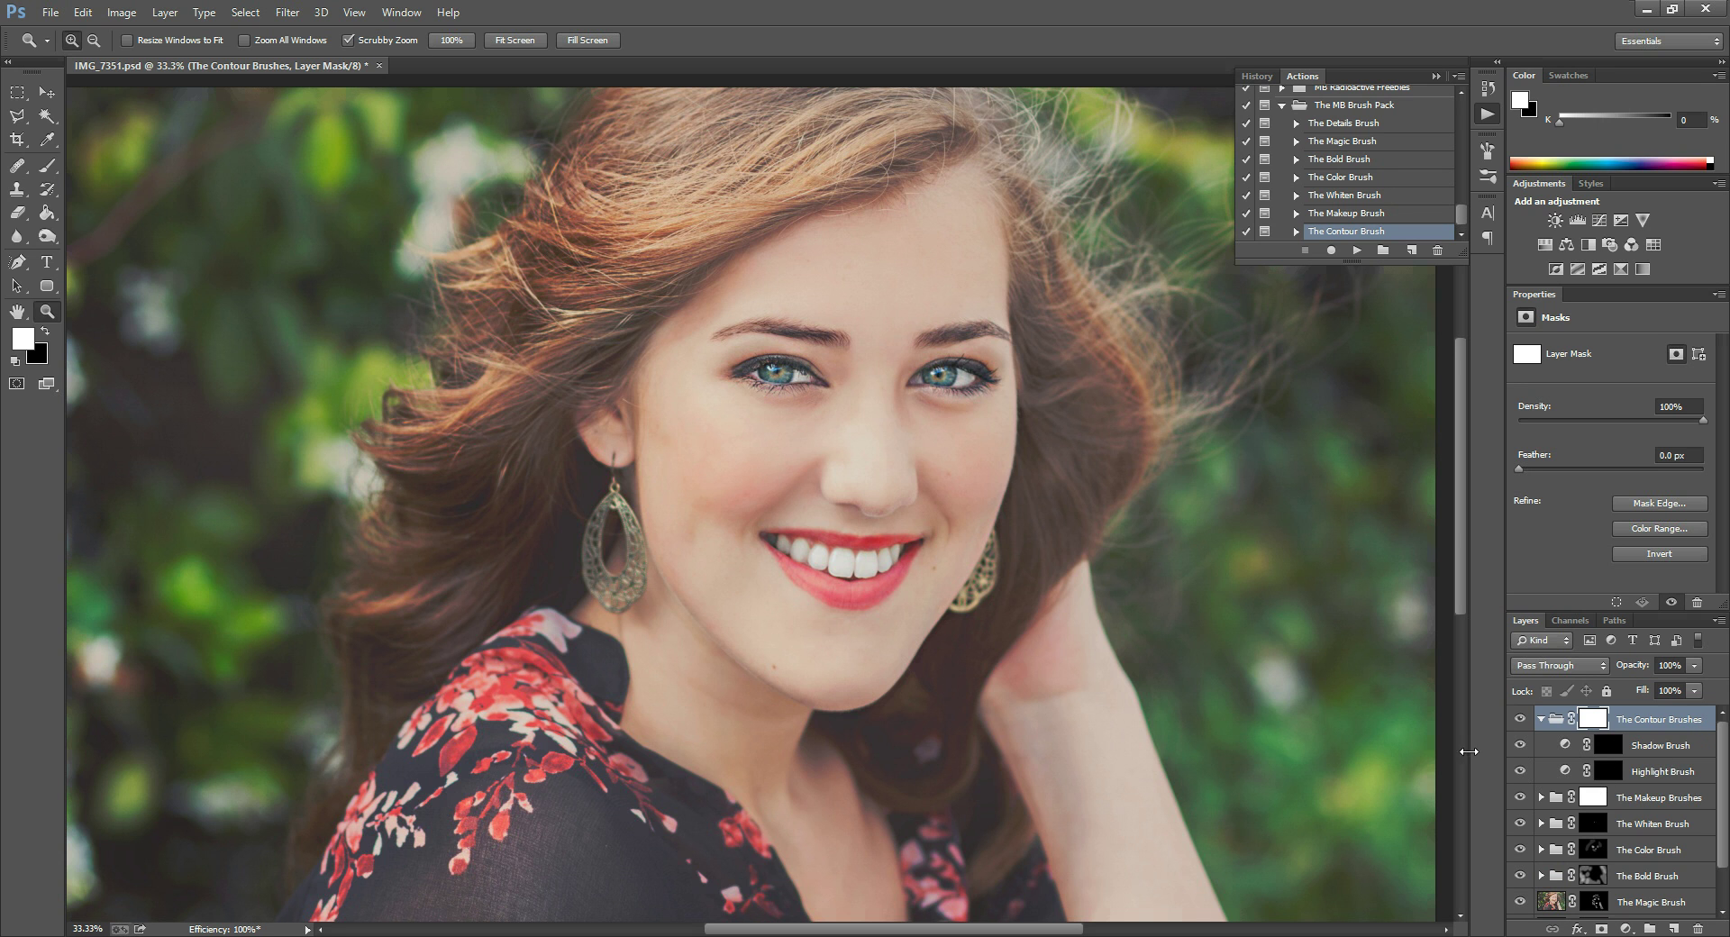
pyautogui.click(1607, 772)
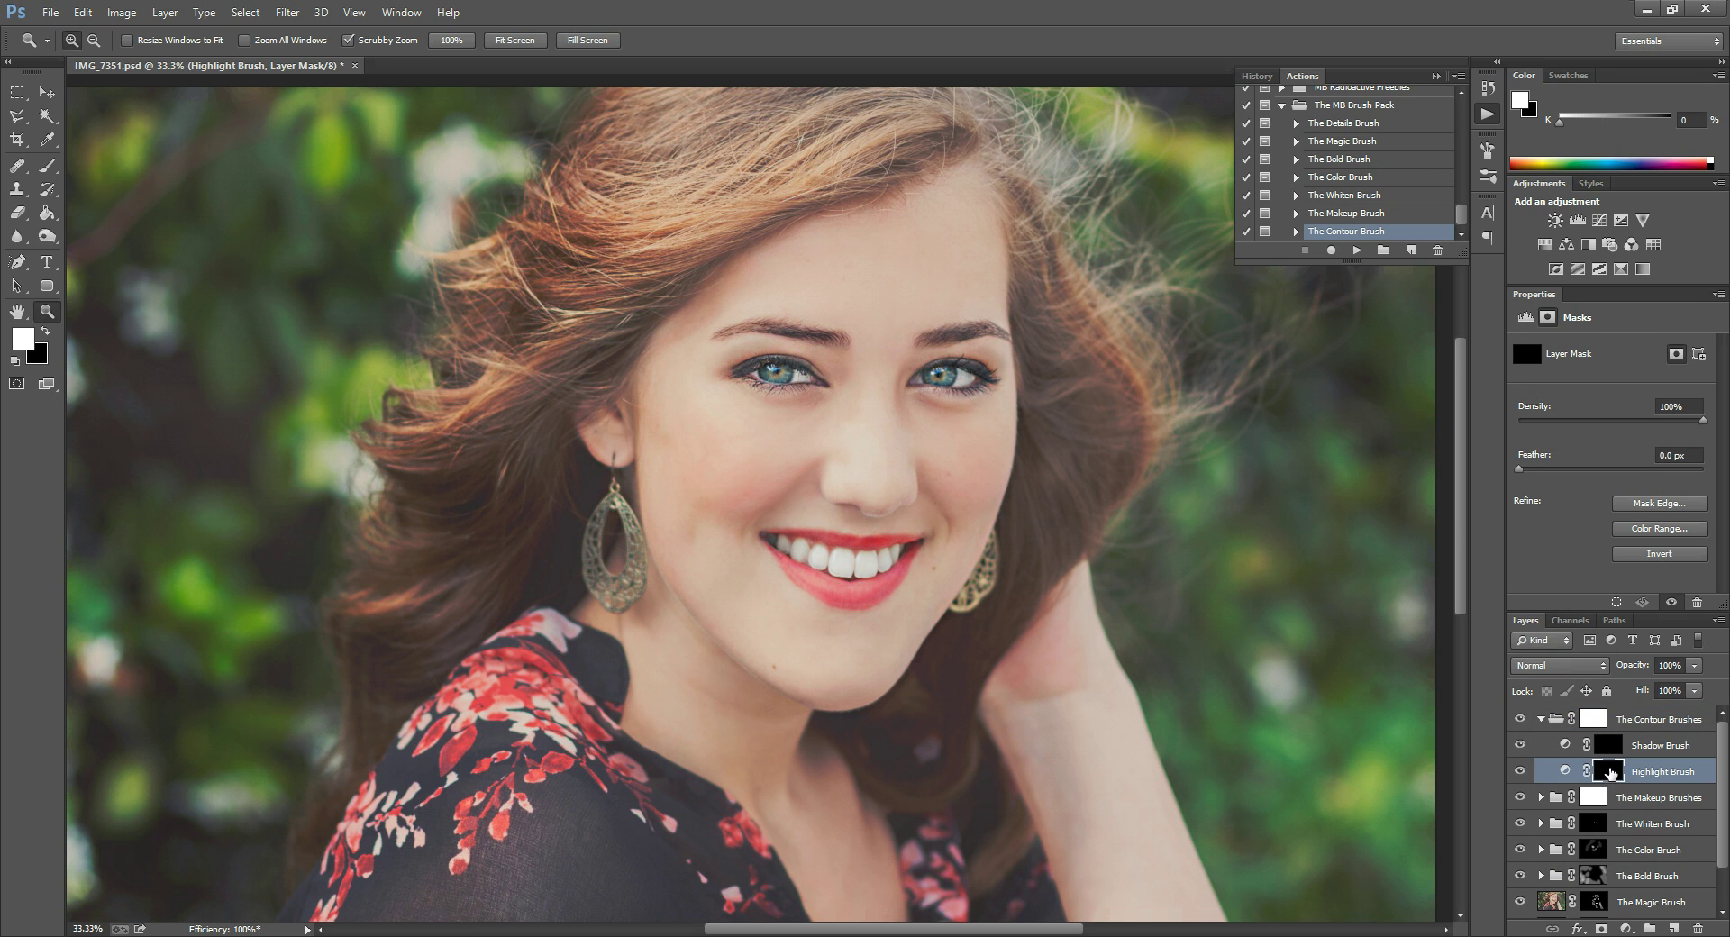
pyautogui.click(46, 165)
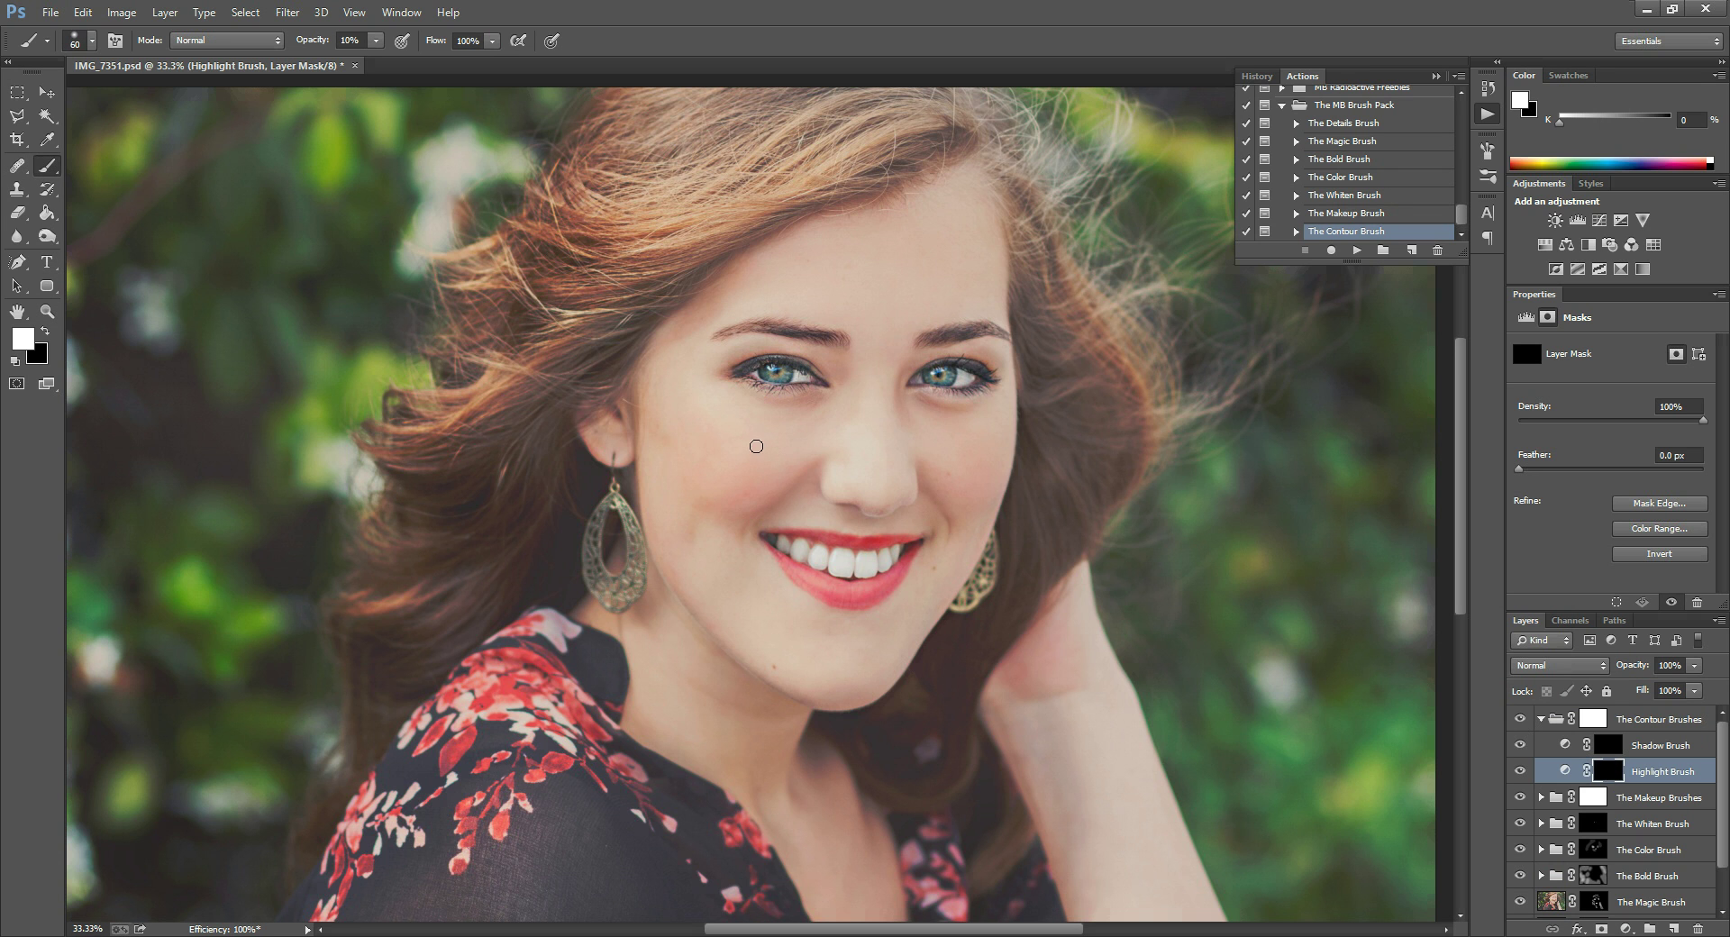
pyautogui.press(']')
pyautogui.press(']')
pyautogui.press(']')
pyautogui.press(']')
pyautogui.press(']')
pyautogui.press(']')
pyautogui.press(']')
pyautogui.press(']')
pyautogui.press(']')
pyautogui.press(']')
pyautogui.moveTo(749, 451)
pyautogui.mouseDown()
pyautogui.moveTo(878, 505)
pyautogui.moveTo(647, 421)
pyautogui.moveTo(735, 460)
pyautogui.moveTo(771, 454)
pyautogui.moveTo(748, 429)
pyautogui.moveTo(802, 448)
pyautogui.moveTo(750, 453)
pyautogui.moveTo(737, 425)
pyautogui.moveTo(774, 436)
pyautogui.moveTo(746, 450)
pyautogui.moveTo(719, 419)
pyautogui.moveTo(753, 444)
pyautogui.mouseUp()
pyautogui.moveTo(967, 480)
pyautogui.mouseDown()
pyautogui.moveTo(978, 420)
pyautogui.moveTo(970, 447)
pyautogui.moveTo(946, 406)
pyautogui.mouseUp()
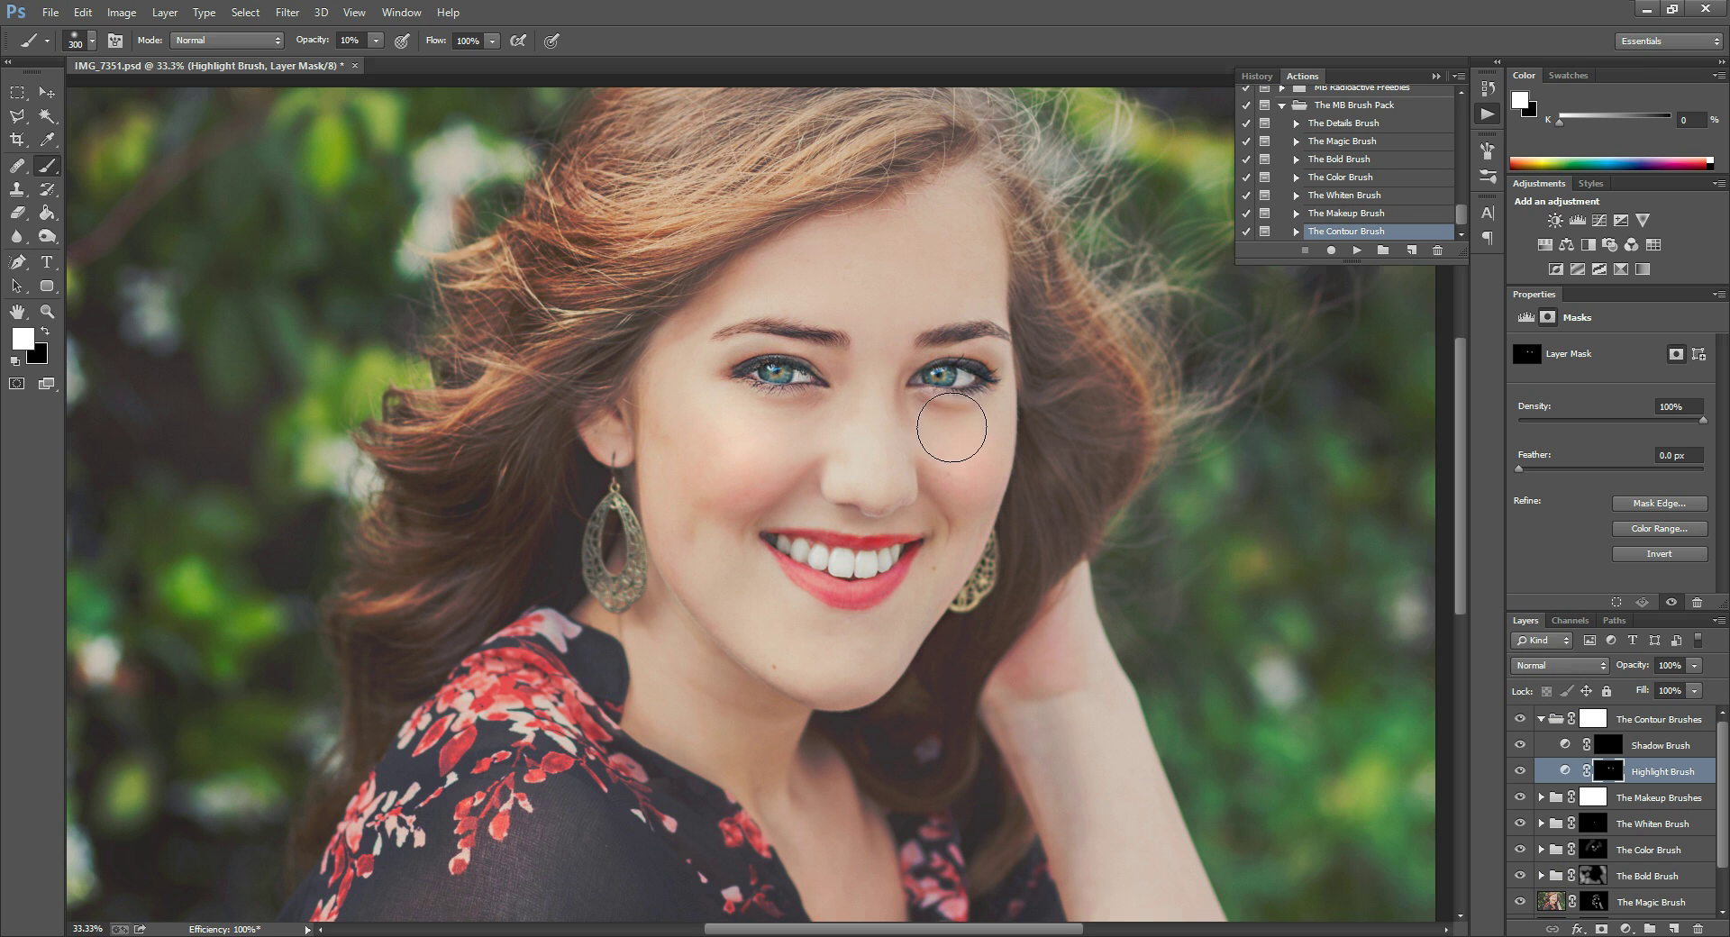
pyautogui.moveTo(863, 444)
pyautogui.mouseDown()
pyautogui.moveTo(747, 457)
pyautogui.moveTo(952, 438)
pyautogui.moveTo(969, 469)
pyautogui.mouseUp()
# Build up highlights on the cheeks and chin with a 200 px brush and compare the Highlight Brush layer on and off.
pyautogui.press('[')
pyautogui.press('[')
pyautogui.press('[')
pyautogui.press('[')
pyautogui.press('[')
pyautogui.press('[')
pyautogui.press('[')
pyautogui.press(']')
pyautogui.press(']')
pyautogui.press(']')
pyautogui.press(']')
pyautogui.press(']')
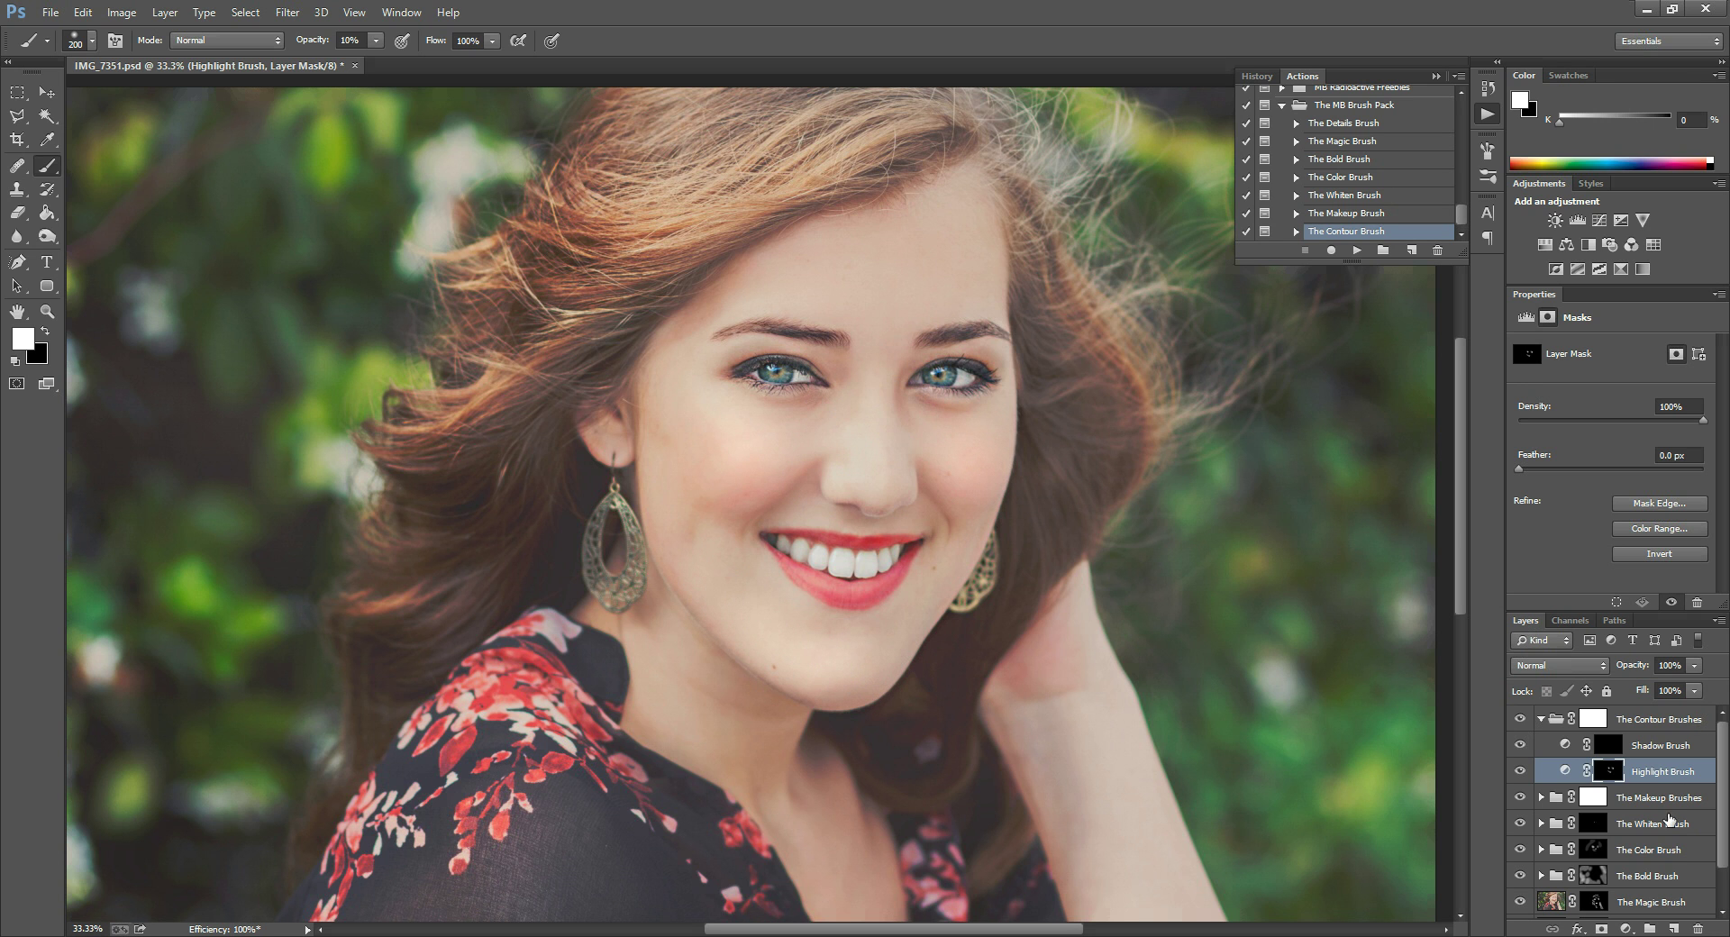
pyautogui.click(1693, 670)
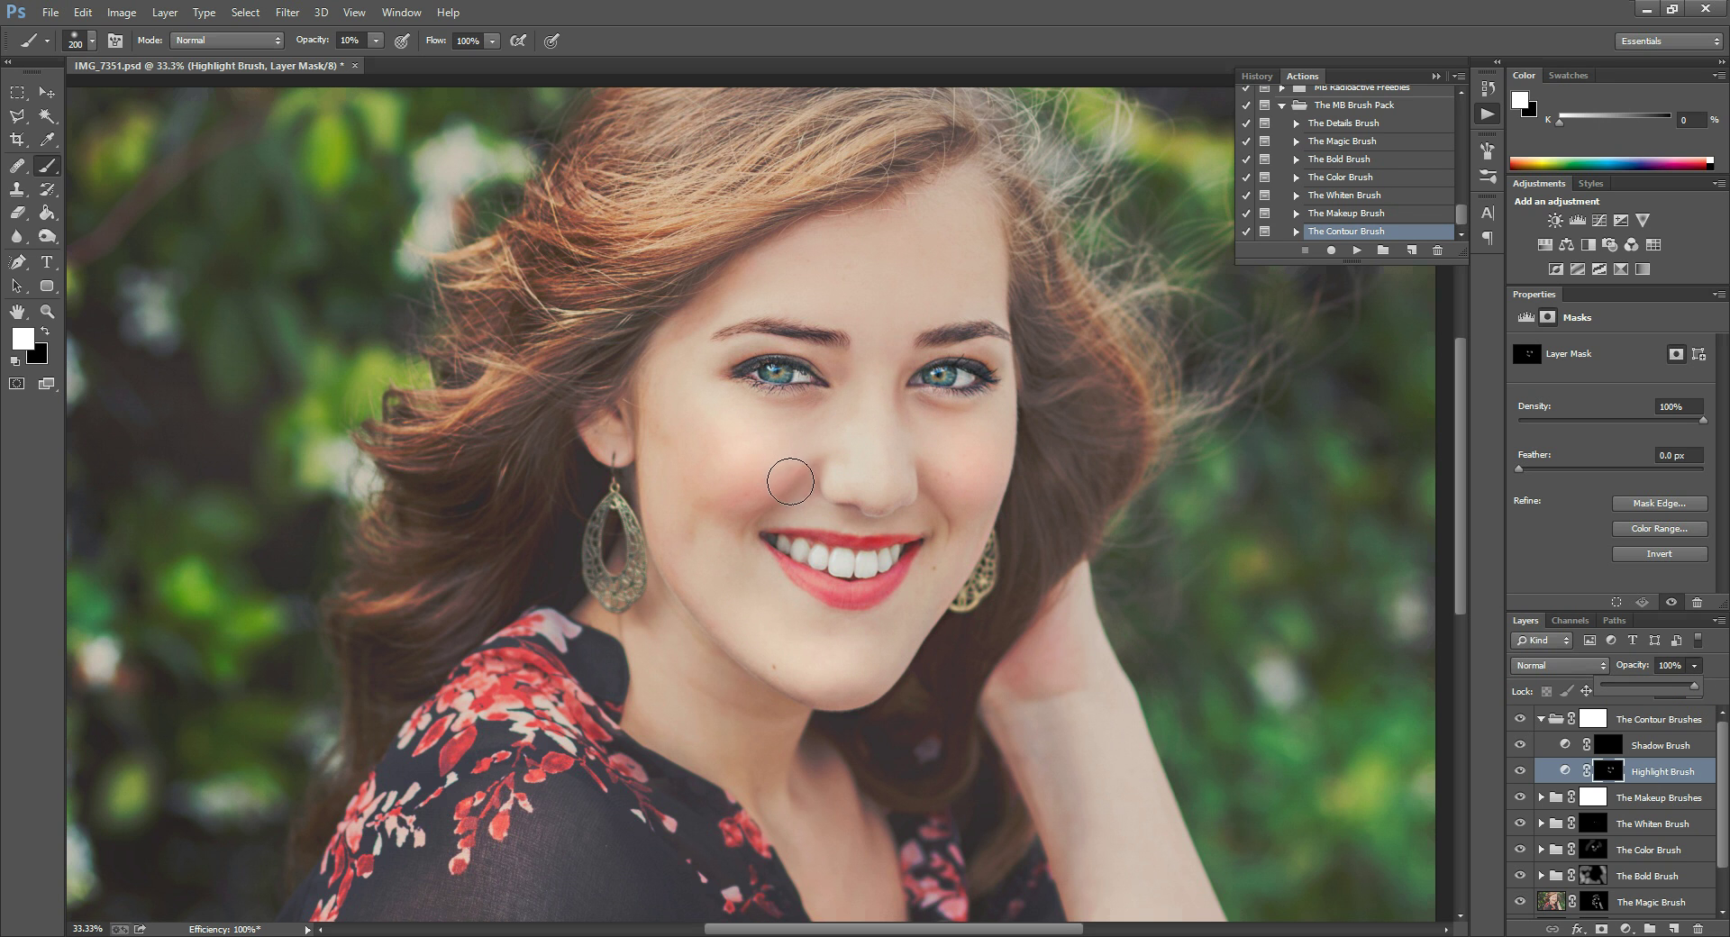
pyautogui.click(728, 448)
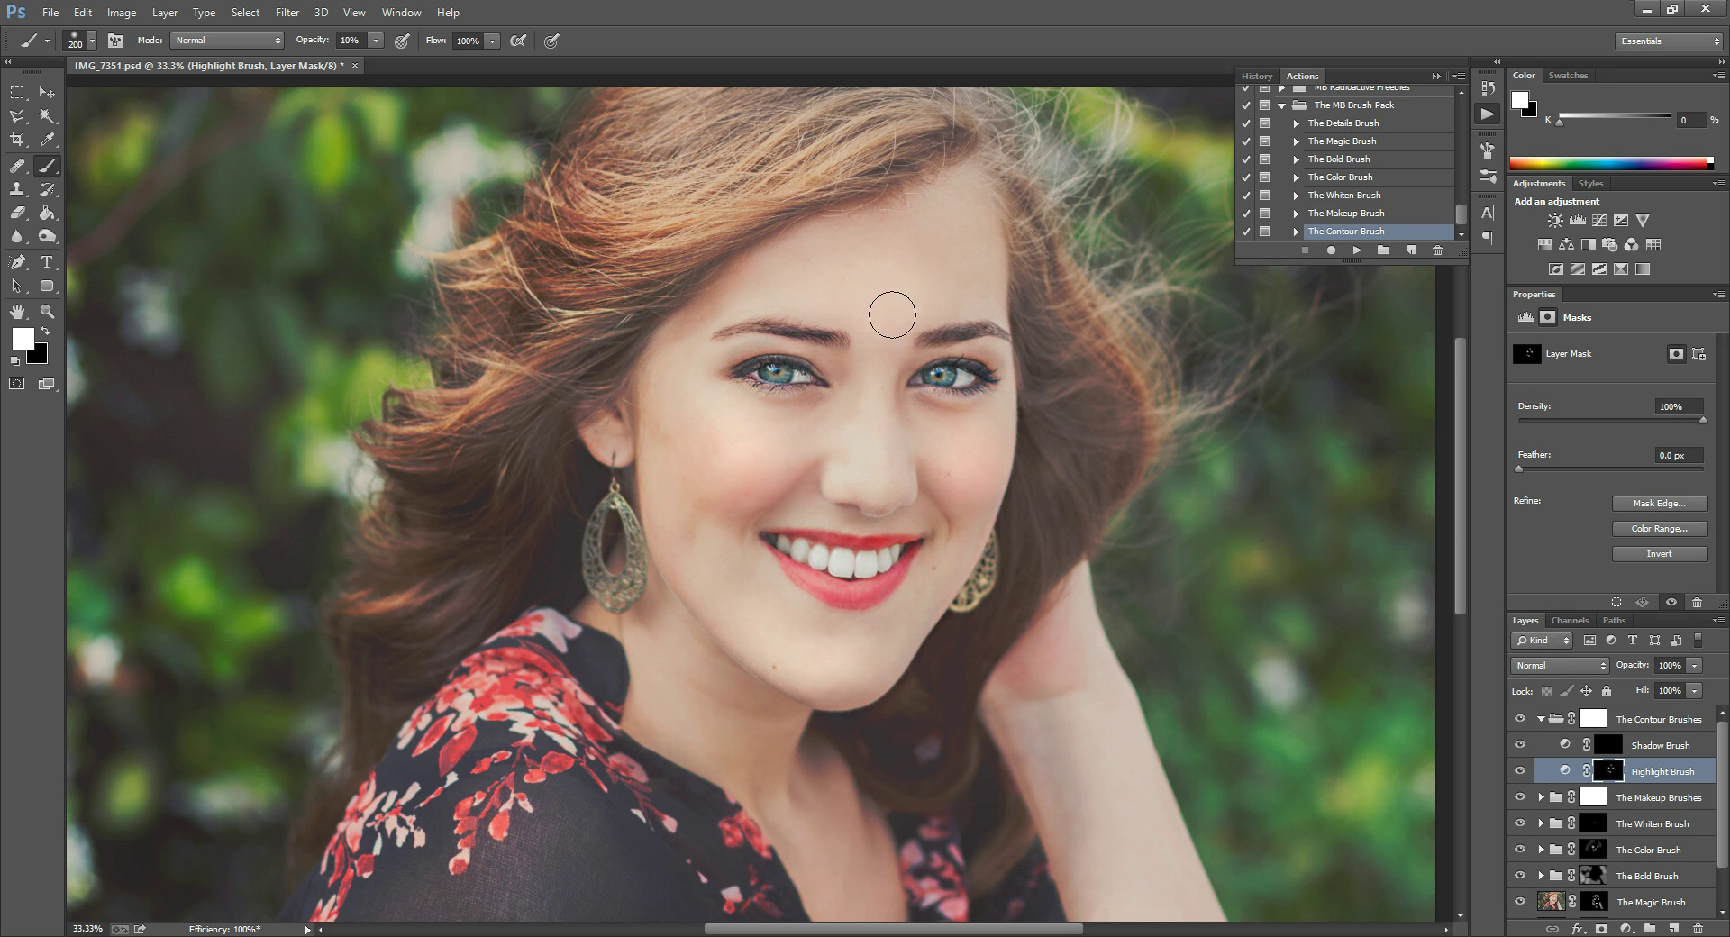
pyautogui.moveTo(971, 460); pyautogui.dragTo(980, 461)
pyautogui.moveTo(807, 677)
pyautogui.mouseDown()
pyautogui.moveTo(773, 648)
pyautogui.moveTo(855, 682)
pyautogui.mouseUp()
pyautogui.click(1520, 771)
pyautogui.click(1520, 771)
# Paint the jawline and face edges on the Shadow Brush mask with a white 250 px brush at 10% opacity.
pyautogui.press('[')
pyautogui.press('[')
pyautogui.press('[')
pyautogui.press('[')
pyautogui.press('[')
pyautogui.press('[')
pyautogui.click(1608, 746)
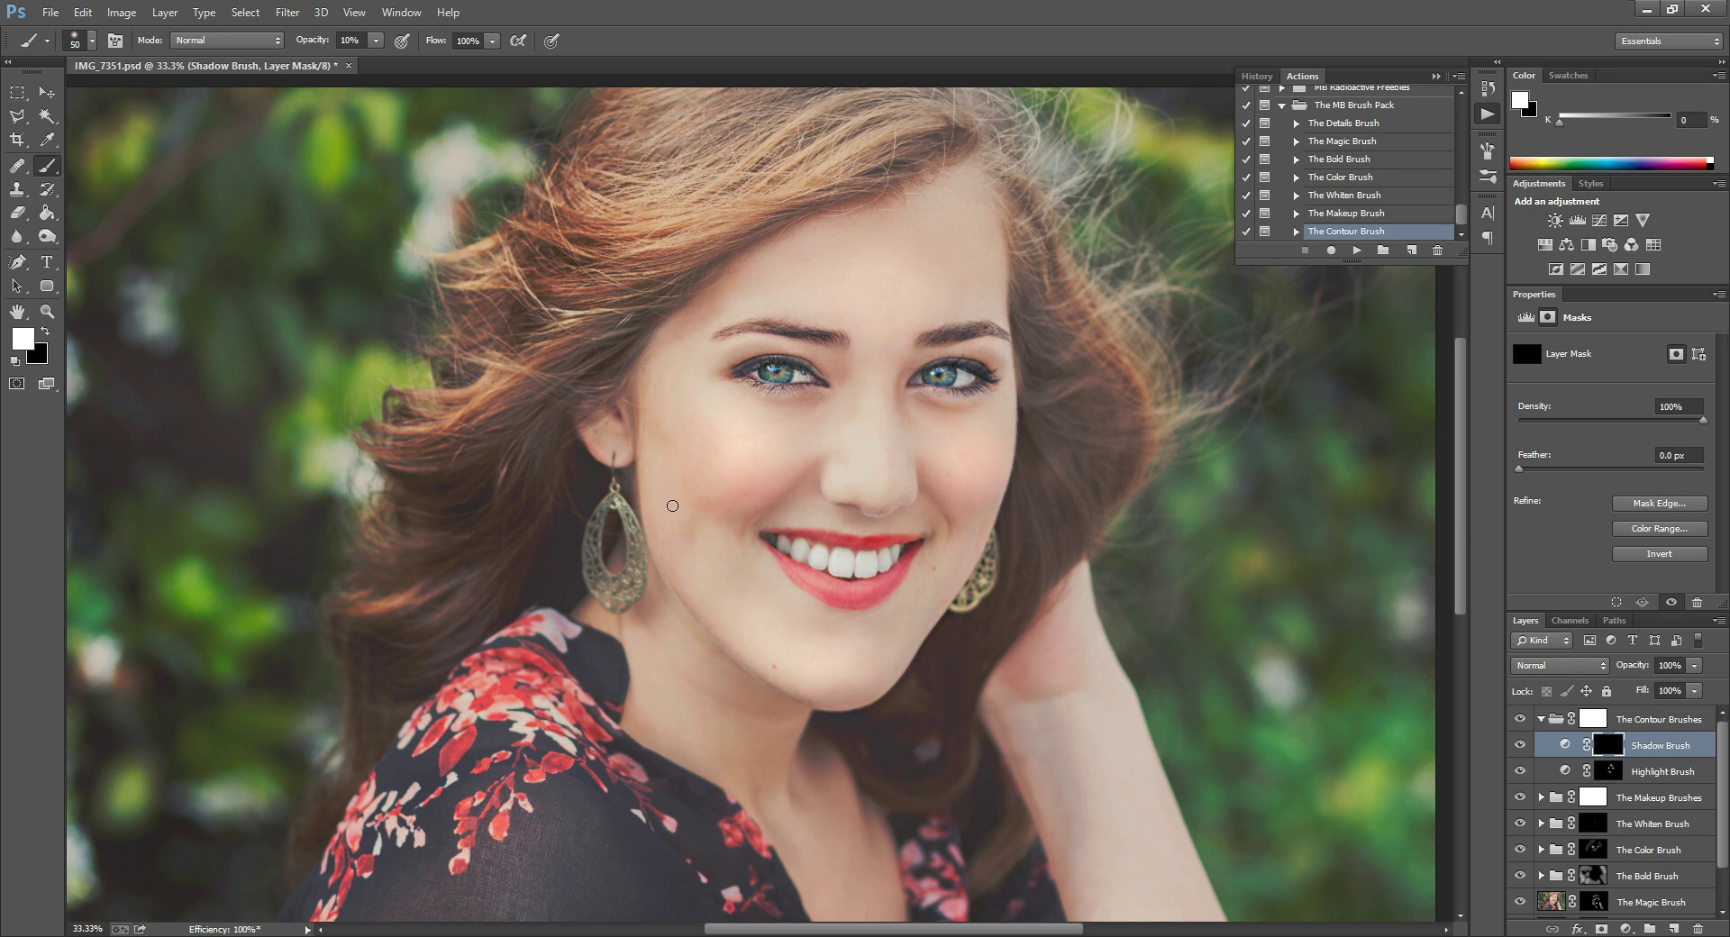
pyautogui.press(']')
pyautogui.press(']')
pyautogui.press(']')
pyautogui.press(']')
pyautogui.press(']')
pyautogui.press(']')
pyautogui.press(']')
pyautogui.press(']')
pyautogui.press('[')
pyautogui.press('[')
pyautogui.press('[')
pyautogui.press(']')
pyautogui.press(']')
pyautogui.moveTo(728, 680)
pyautogui.mouseDown()
pyautogui.moveTo(774, 698)
pyautogui.moveTo(677, 627)
pyautogui.mouseUp()
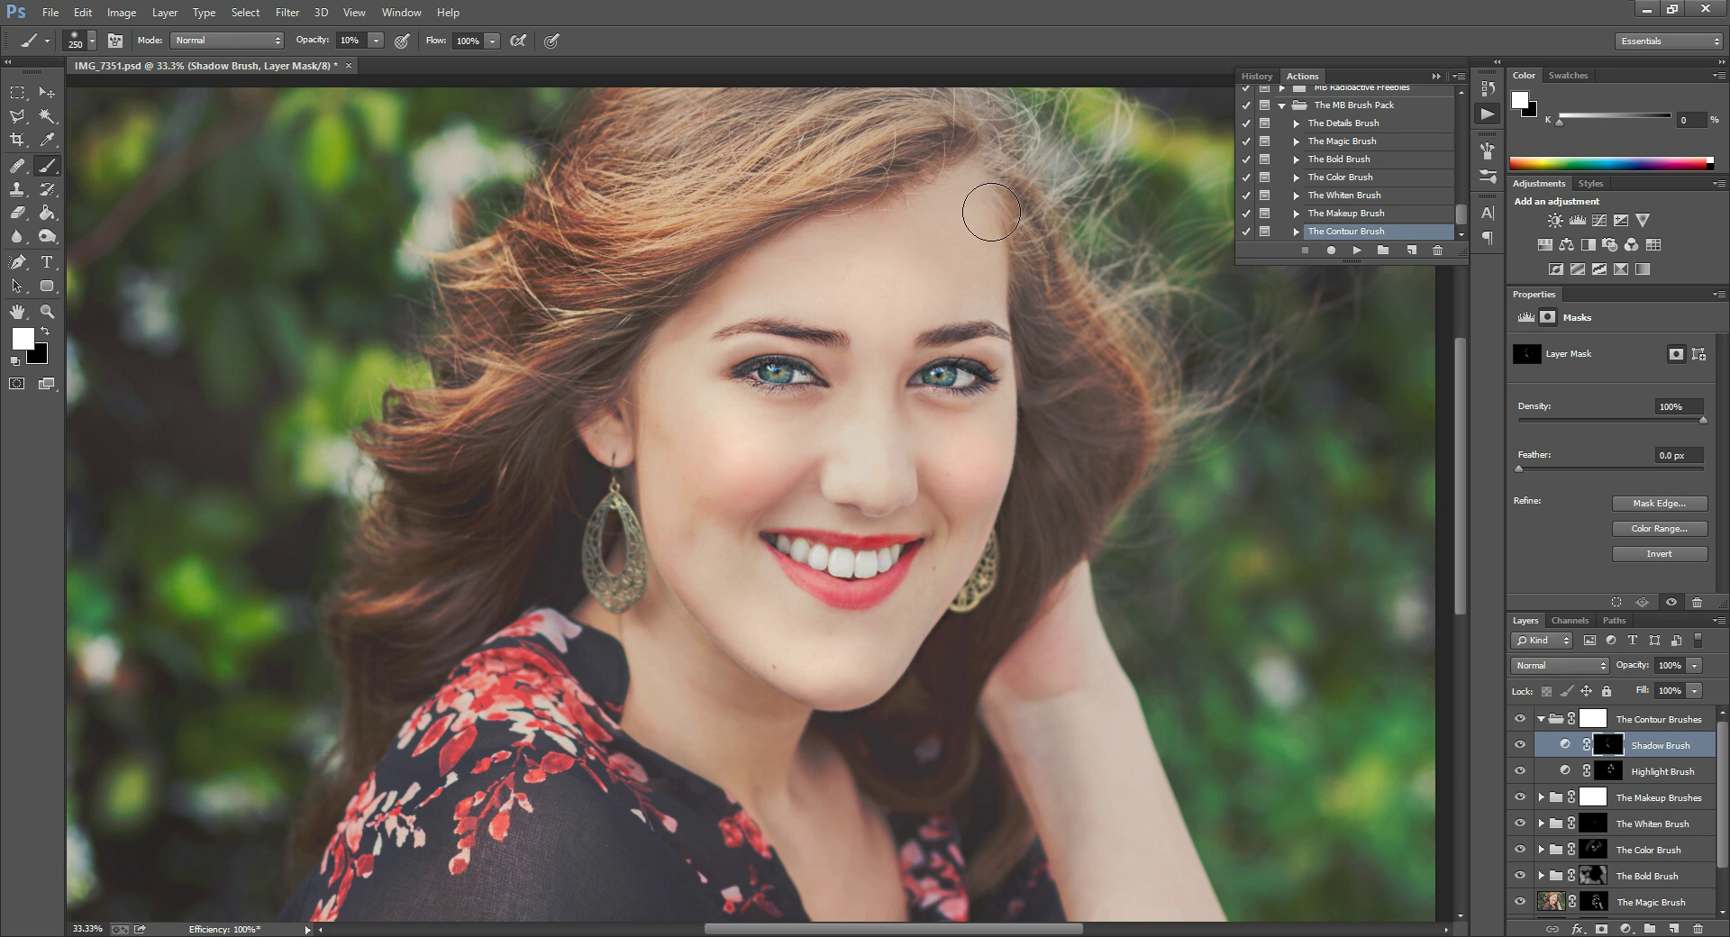
pyautogui.moveTo(1032, 468)
pyautogui.mouseDown()
pyautogui.moveTo(993, 390)
pyautogui.moveTo(1012, 417)
pyautogui.moveTo(1023, 388)
pyautogui.moveTo(1037, 453)
pyautogui.moveTo(1027, 401)
pyautogui.moveTo(1020, 524)
pyautogui.moveTo(966, 603)
pyautogui.moveTo(1044, 434)
pyautogui.moveTo(955, 633)
pyautogui.moveTo(928, 651)
pyautogui.moveTo(976, 568)
pyautogui.moveTo(1023, 390)
pyautogui.moveTo(1017, 339)
pyautogui.moveTo(1016, 524)
pyautogui.moveTo(937, 676)
pyautogui.moveTo(860, 766)
pyautogui.moveTo(771, 735)
pyautogui.moveTo(782, 746)
pyautogui.moveTo(793, 735)
pyautogui.moveTo(659, 634)
pyautogui.moveTo(694, 660)
pyautogui.moveTo(798, 634)
pyautogui.moveTo(929, 782)
pyautogui.moveTo(484, 440)
pyautogui.moveTo(775, 471)
pyautogui.moveTo(950, 521)
pyautogui.moveTo(729, 504)
pyautogui.moveTo(485, 590)
pyautogui.mouseUp()
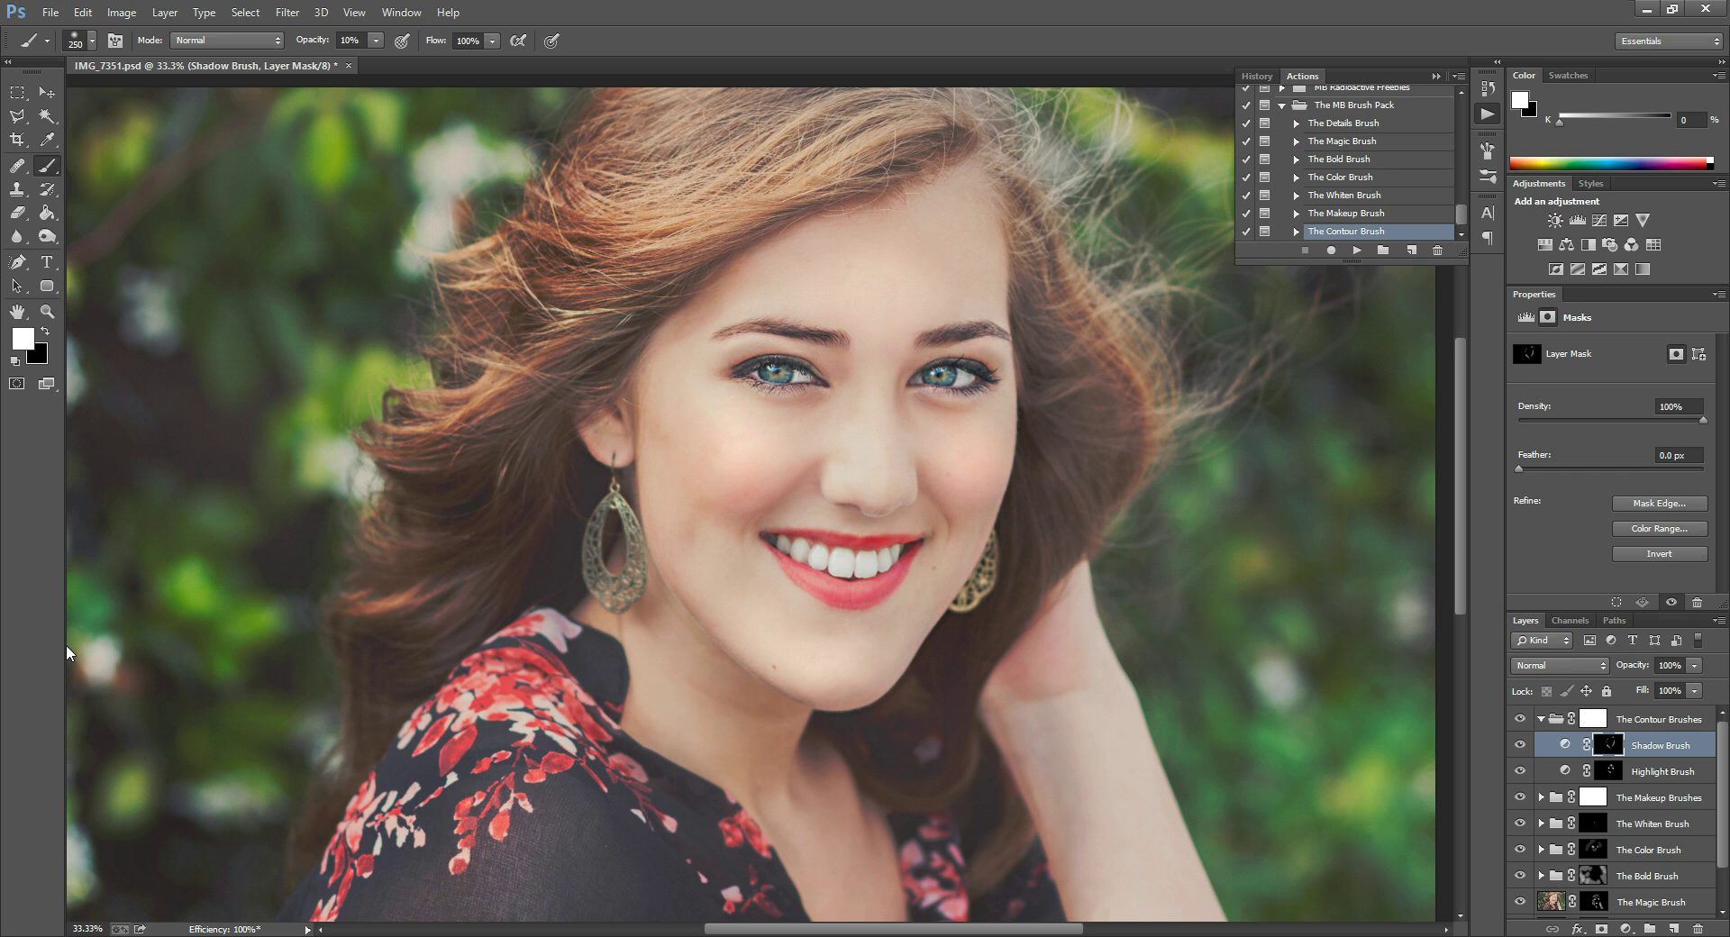
# Enlarge the brush to 900 px and add broad shadows around the subject on the Shadow Brush mask.
pyautogui.click(44, 315)
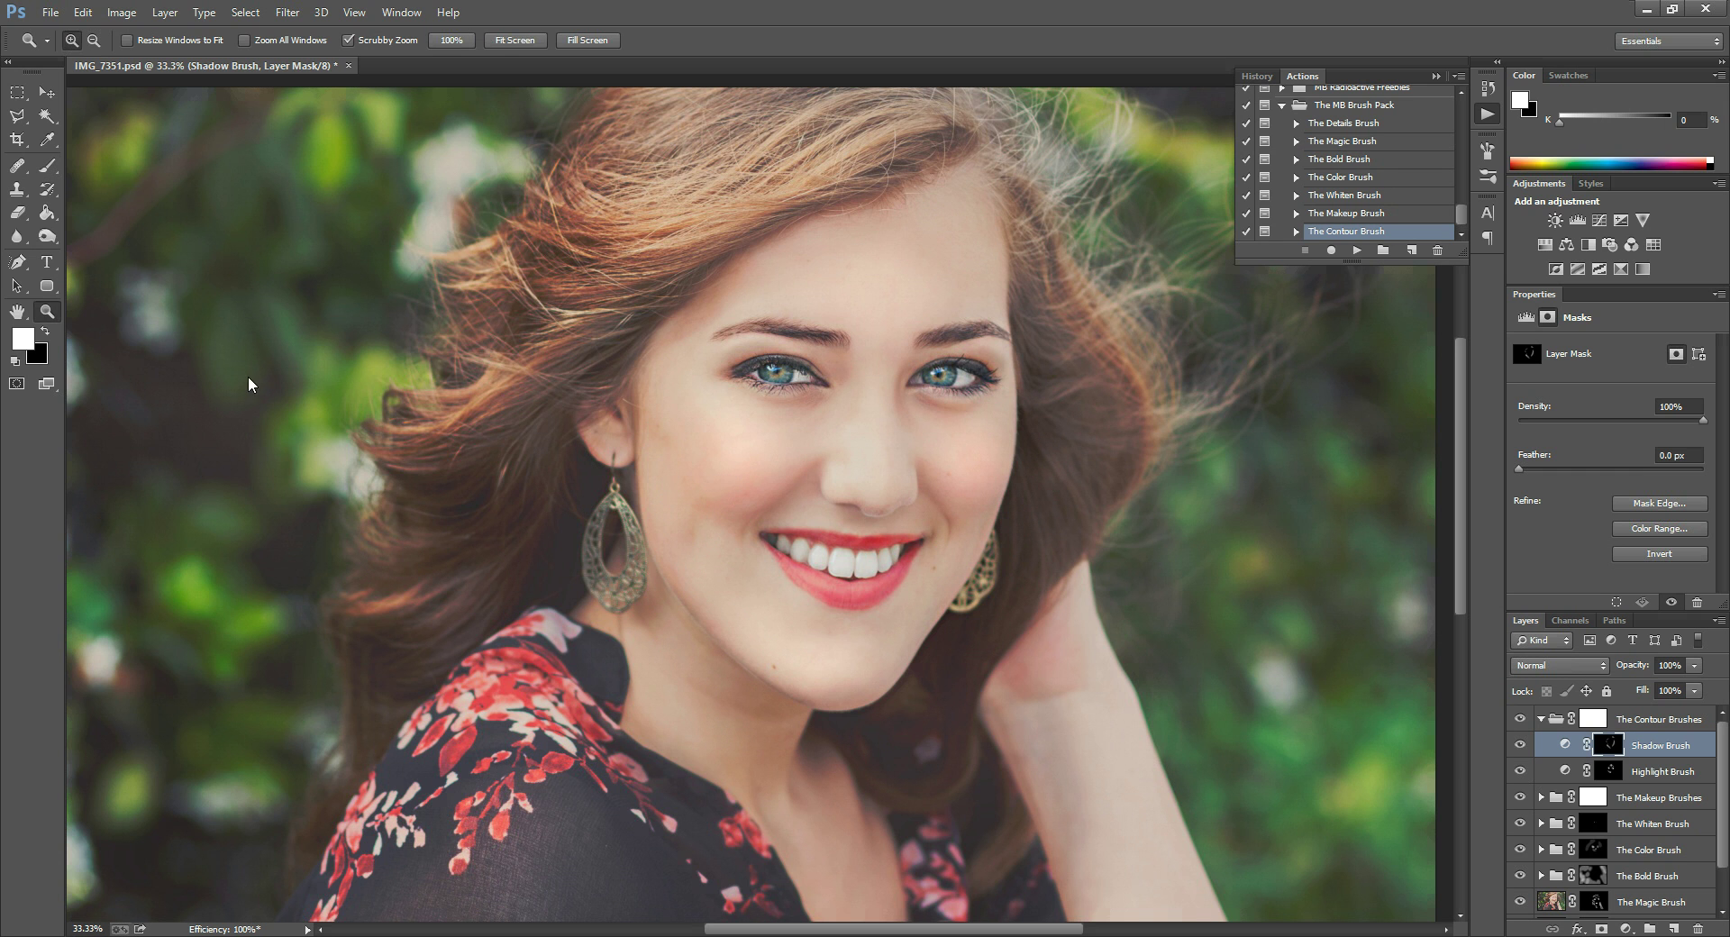
pyautogui.keyDown('alt'); pyautogui.click(764, 646); pyautogui.keyUp('alt')
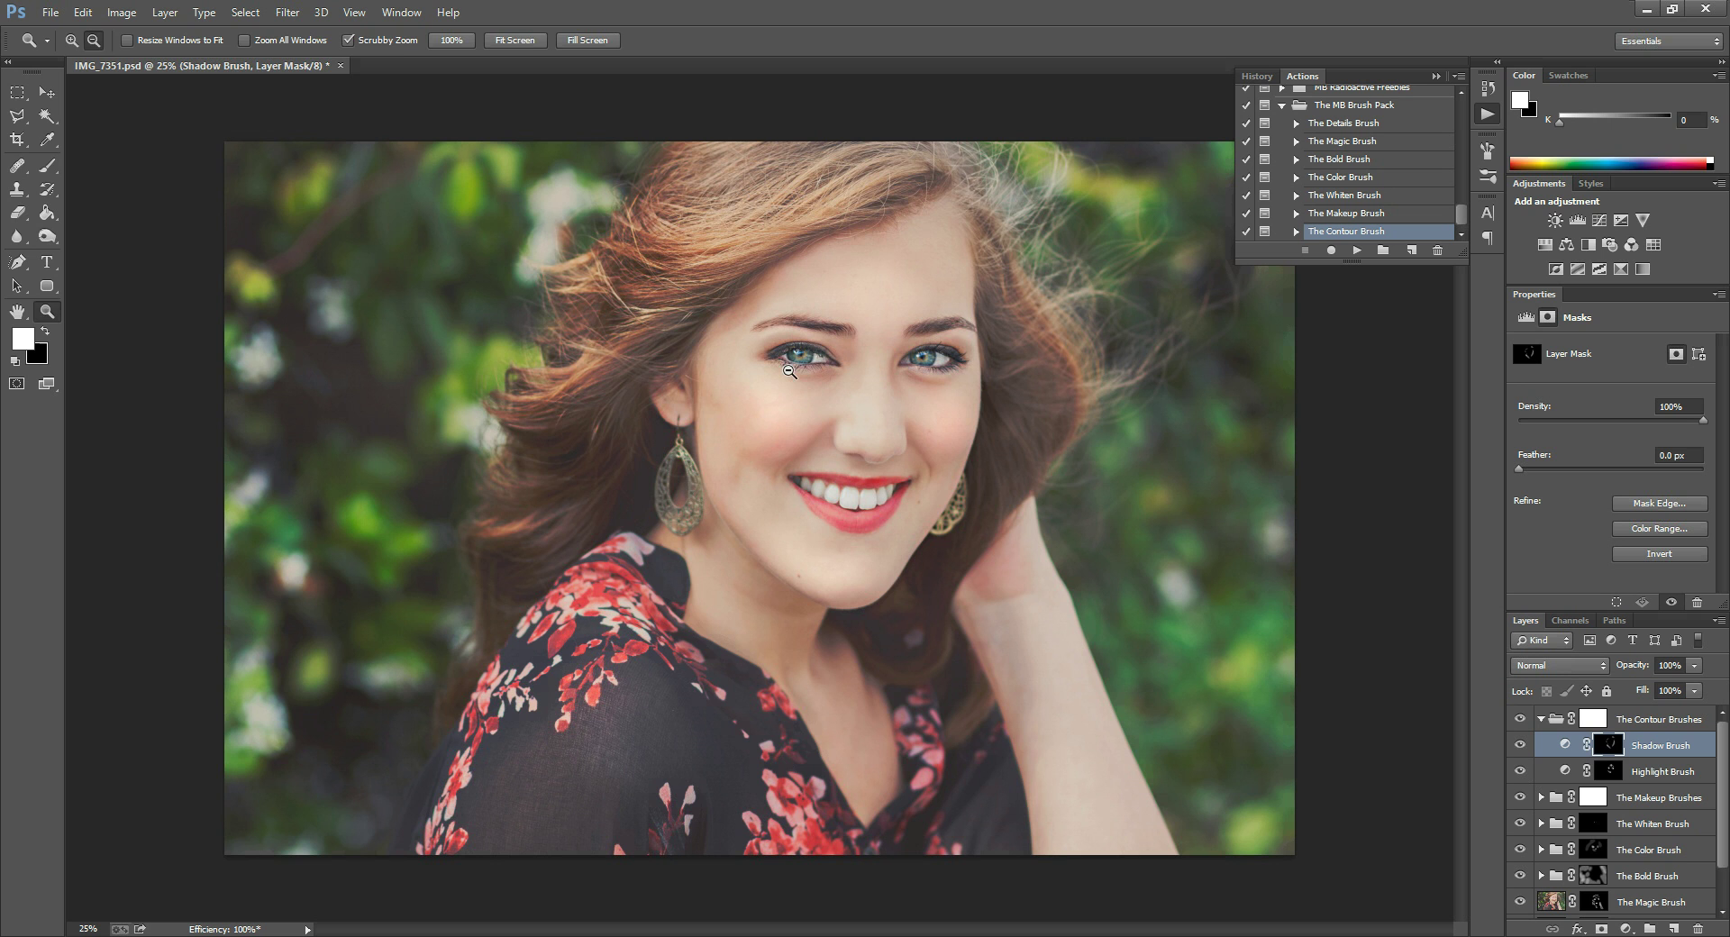
pyautogui.click(44, 164)
pyautogui.press(']')
pyautogui.press(']')
pyautogui.press(']')
pyautogui.press(']')
pyautogui.press(']')
pyautogui.press(']')
pyautogui.press(']')
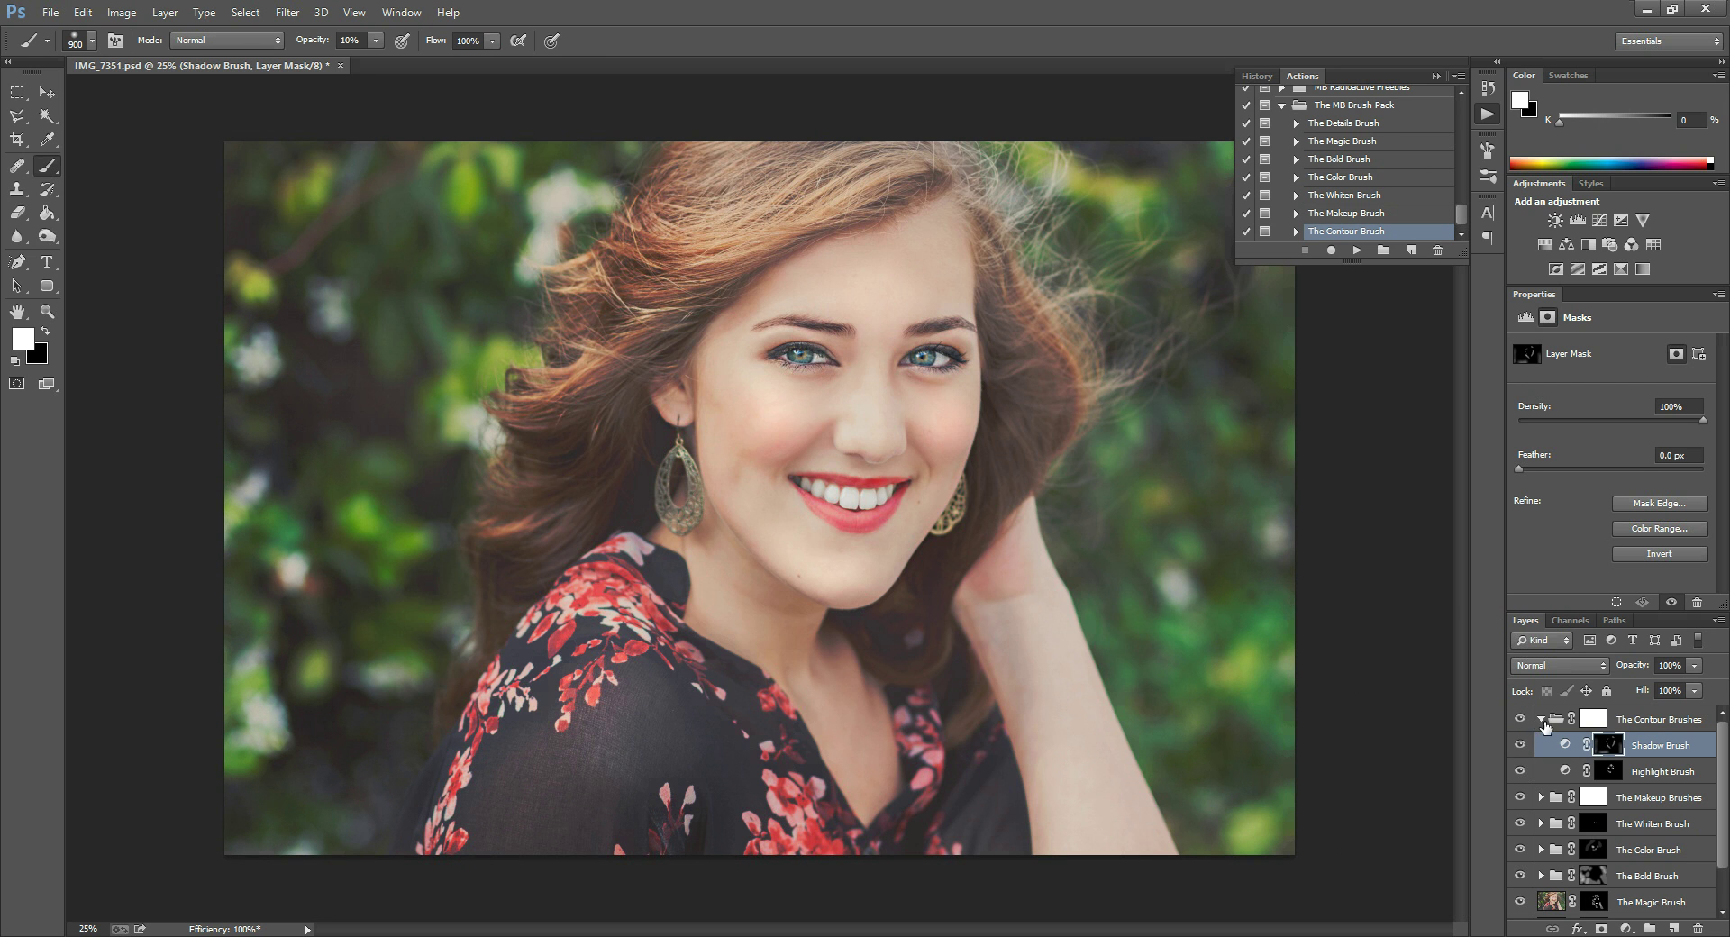
# Collapse The Contour Brushes group and compare the retouched portrait with the original Background layer.
pyautogui.click(1540, 720)
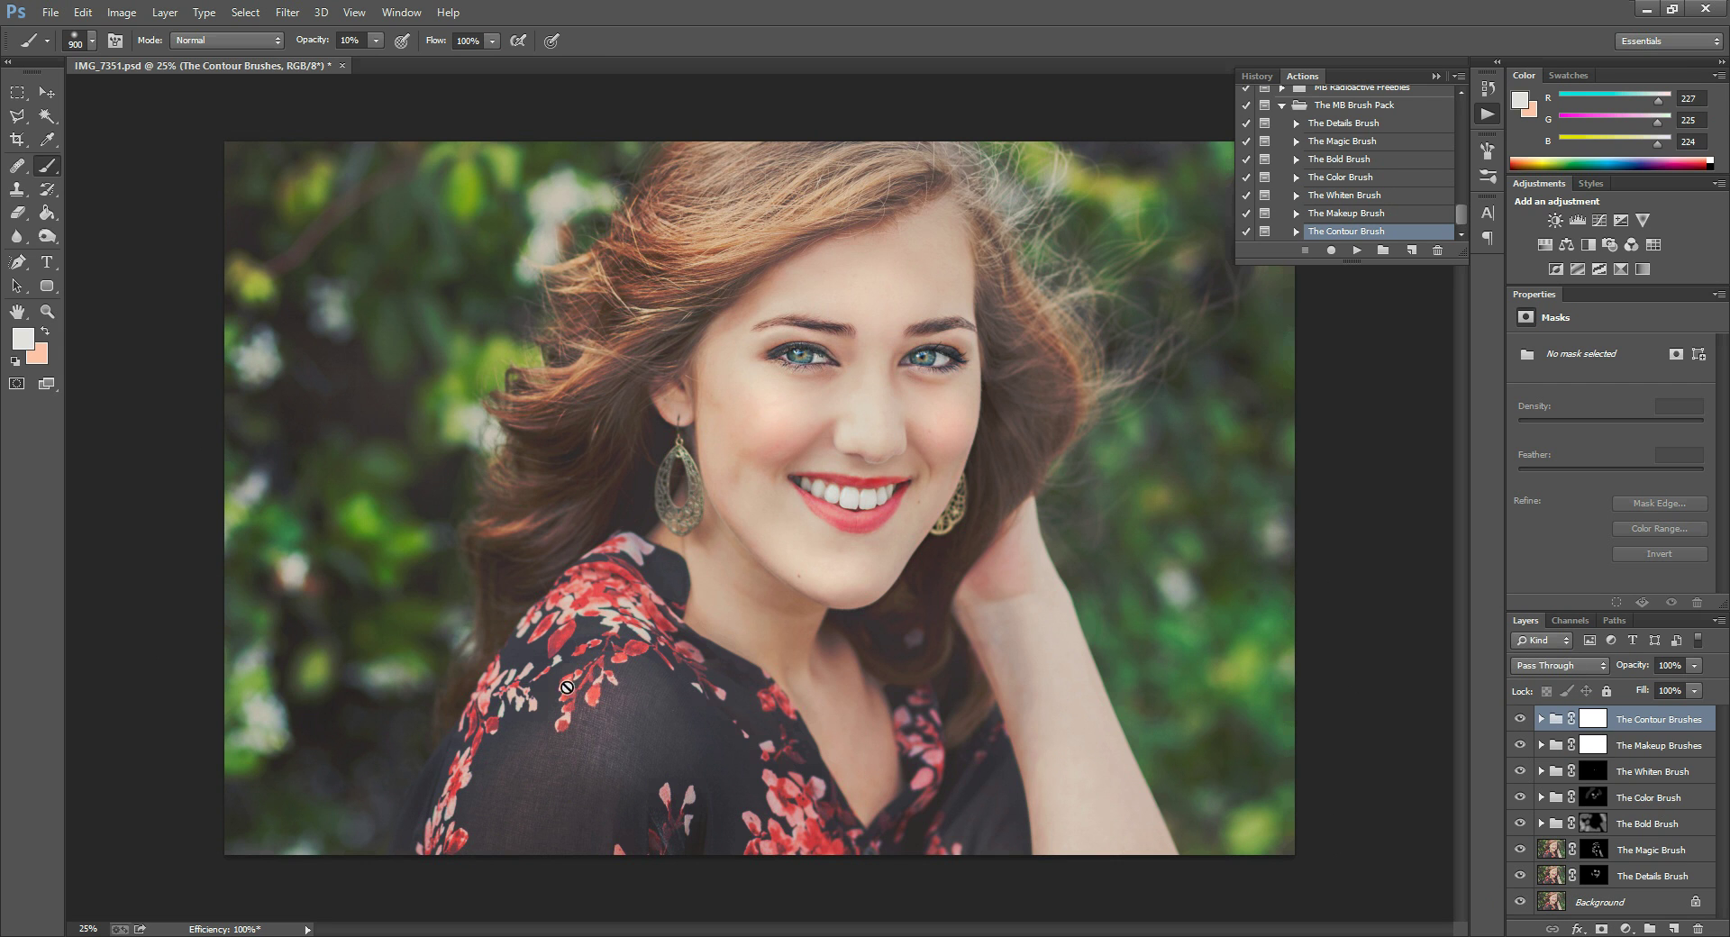
pyautogui.keyDown('alt'); pyautogui.click(1520, 902); pyautogui.keyUp('alt')
pyautogui.keyDown('alt'); pyautogui.click(1519, 902); pyautogui.keyUp('alt')
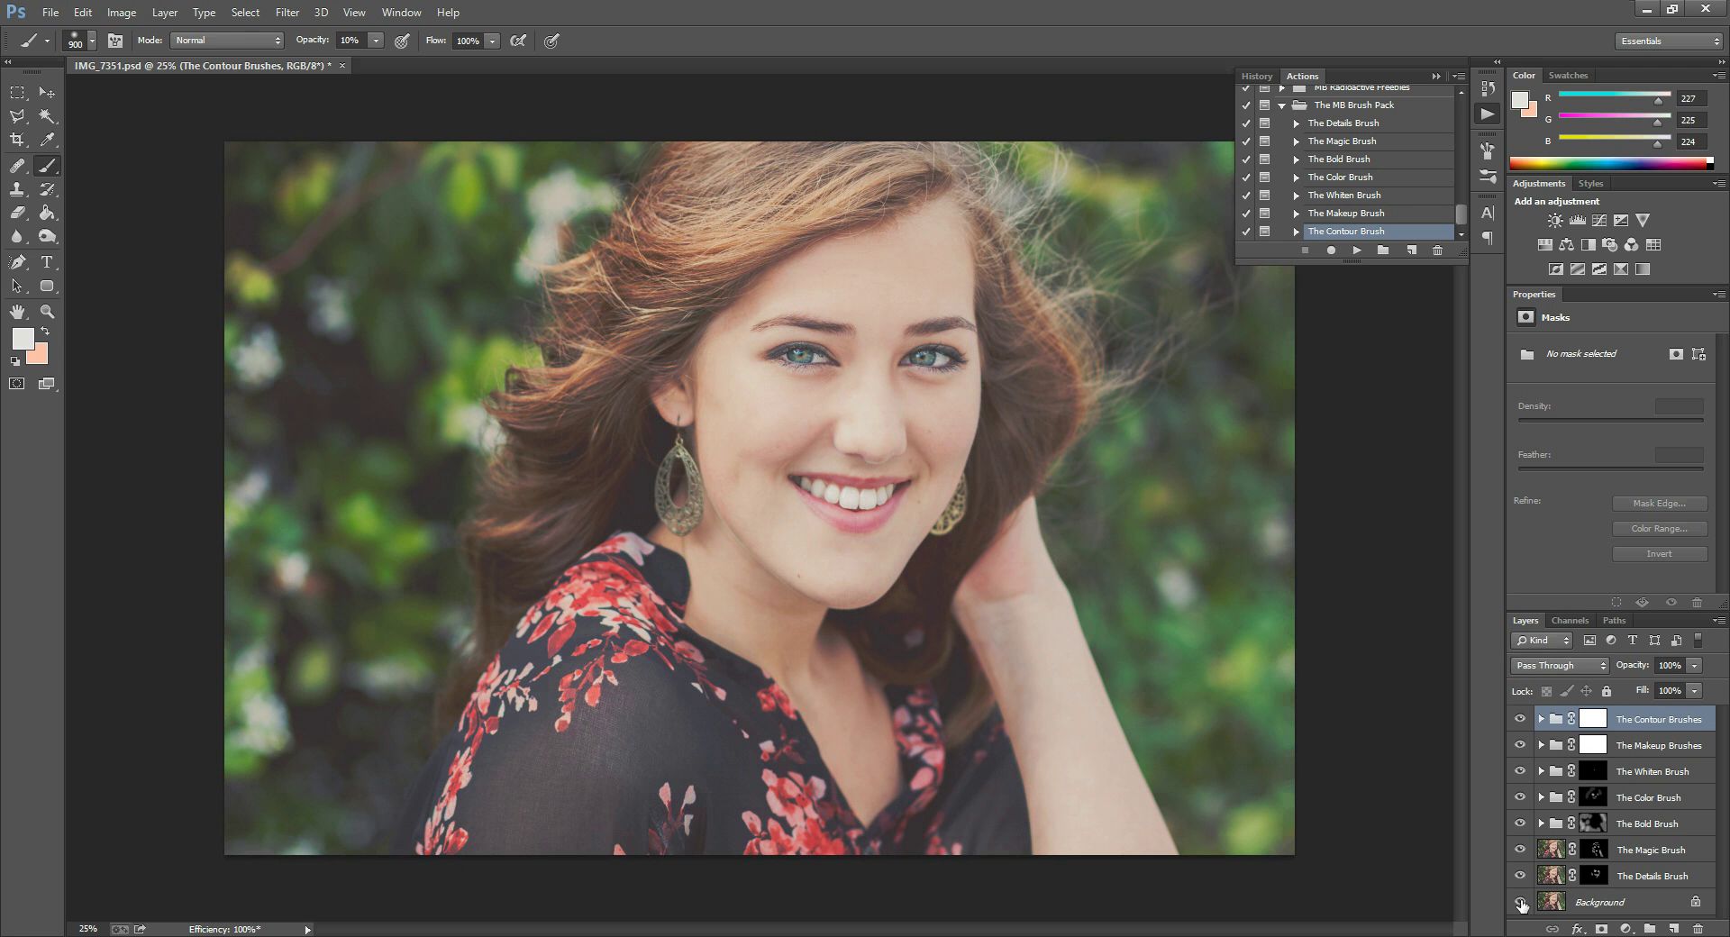